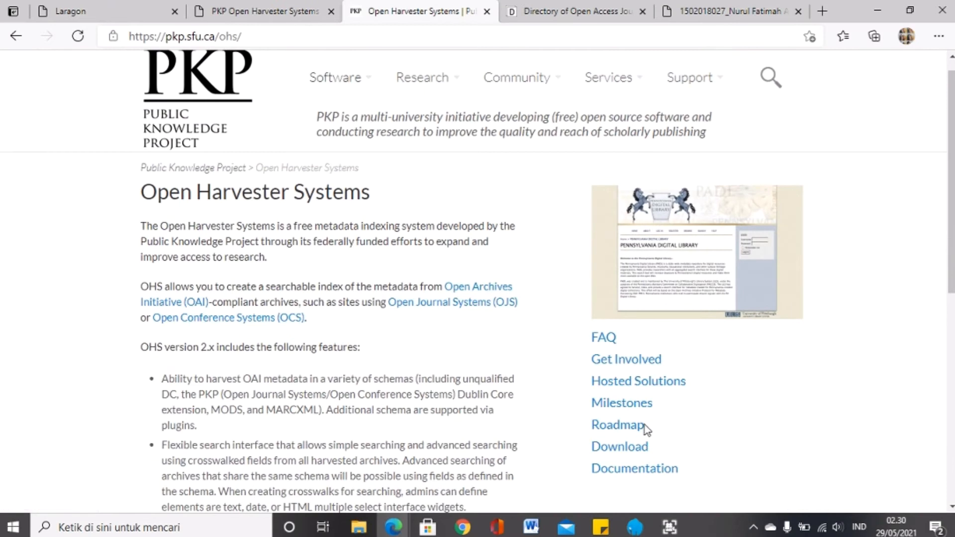
# Step: Download the Open Harvester Systems 2.3.2 archive, ohs-2.3.2.tar.gz, from the PKP Download page
pyautogui.click(625, 450)
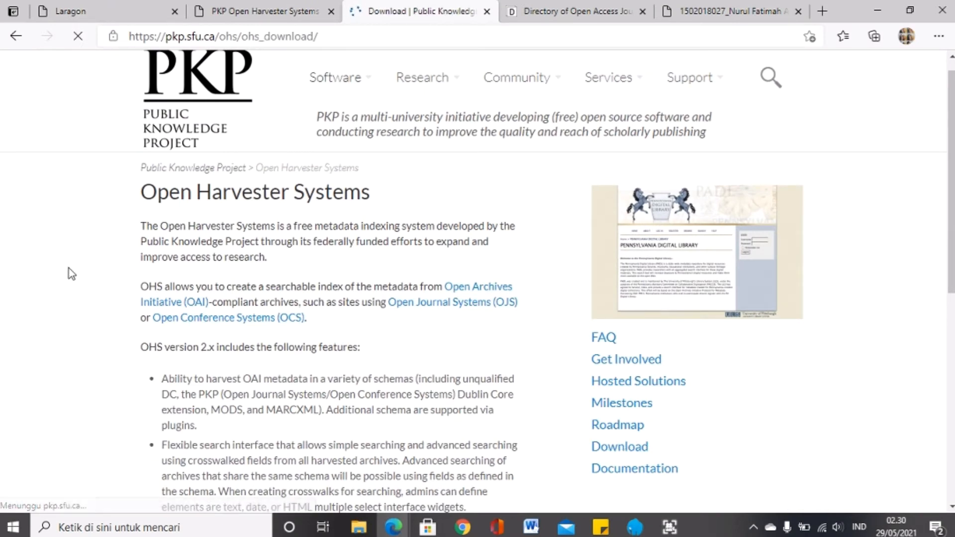
pyautogui.scroll(-3, 95, 245)
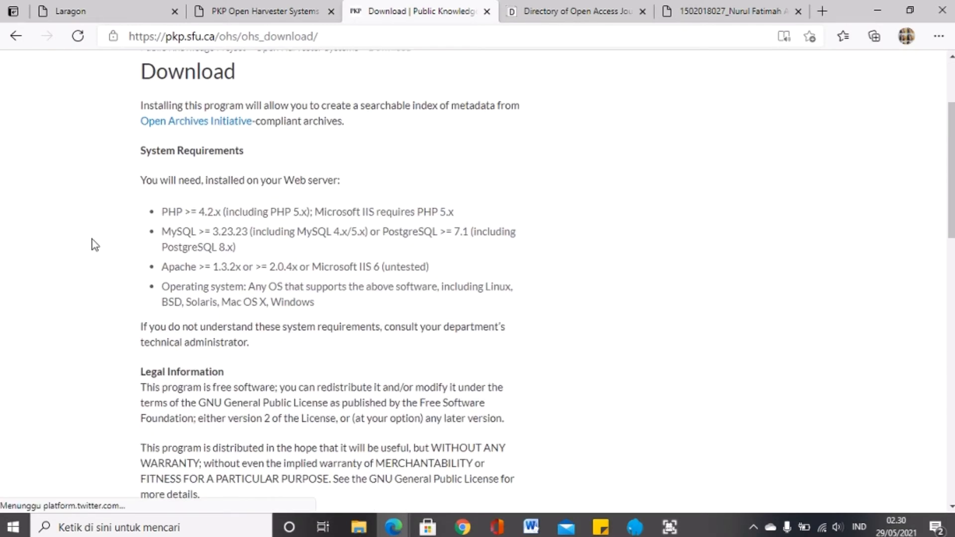
pyautogui.scroll(-10, 94, 245)
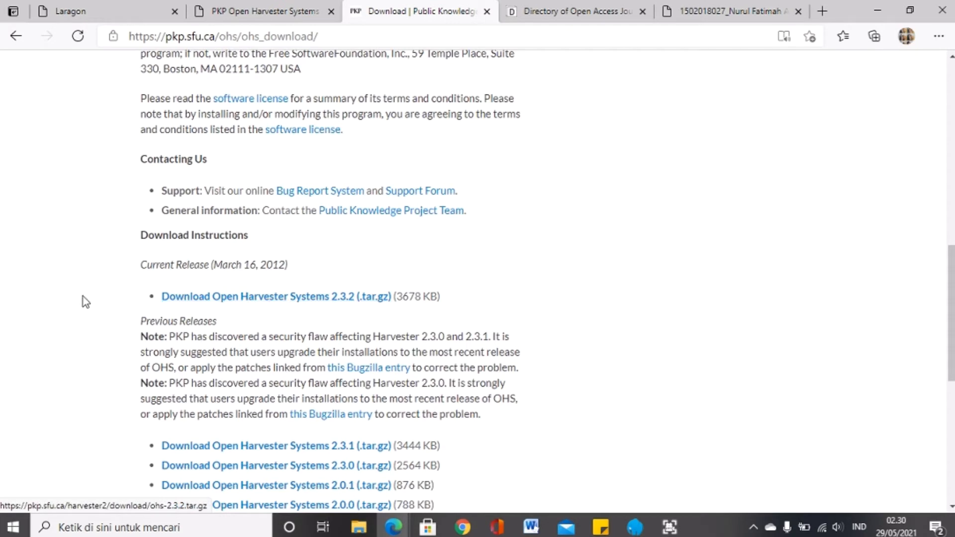
pyautogui.click(345, 300)
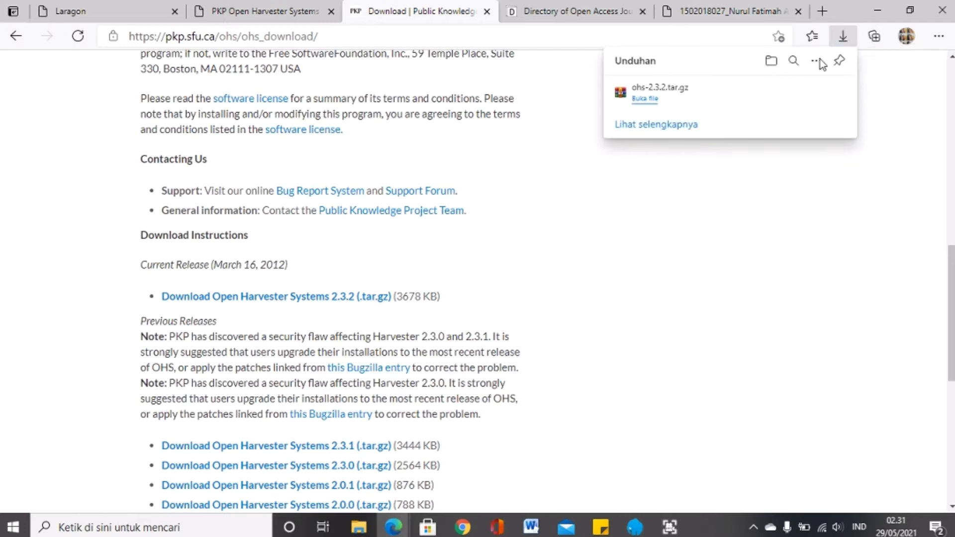
# Step: Show ohs-2.3.2.tar in the Unduhan folder and stop Laragon's Apache and MySQL servers
pyautogui.click(359, 527)
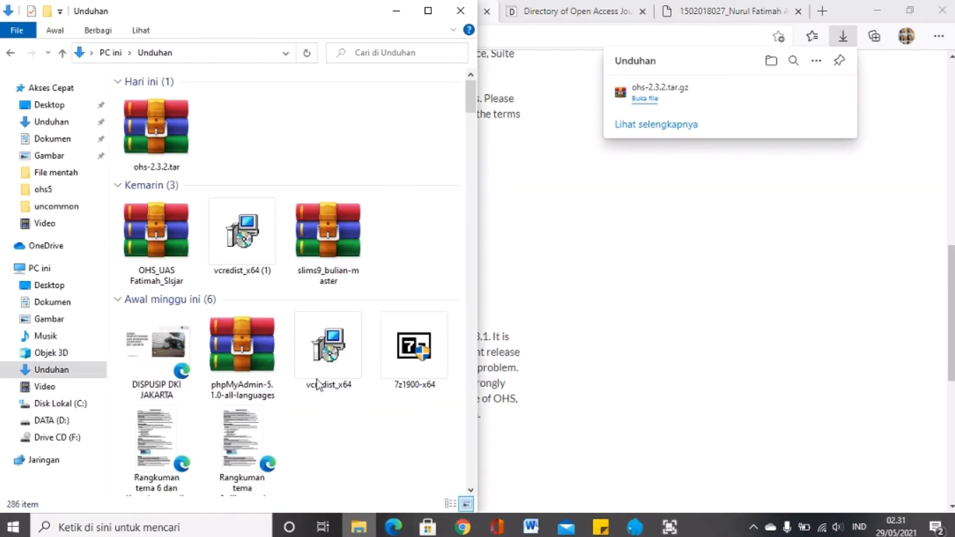
pyautogui.click(157, 165)
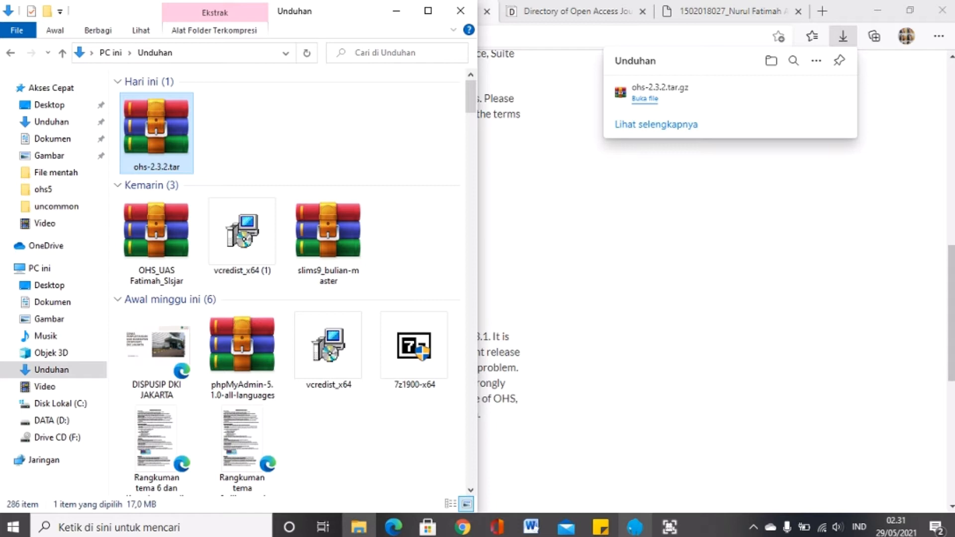
pyautogui.click(635, 526)
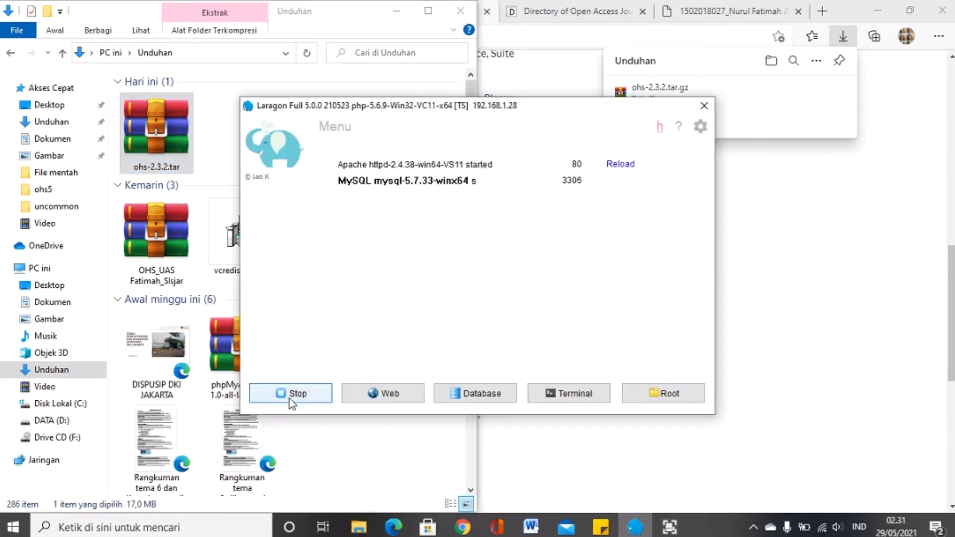
pyautogui.click(289, 393)
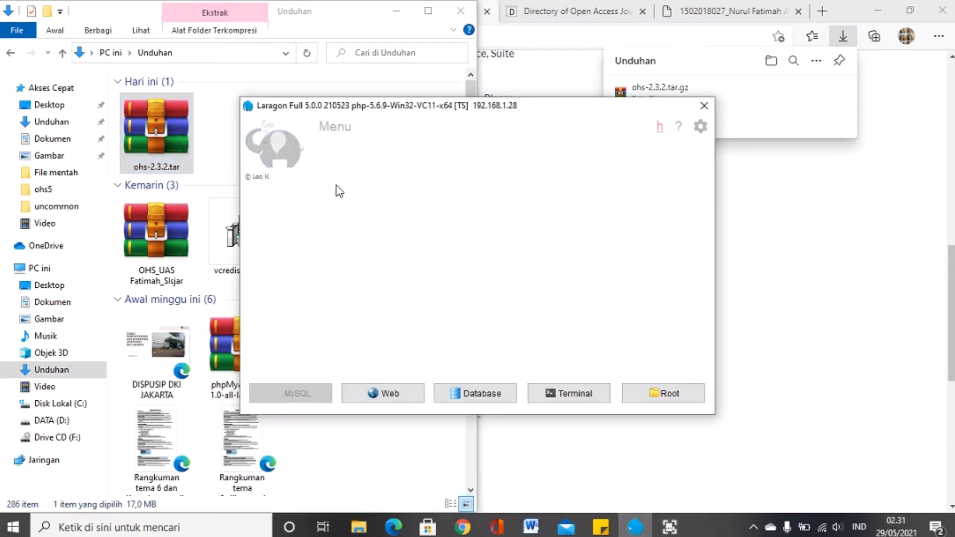
pyautogui.click(145, 124)
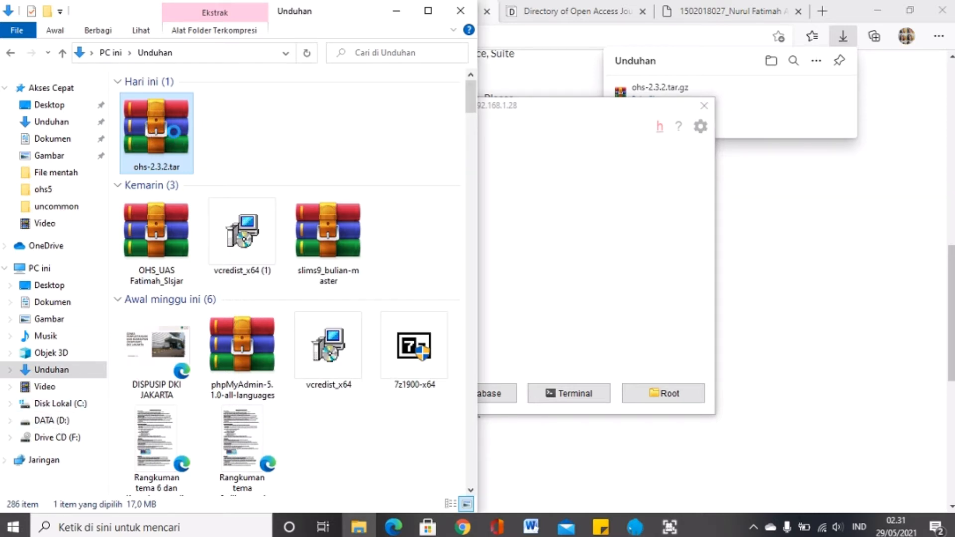
# Step: Open the downloaded archive in WinRAR and select its ohs-2.3.2 folder
pyautogui.rightClick(175, 138)
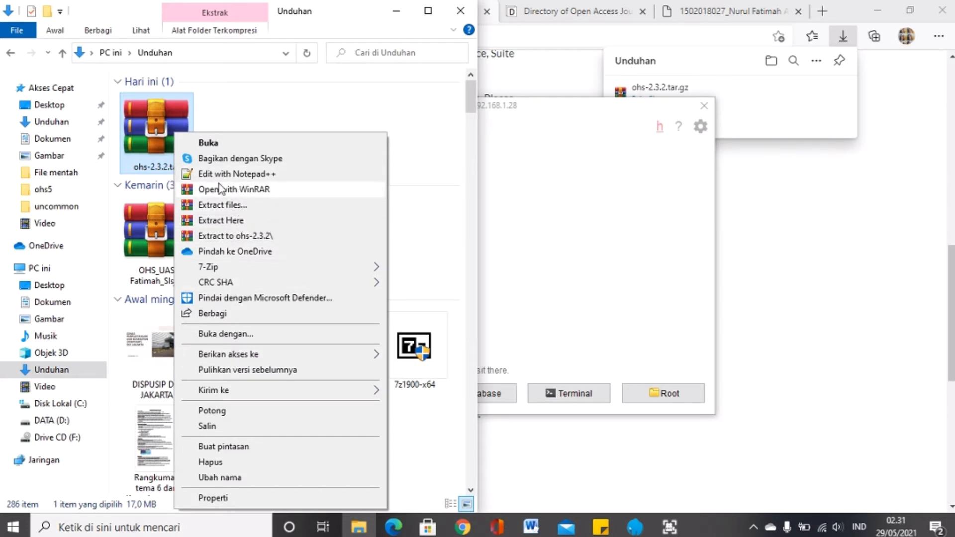
pyautogui.click(227, 144)
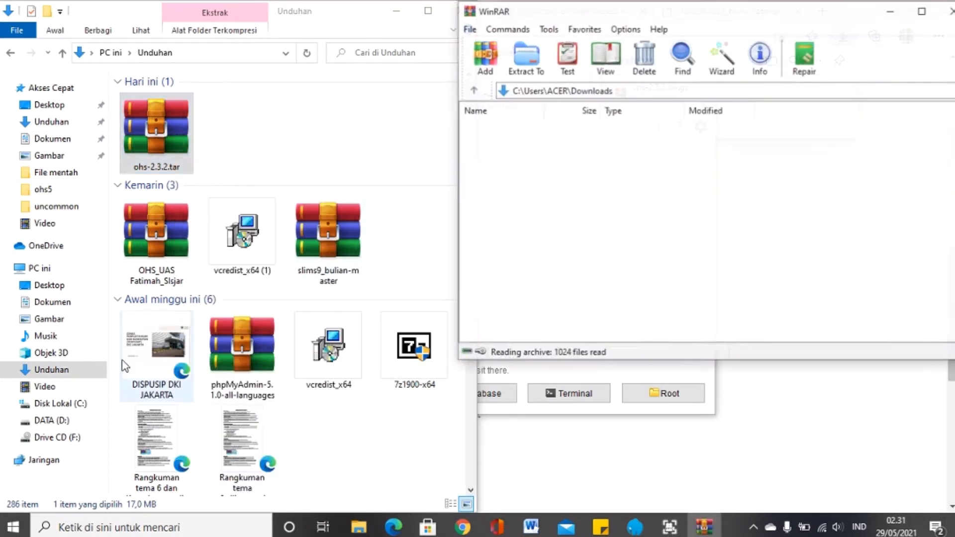
pyautogui.click(535, 141)
# Step: Extract the ohs-2.3.2 folder to C:\laragon\www and minimize WinRAR
pyautogui.click(514, 68)
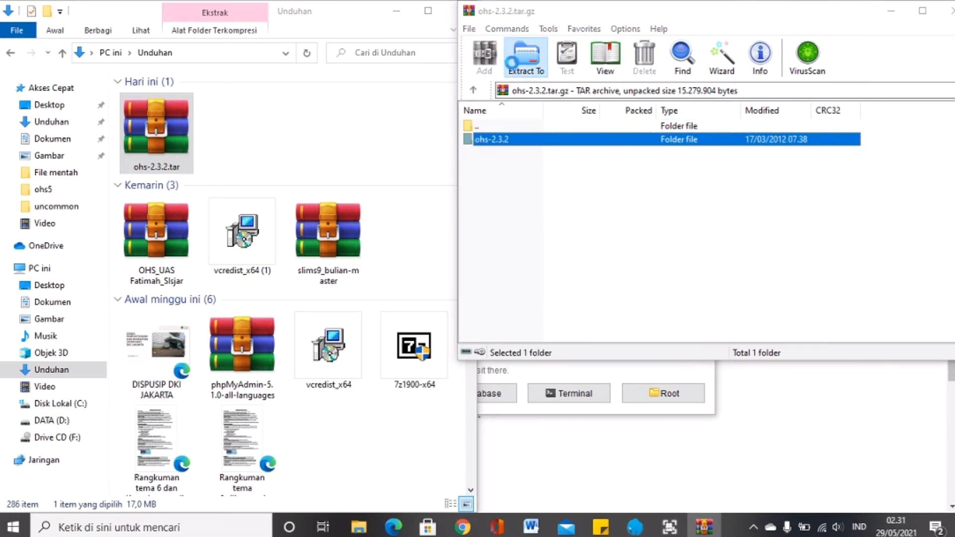
pyautogui.click(756, 221)
pyautogui.doubleClick(757, 229)
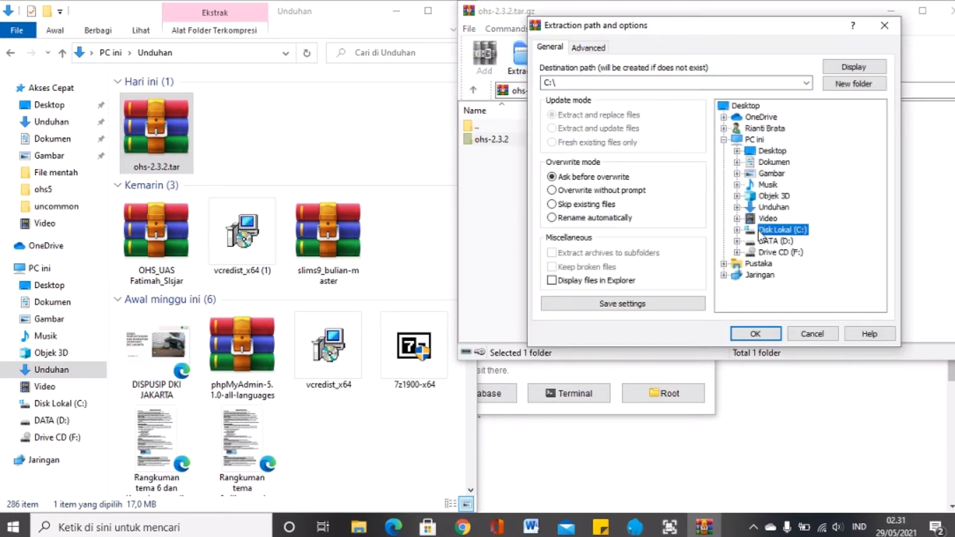
pyautogui.doubleClick(785, 218)
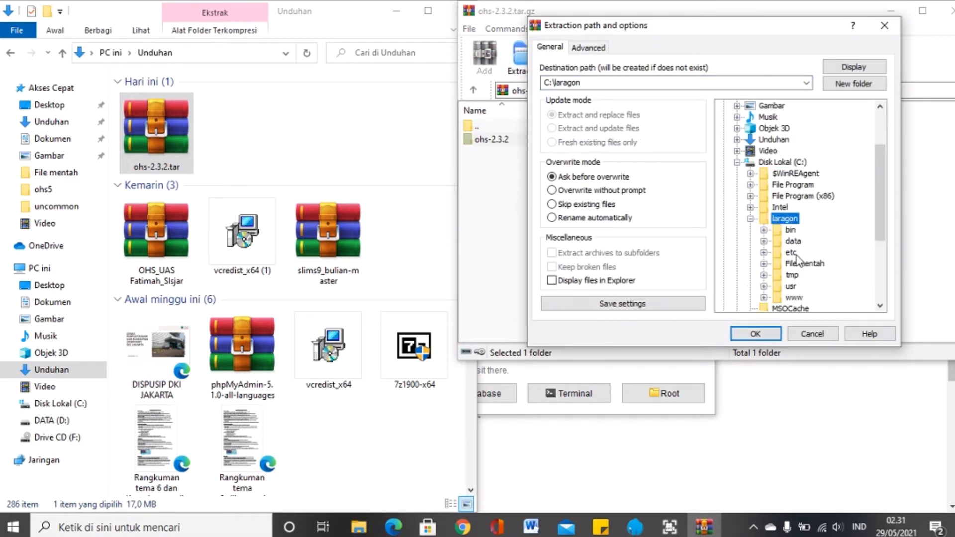
pyautogui.click(794, 298)
pyautogui.moveTo(879, 180); pyautogui.dragTo(888, 229)
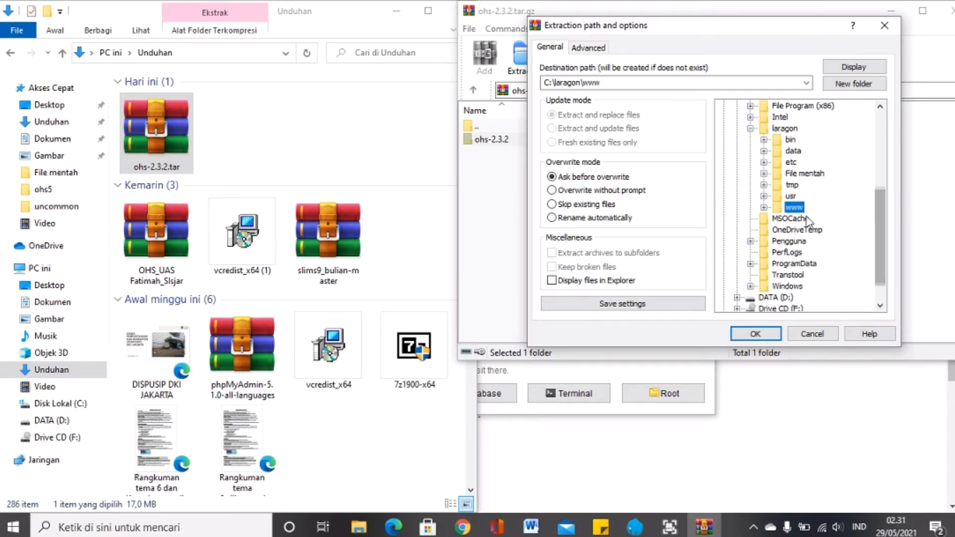
pyautogui.click(879, 30)
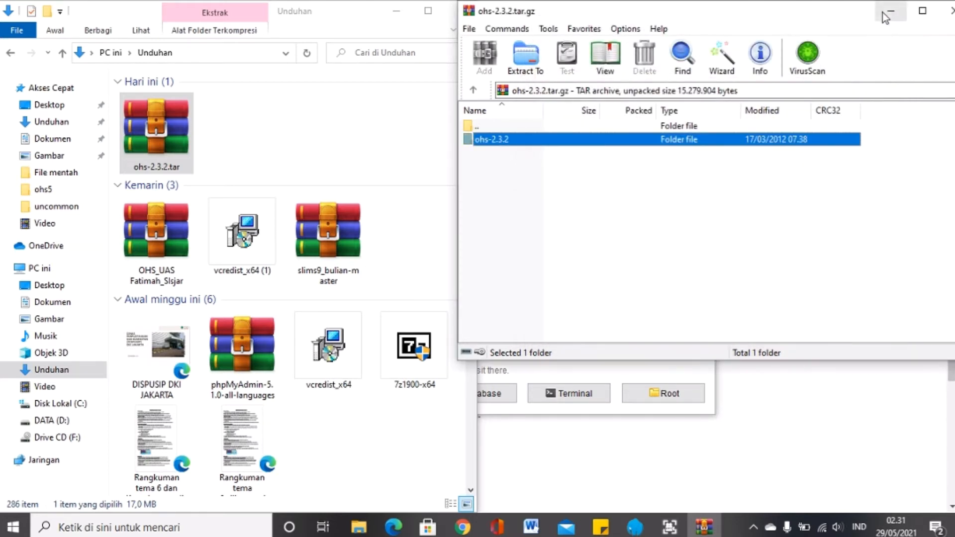
pyautogui.click(884, 12)
# Step: Browse to C:\laragon\www and confirm ohs-2.3.2 sits beside ohs5, ohs7 and slims8
pyautogui.click(85, 403)
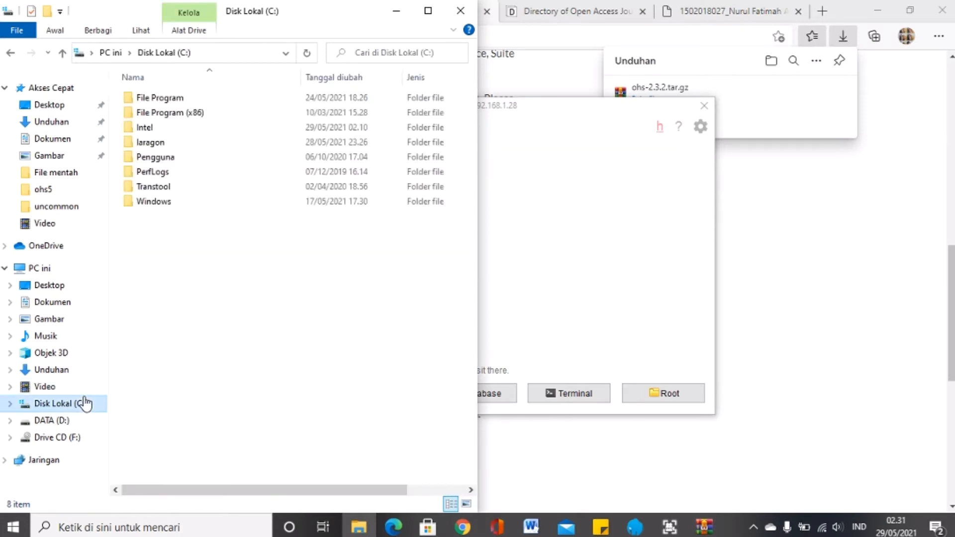
pyautogui.click(209, 143)
pyautogui.doubleClick(209, 144)
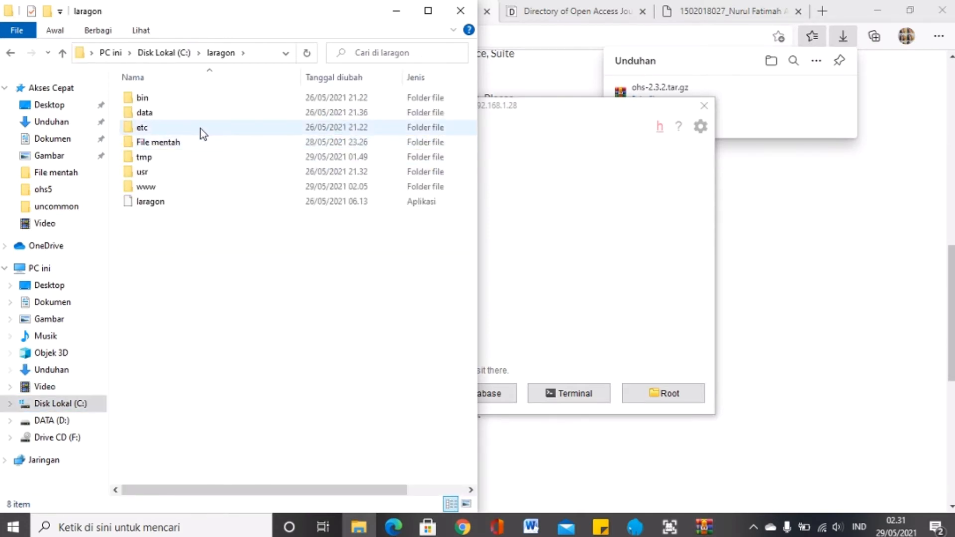
pyautogui.doubleClick(187, 191)
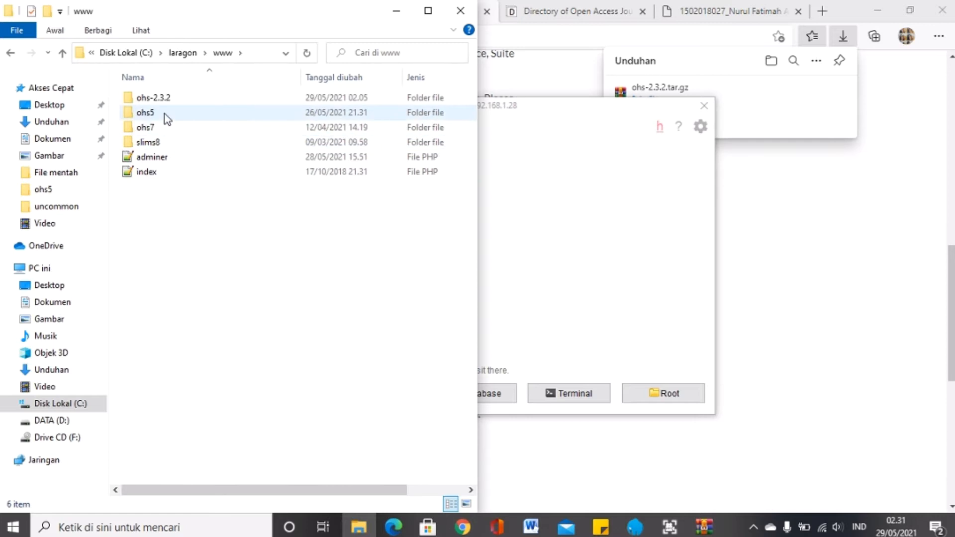
pyautogui.click(169, 100)
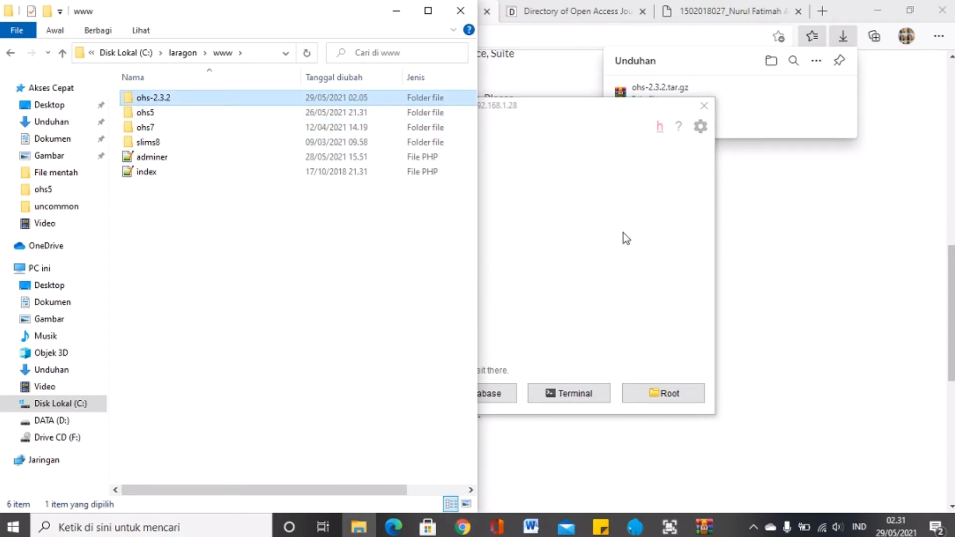
pyautogui.click(492, 200)
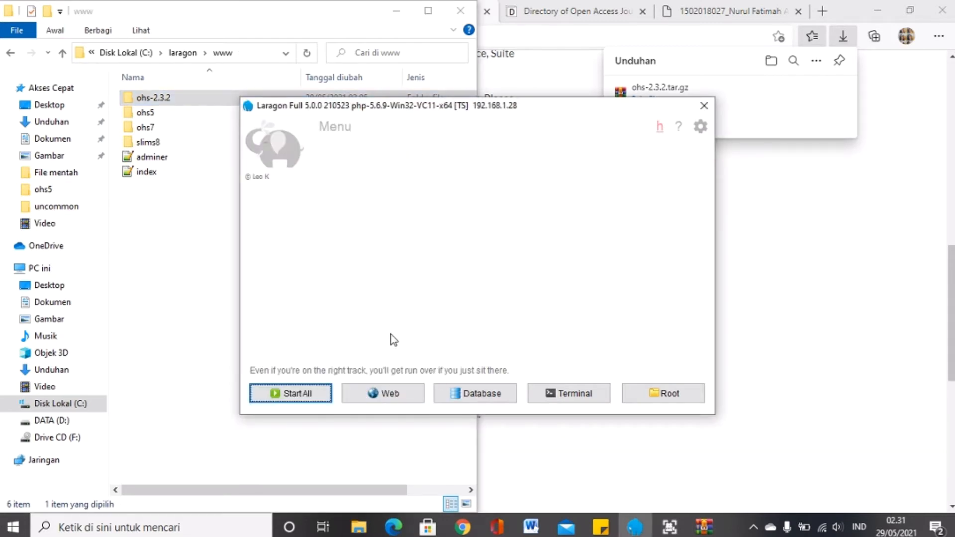
# Step: Start all Laragon servers so Apache and MySQL run again, then return to Edge
pyautogui.click(275, 394)
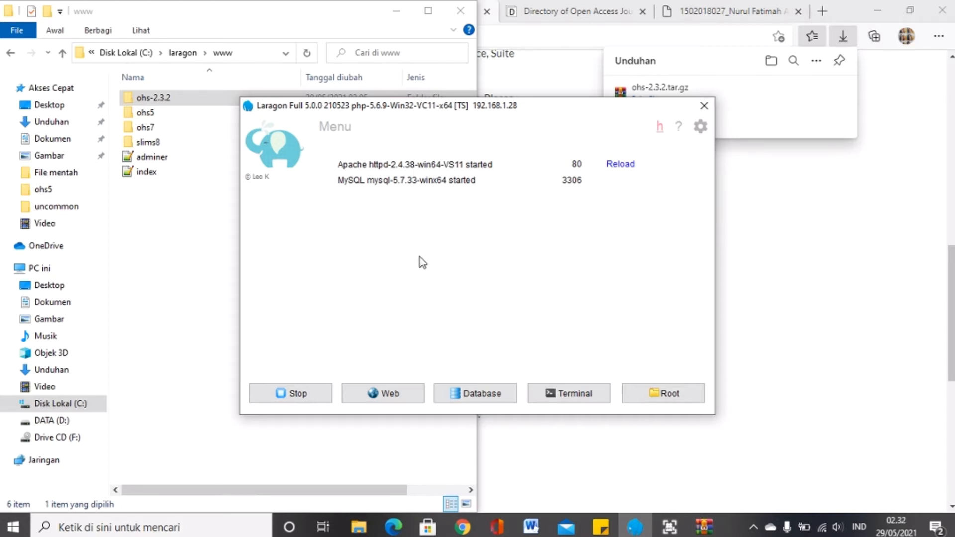
pyautogui.click(145, 98)
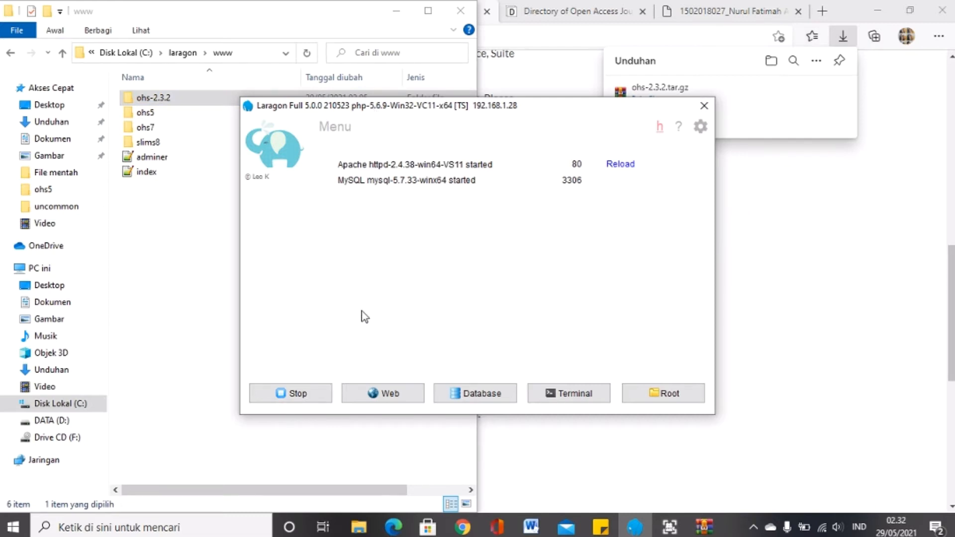
pyautogui.click(796, 260)
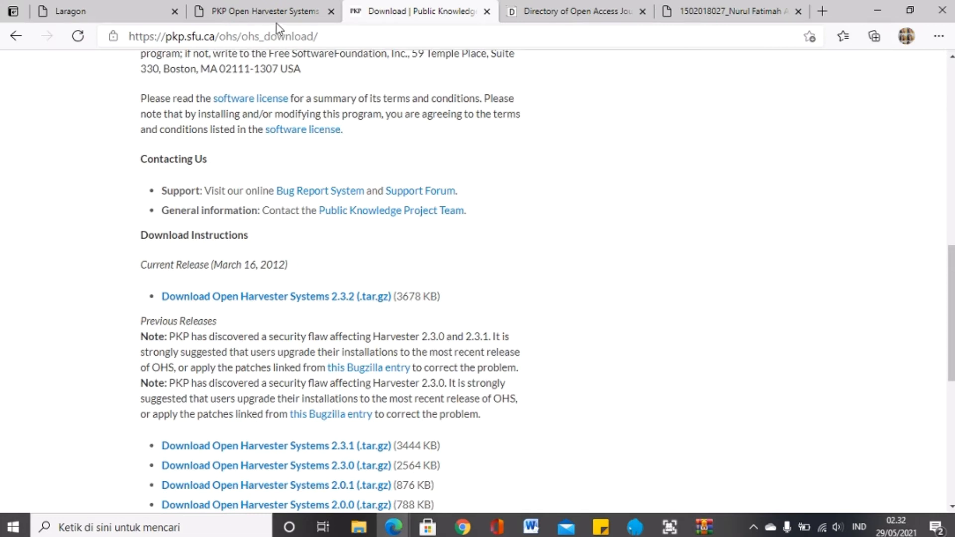
# Step: Compare the addresses of the OHS installation tab and the Laragon localhost tab
pyautogui.click(226, 12)
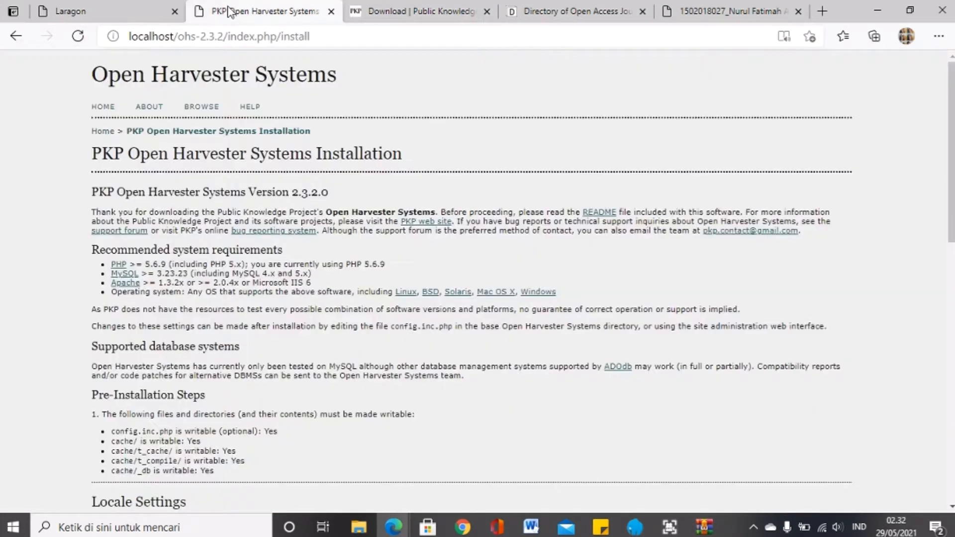
pyautogui.click(262, 38)
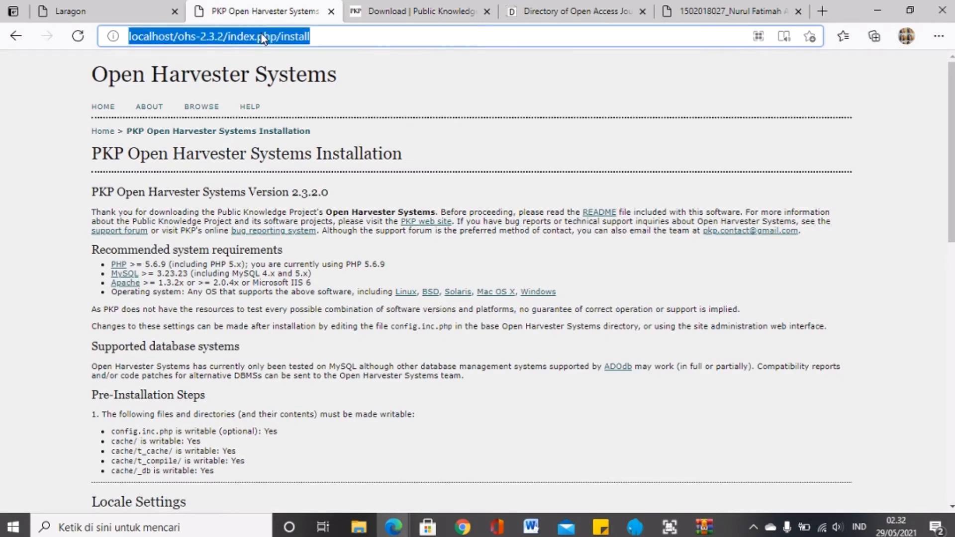
pyautogui.click(180, 7)
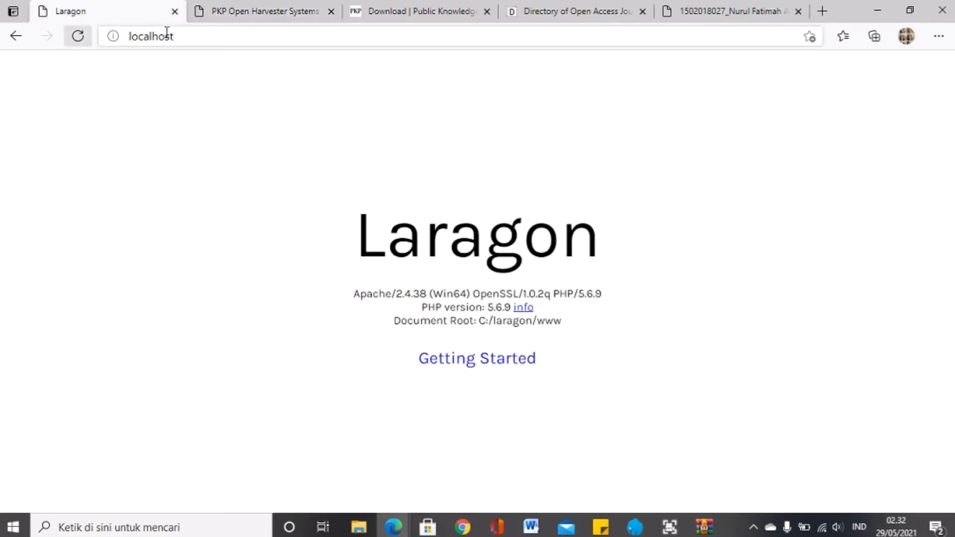
pyautogui.click(214, 37)
pyautogui.press('Return')
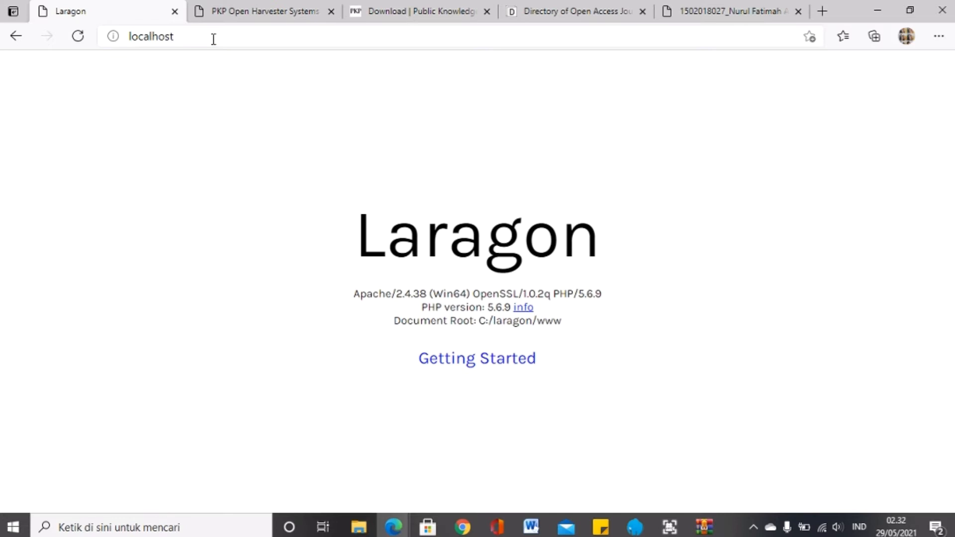
pyautogui.click(214, 38)
# Step: Enter localhost/ohs in the installation tab's address bar and bring up the www folder to check the name
pyautogui.click(230, 7)
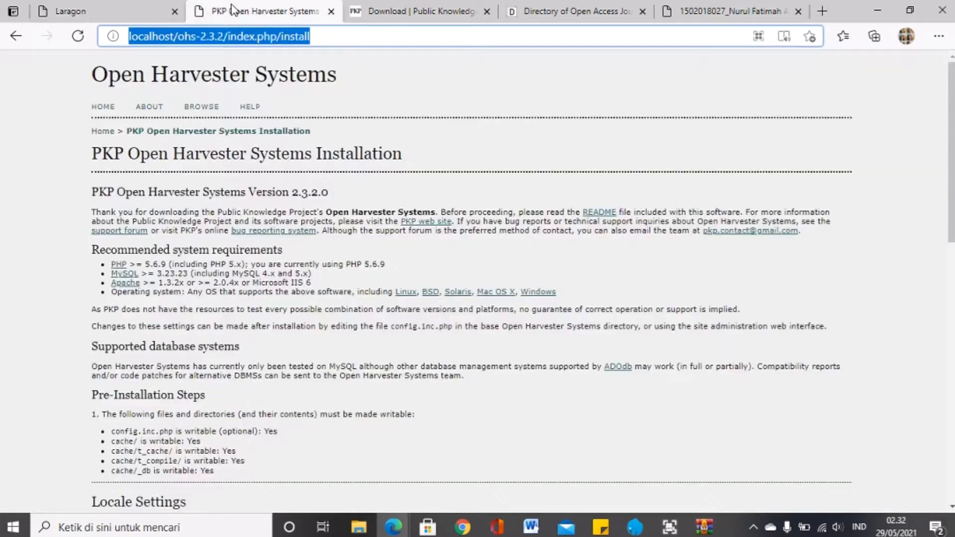
pyautogui.click(240, 41)
pyautogui.press('BackSpace')
pyautogui.write('lo')
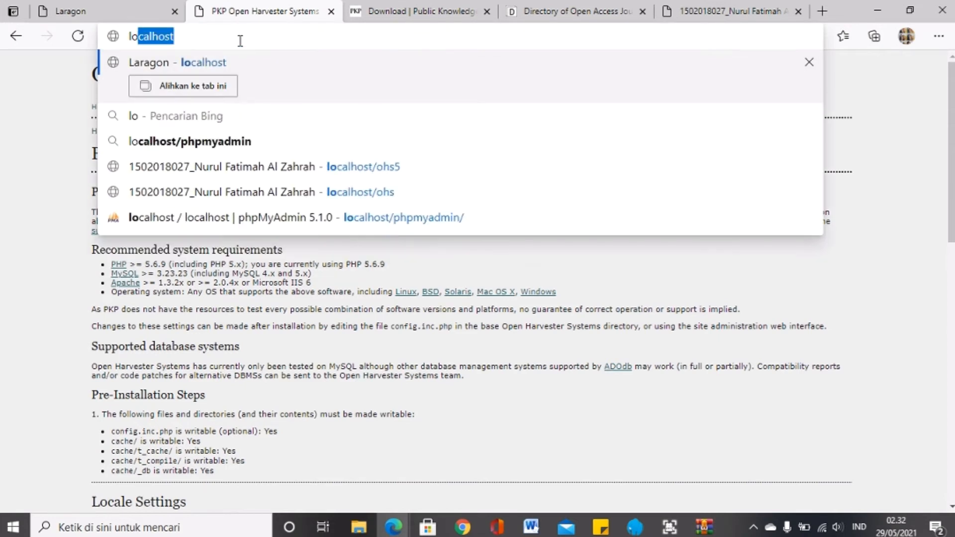
pyautogui.write('calho')
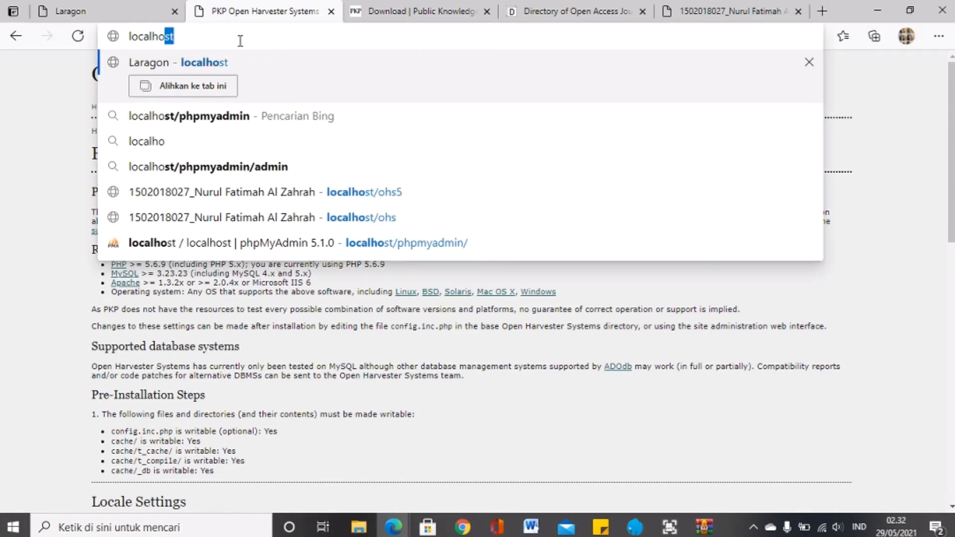
pyautogui.write('st/')
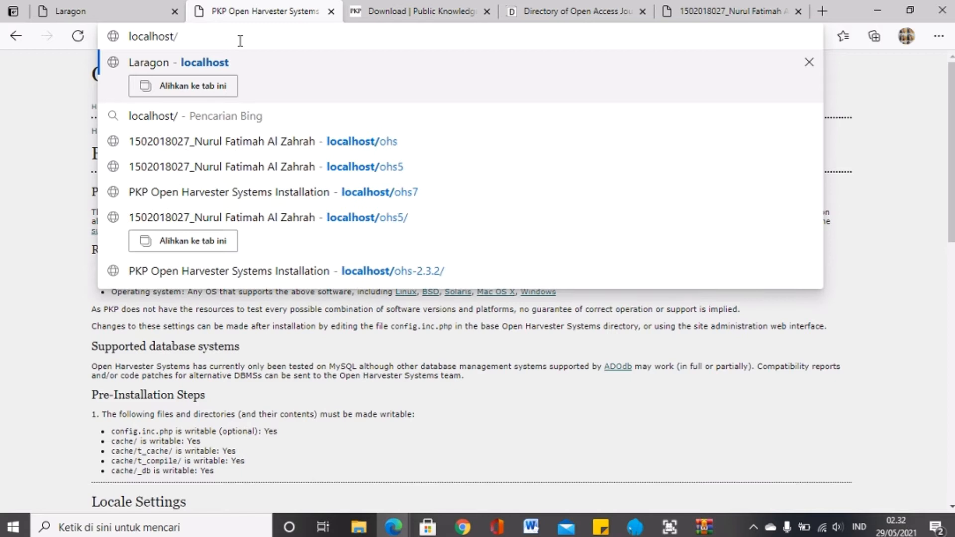
pyautogui.write('ohs')
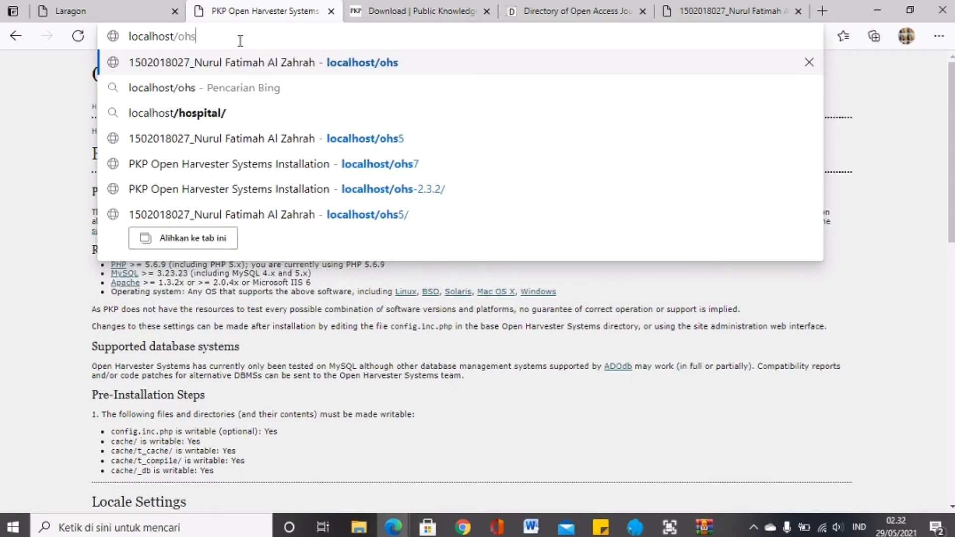
pyautogui.click(359, 527)
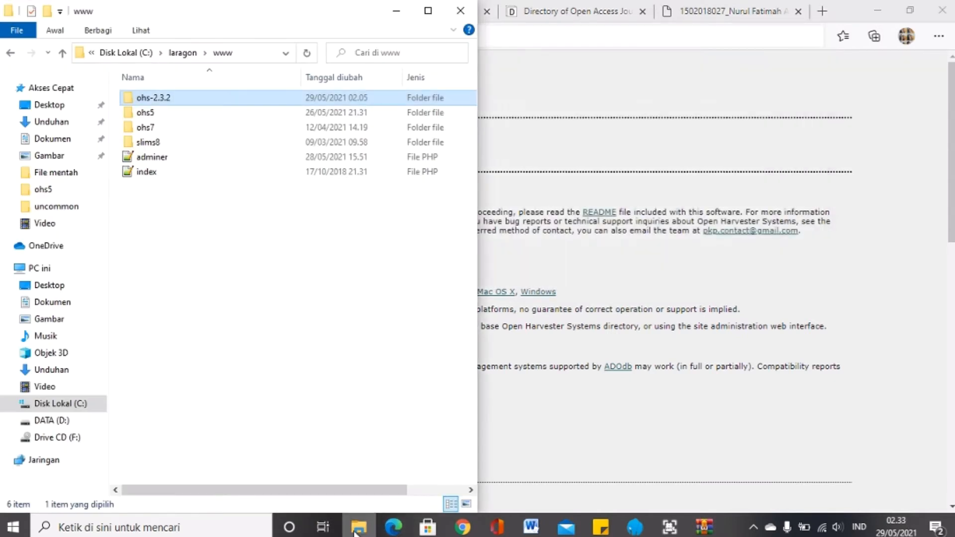
# Step: Snap Explorer and Edge side by side and load localhost/ohs-2.3.2
pyautogui.press('super+Right')
pyautogui.press('super+Right')
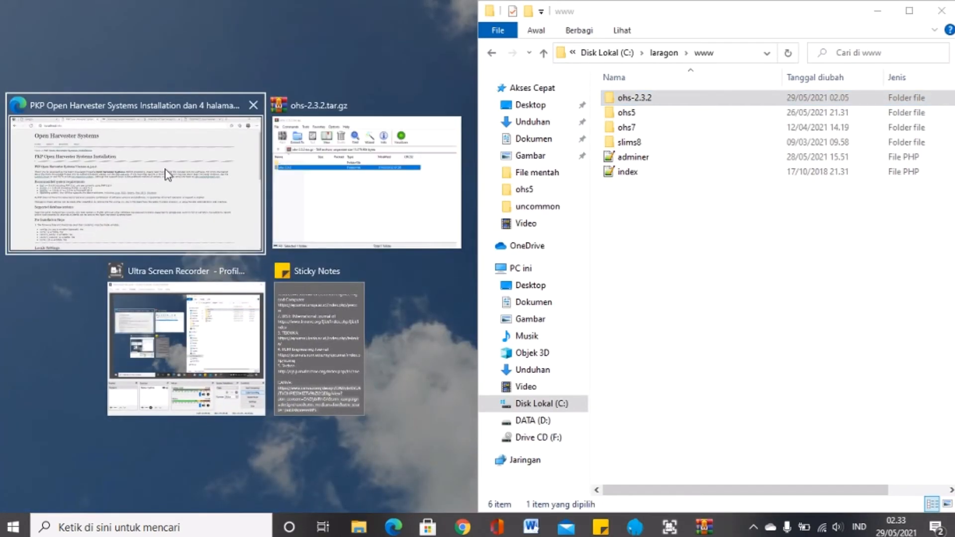
pyautogui.click(167, 175)
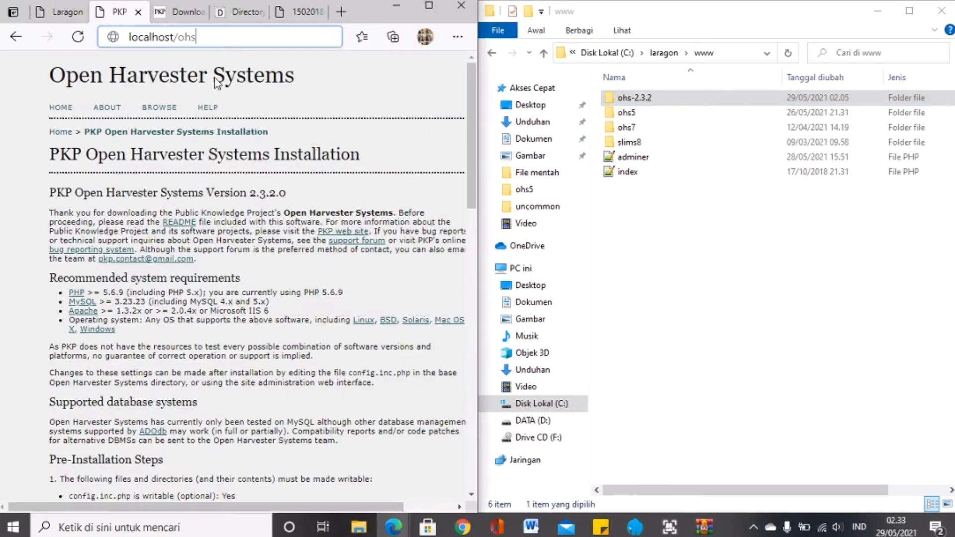
pyautogui.click(638, 98)
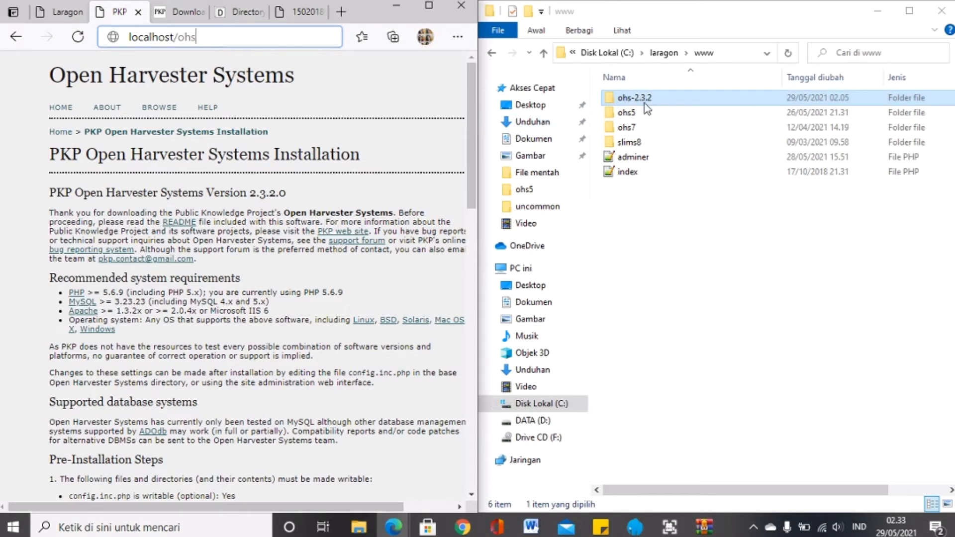
pyautogui.click(304, 41)
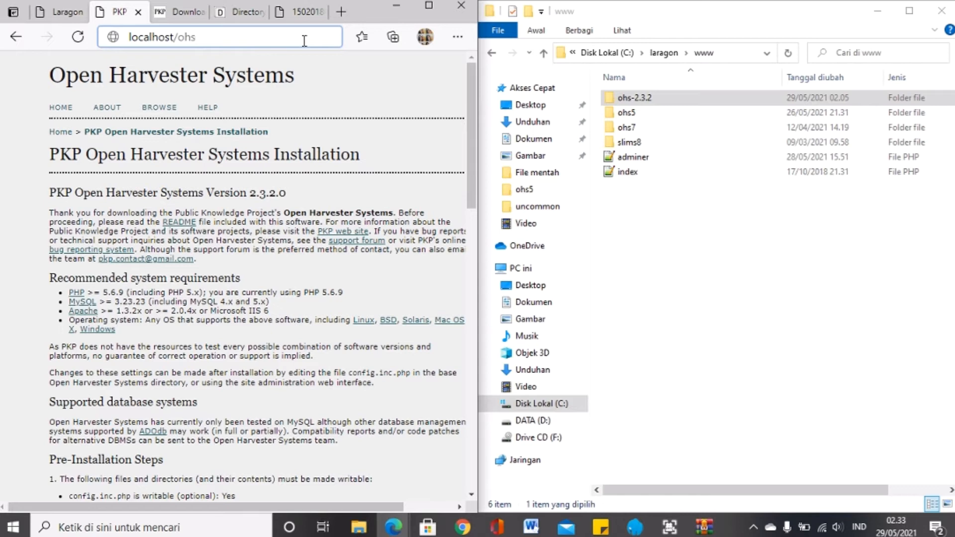
pyautogui.write('-')
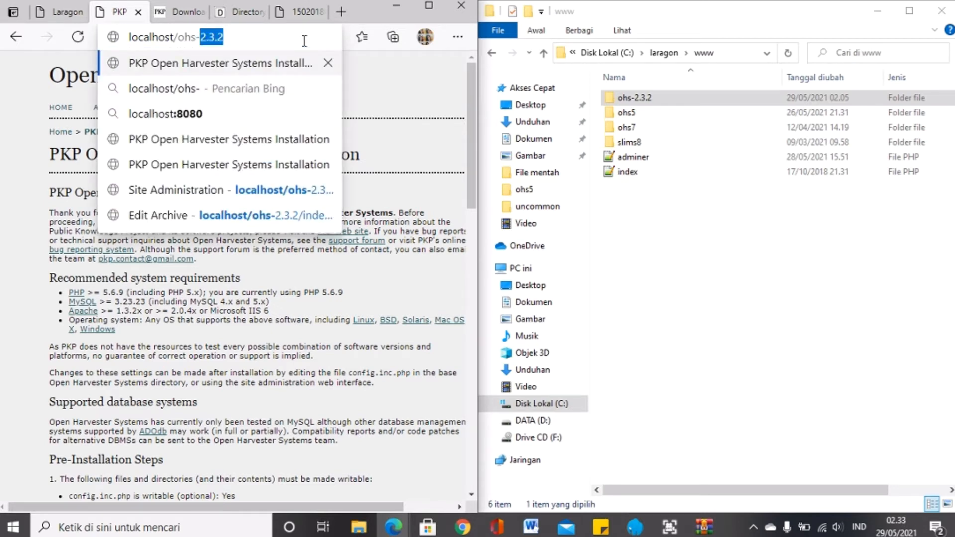
pyautogui.write('2.3.')
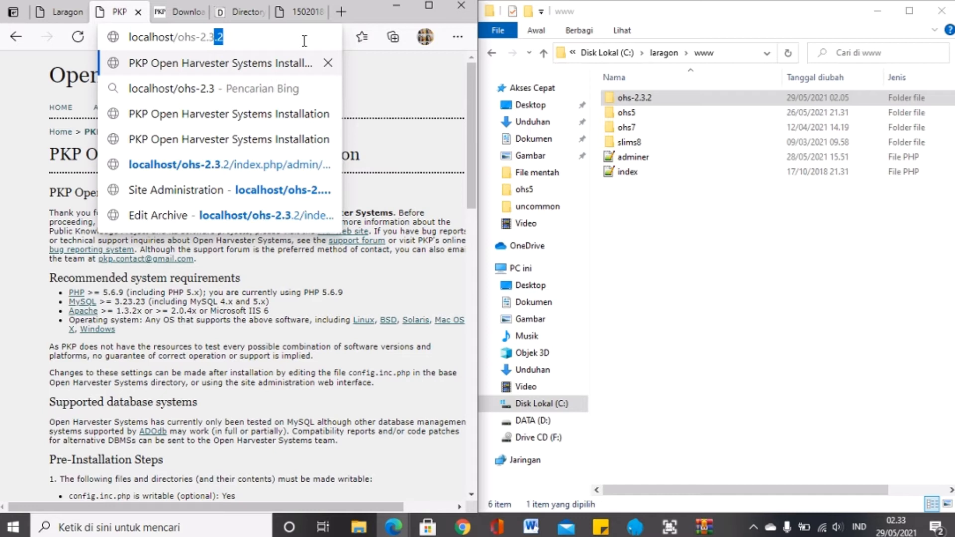
pyautogui.write('2')
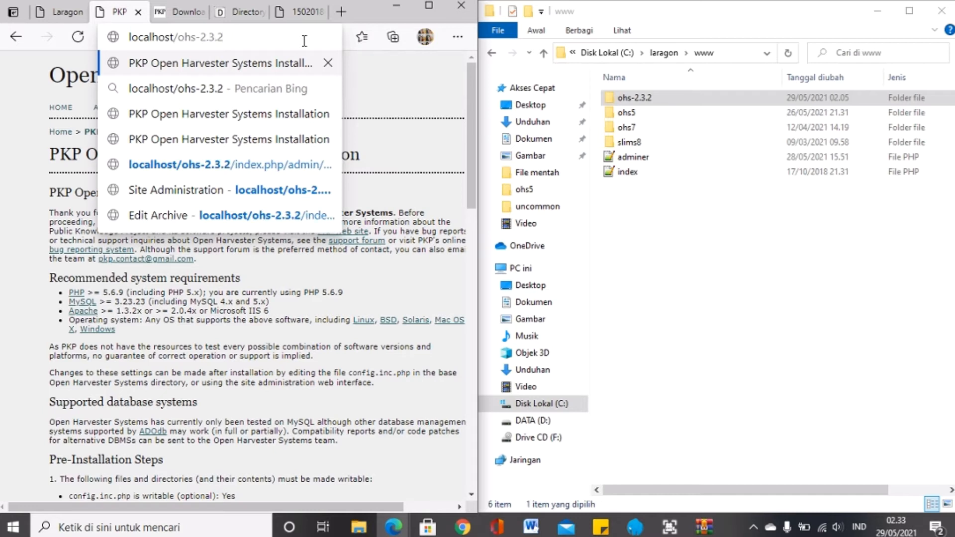
pyautogui.press('Return')
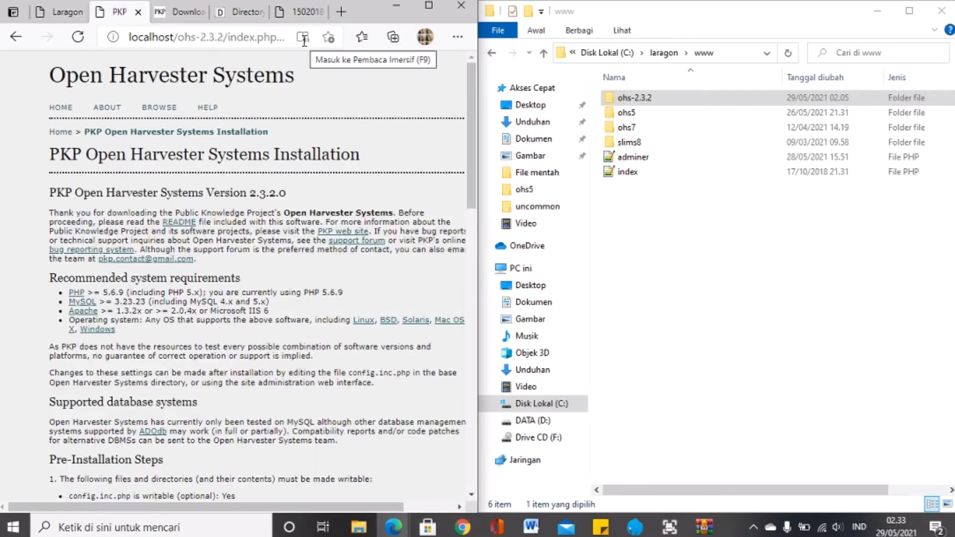
# Step: Maximize the browser and review the installer's client character set options
pyautogui.click(421, 5)
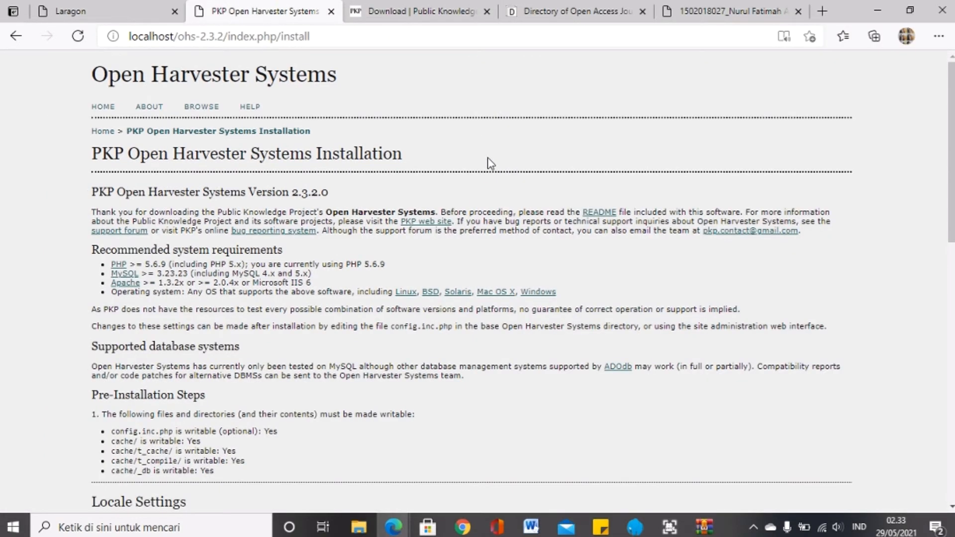
pyautogui.scroll(-1, 488, 158)
pyautogui.scroll(1, 489, 157)
pyautogui.scroll(-1, 488, 157)
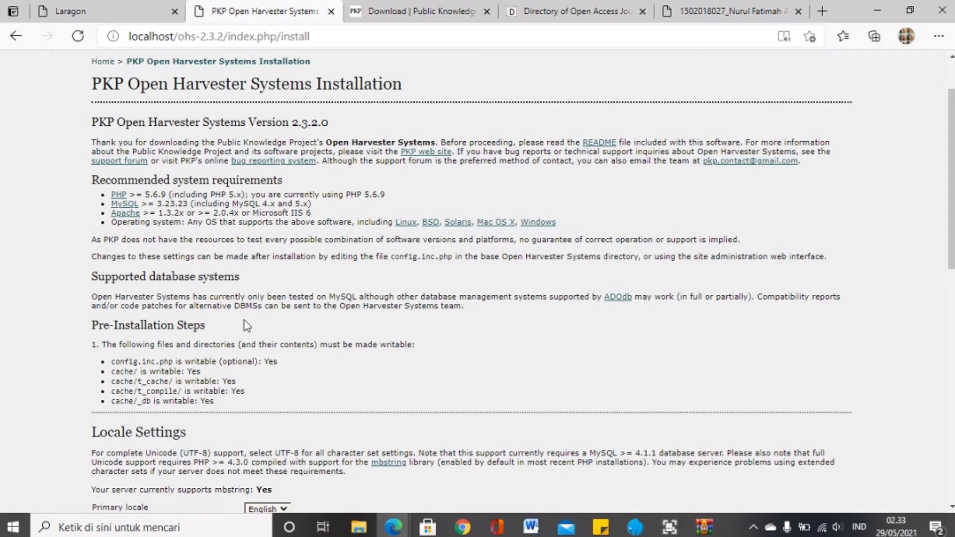
pyautogui.scroll(-3, 286, 344)
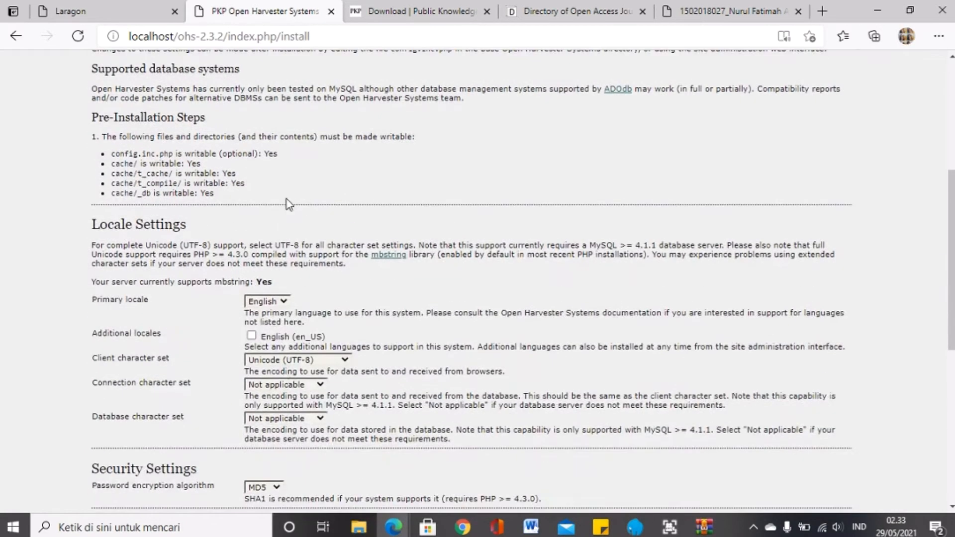
pyautogui.scroll(-1, 280, 234)
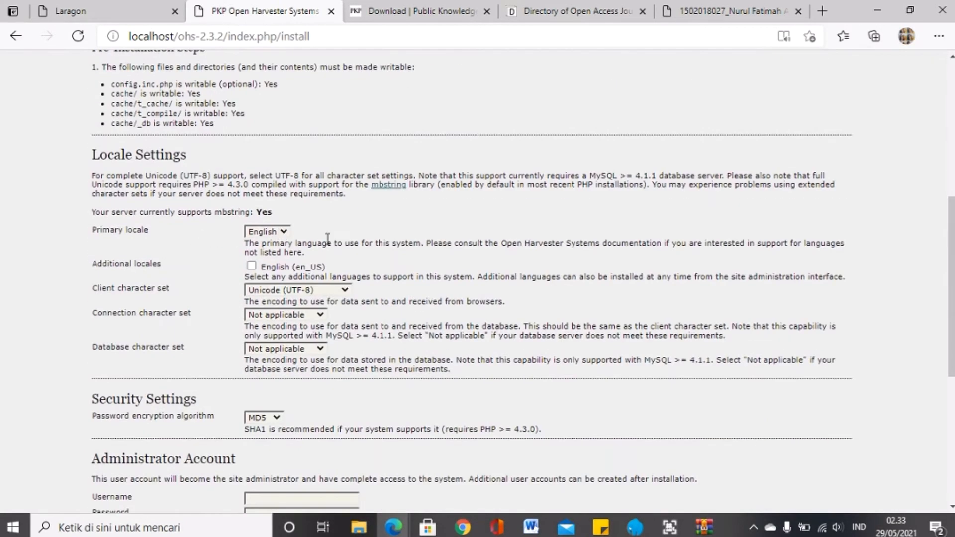
pyautogui.click(318, 291)
# Step: Set the connection and database character sets to Unicode (UTF-8)
pyautogui.scroll(-2, 86, 332)
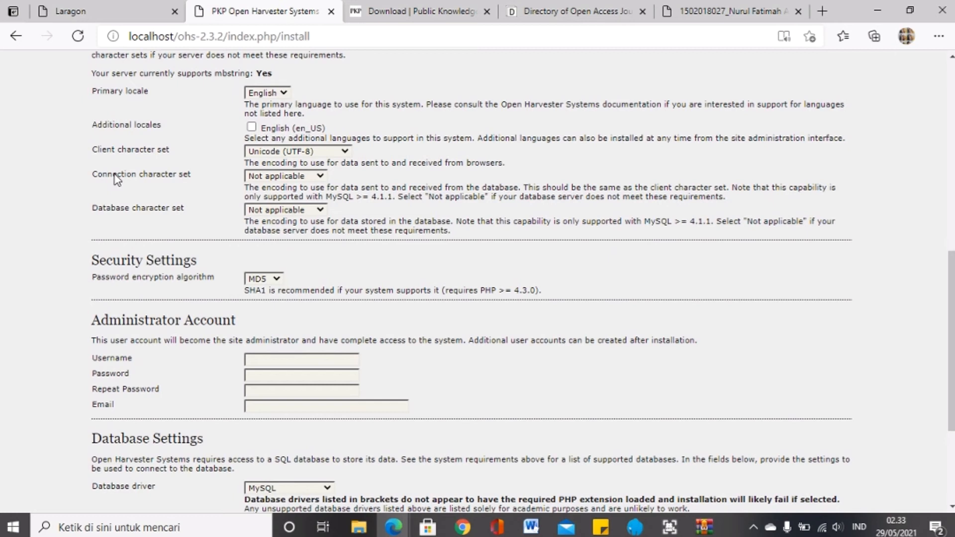
pyautogui.click(281, 178)
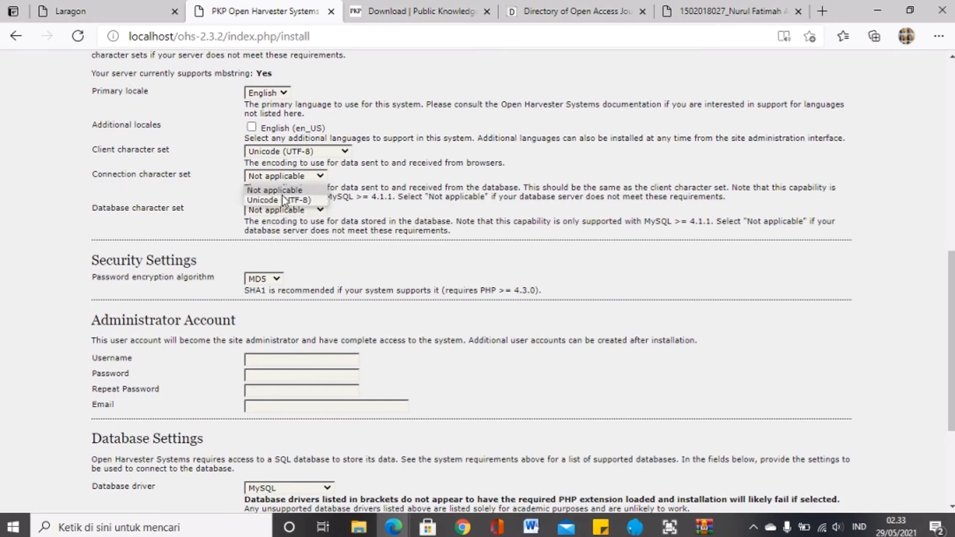
pyautogui.click(282, 199)
pyautogui.click(288, 212)
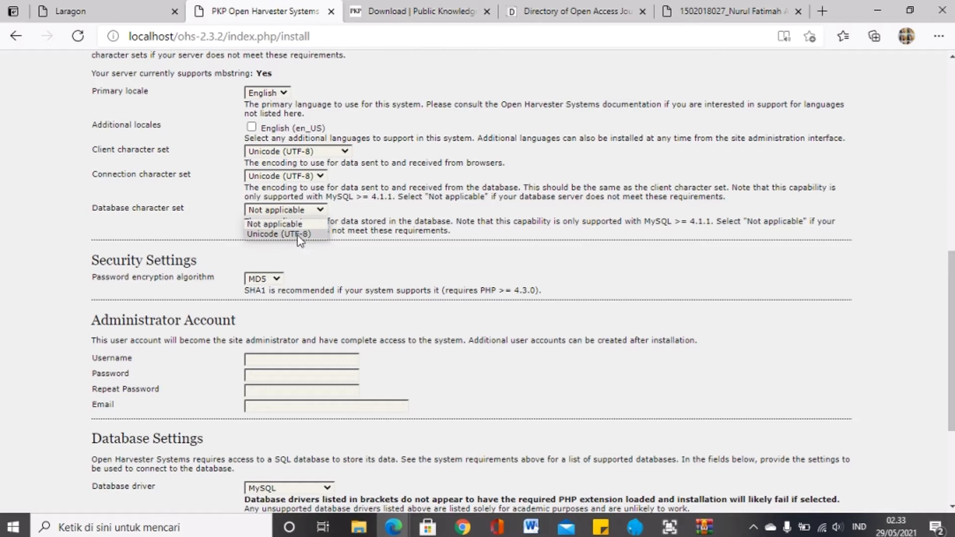
pyautogui.click(298, 235)
pyautogui.scroll(-3, 298, 236)
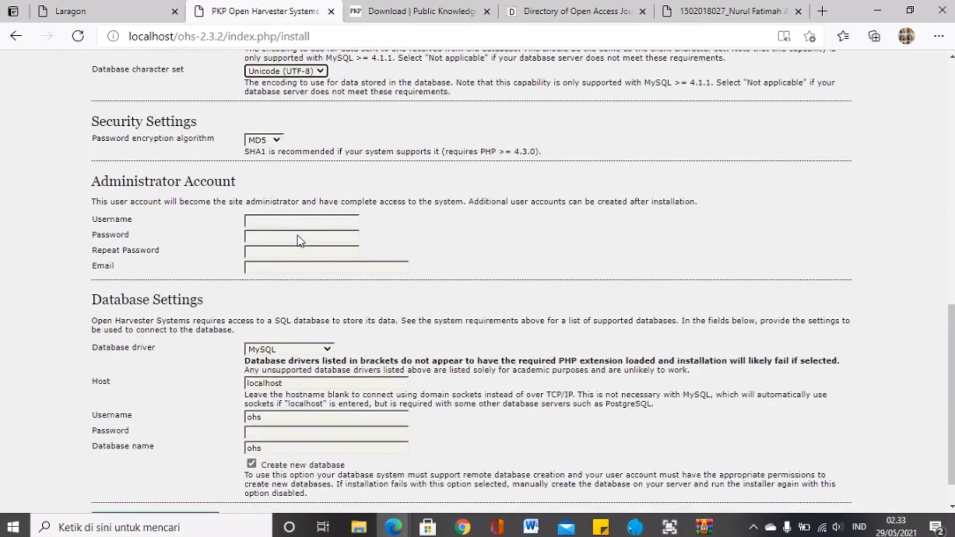
# Step: Enter admin as the administrator username and type the password twice, checking it matches
pyautogui.click(265, 178)
pyautogui.click(265, 178)
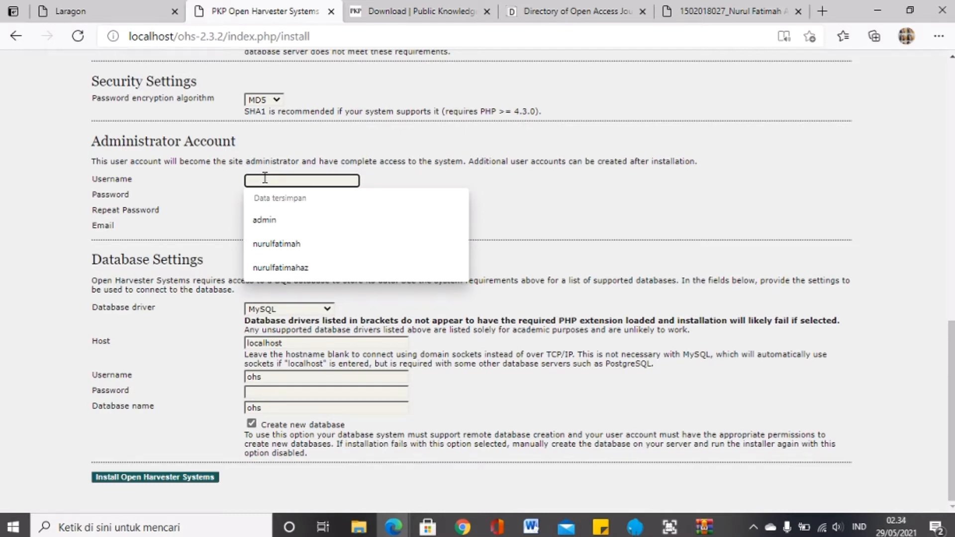
pyautogui.write('admin')
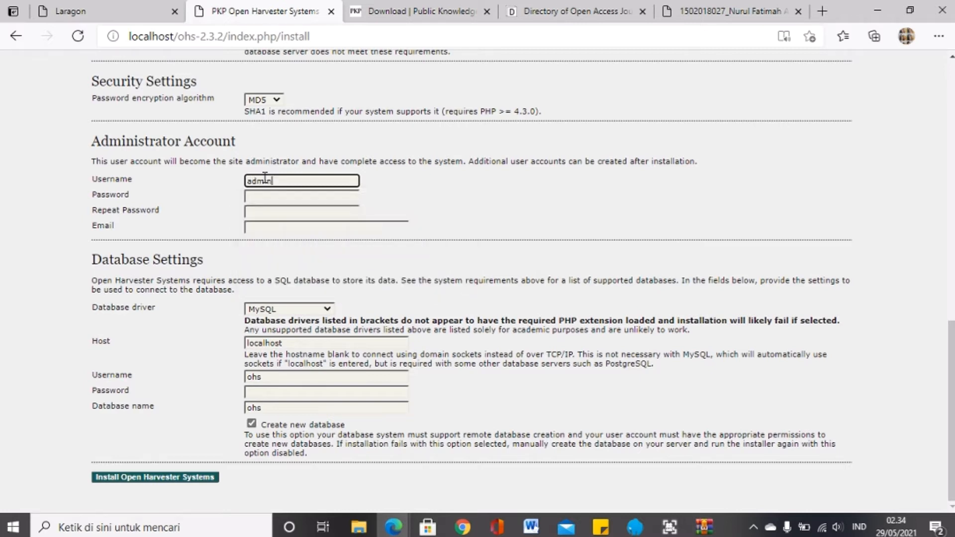
pyautogui.click(286, 198)
pyautogui.write('ad')
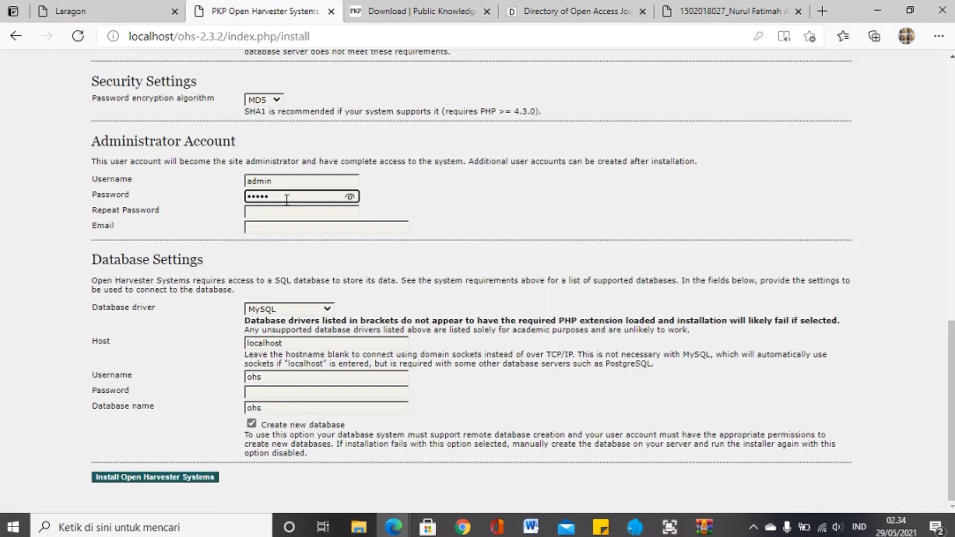
pyautogui.click(351, 197)
pyautogui.click(349, 213)
pyautogui.write('ad')
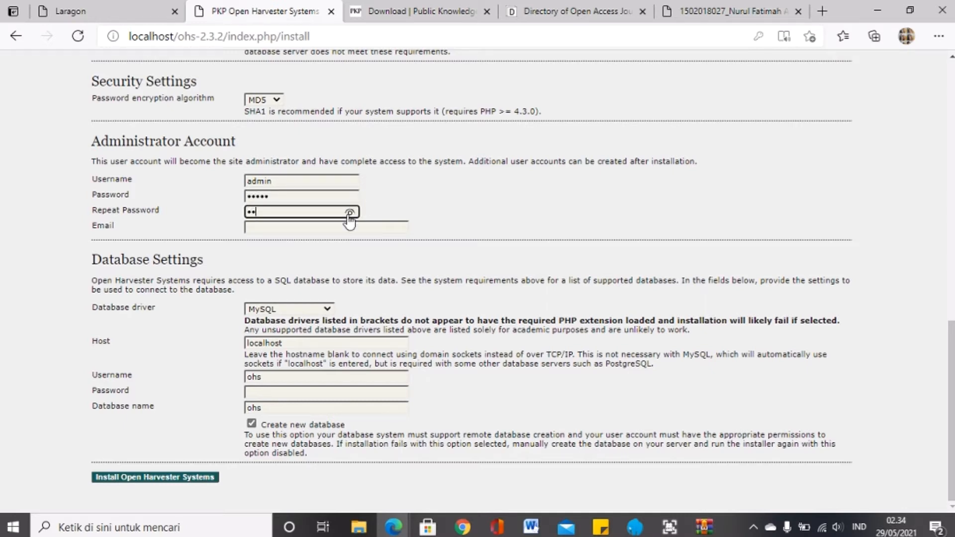
pyautogui.write('min')
pyautogui.click(349, 214)
# Step: Fill in the administrator's e-mail from the saved autofill entry
pyautogui.click(379, 227)
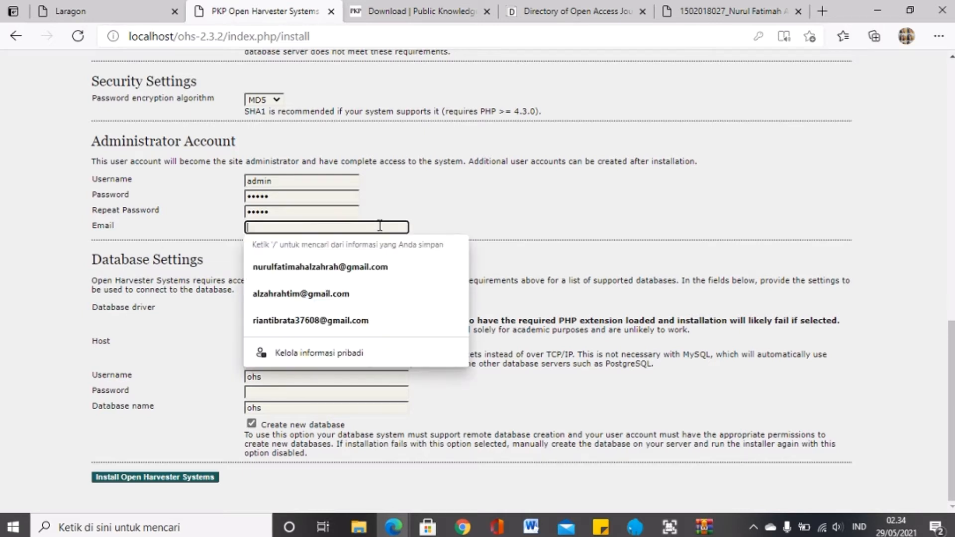
pyautogui.click(376, 268)
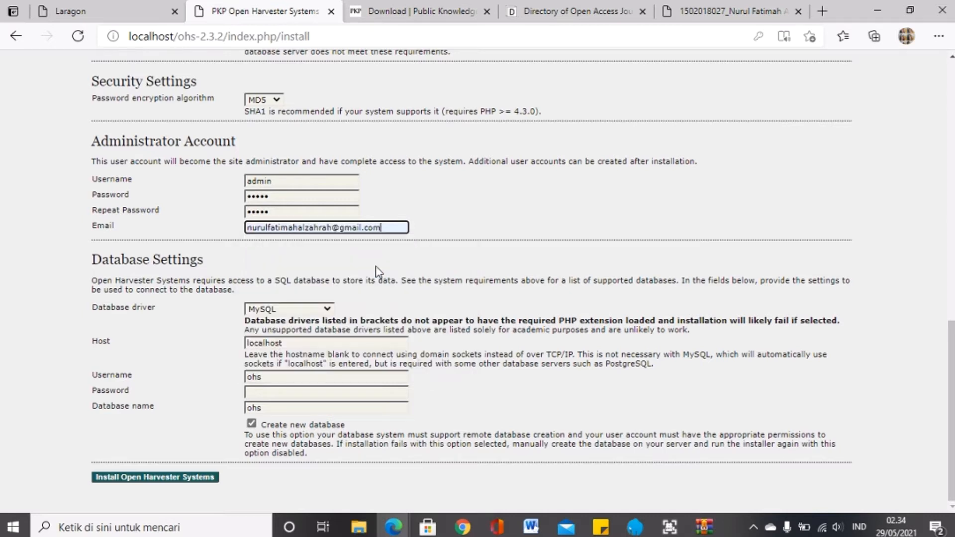
pyautogui.click(295, 309)
# Step: Keep MySQL as the driver and change the database username from ohs to root
pyautogui.click(375, 316)
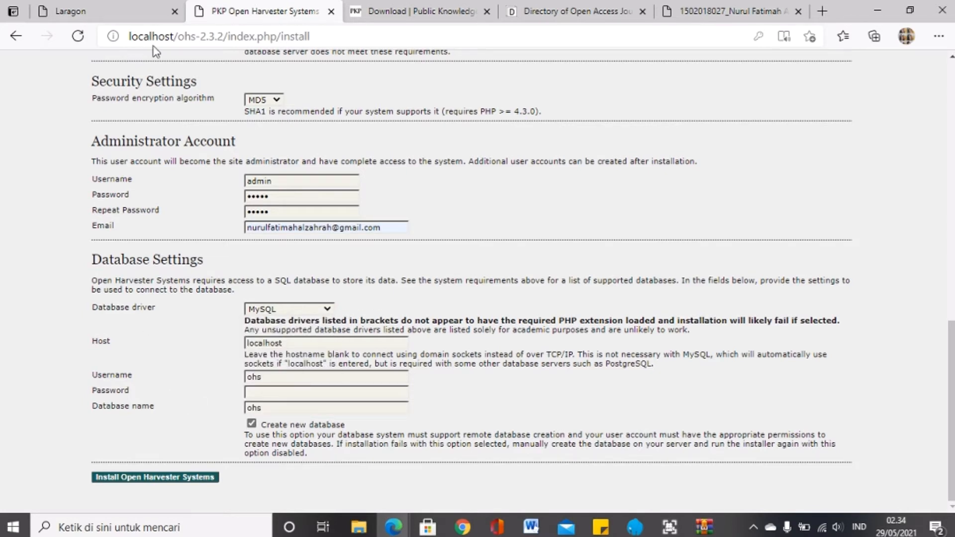
pyautogui.click(265, 379)
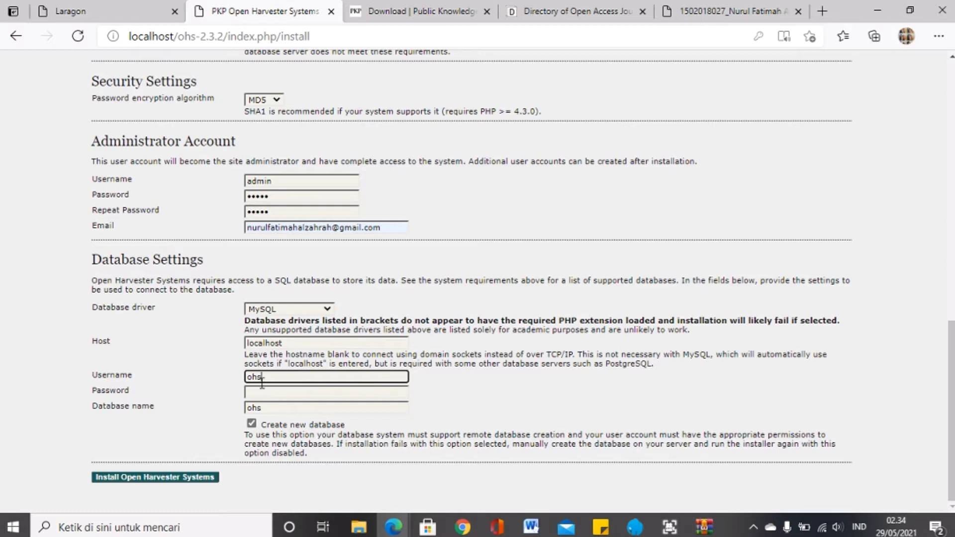
pyautogui.doubleClick(262, 381)
pyautogui.press('BackSpace')
pyautogui.write('root')
pyautogui.click(303, 394)
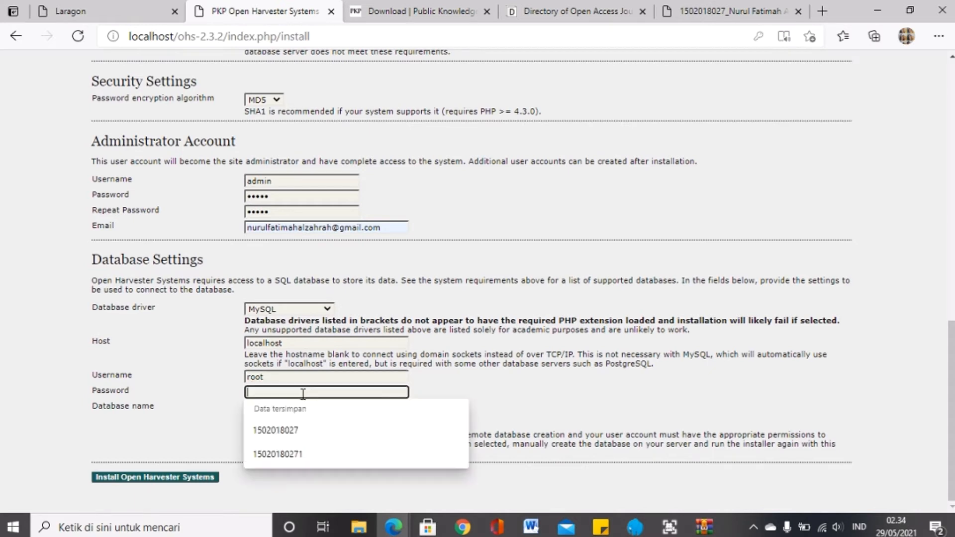
pyautogui.click(169, 431)
# Step: Name the database ohs_latihan and keep Create new database checked
pyautogui.click(273, 407)
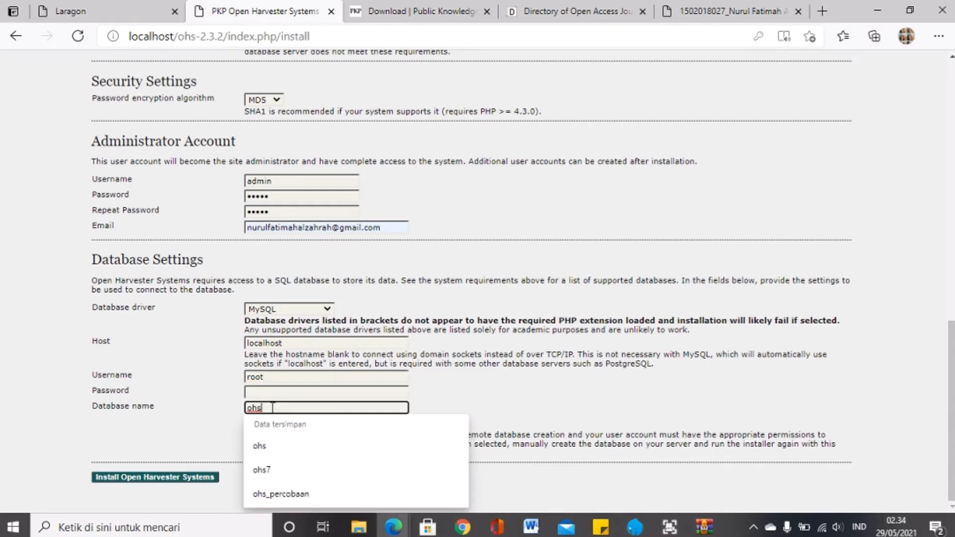
pyautogui.click(186, 429)
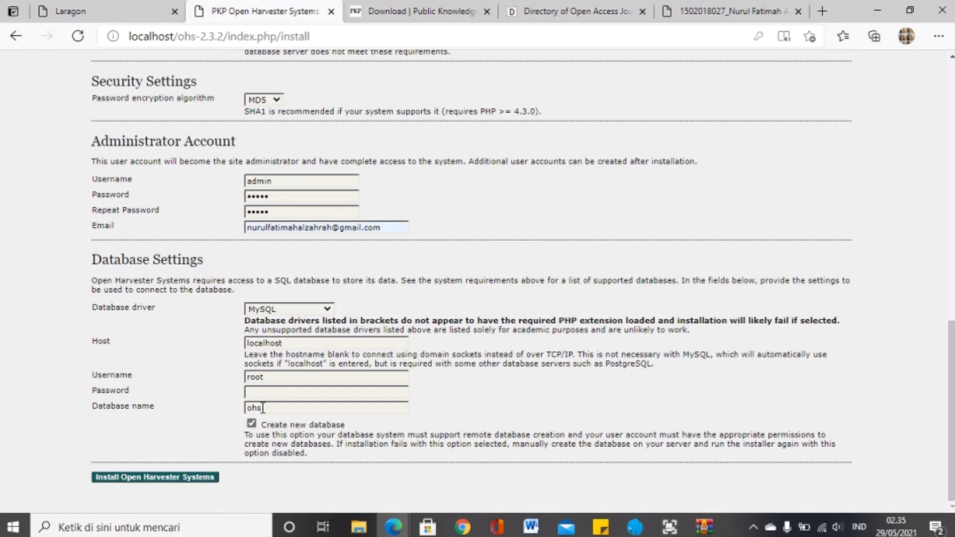
pyautogui.click(252, 423)
pyautogui.click(253, 424)
pyautogui.click(269, 409)
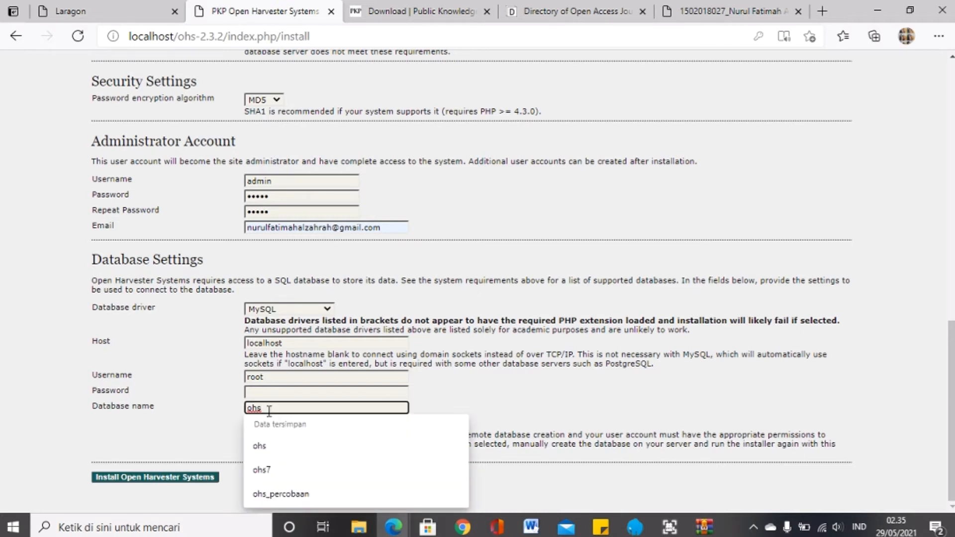
pyautogui.write('_')
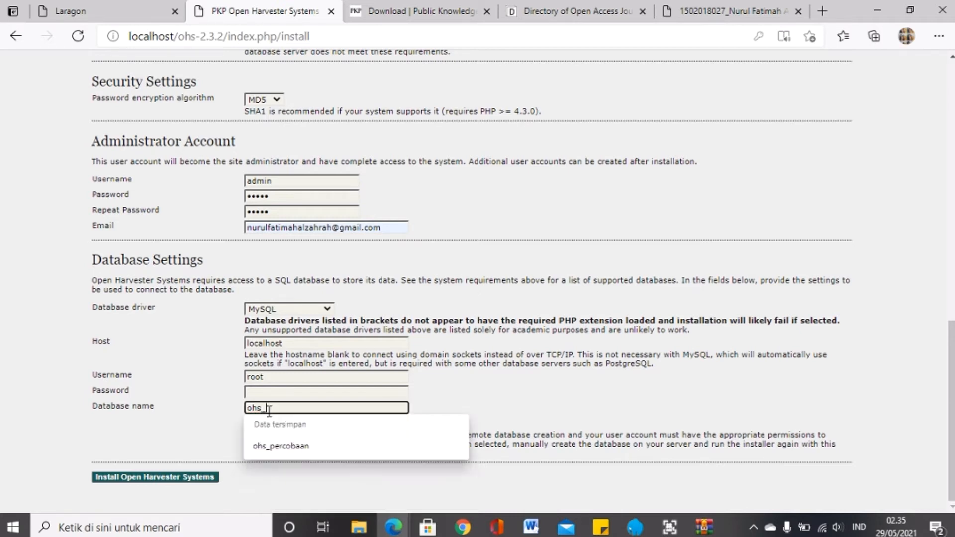
pyautogui.write('fatihan')
pyautogui.scroll(6, 426, 300)
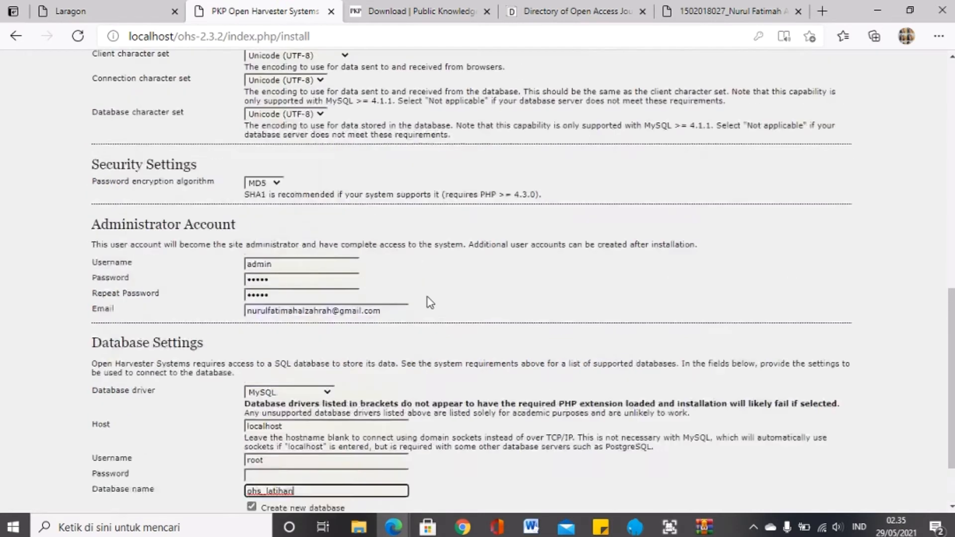
pyautogui.scroll(-6, 431, 303)
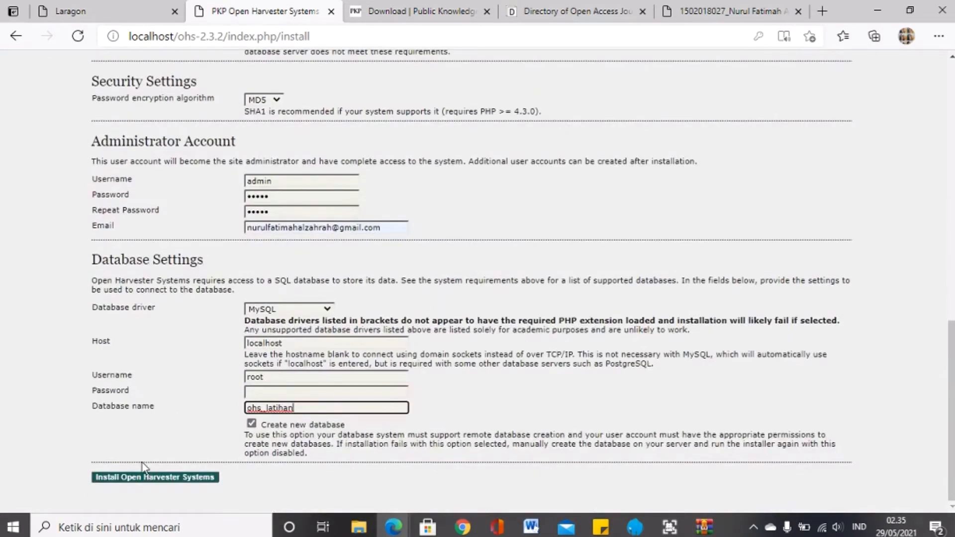
# Step: Launch Install Open Harvester Systems and wait for the completion page with the login link
pyautogui.click(148, 481)
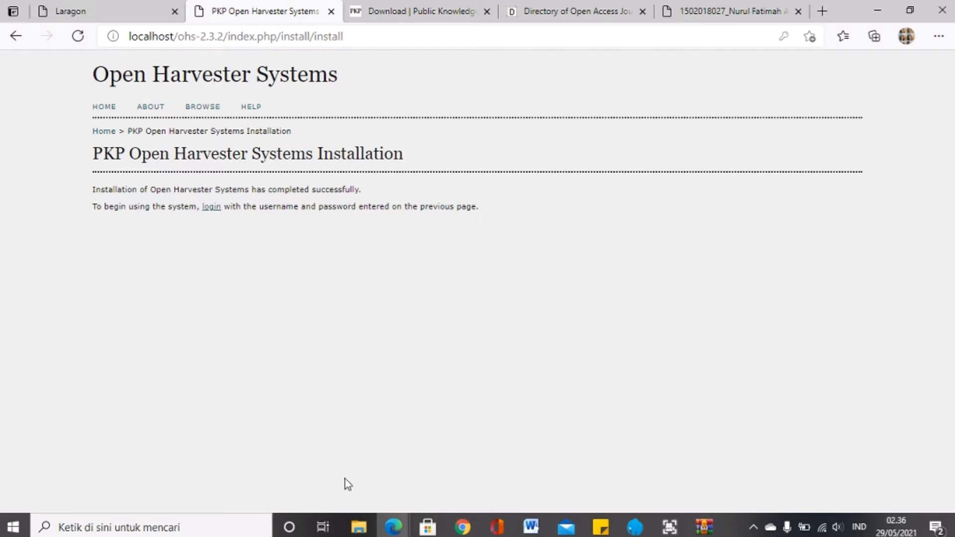
# Step: Log in with the administrator username and password, revealing the password to check it
pyautogui.click(209, 213)
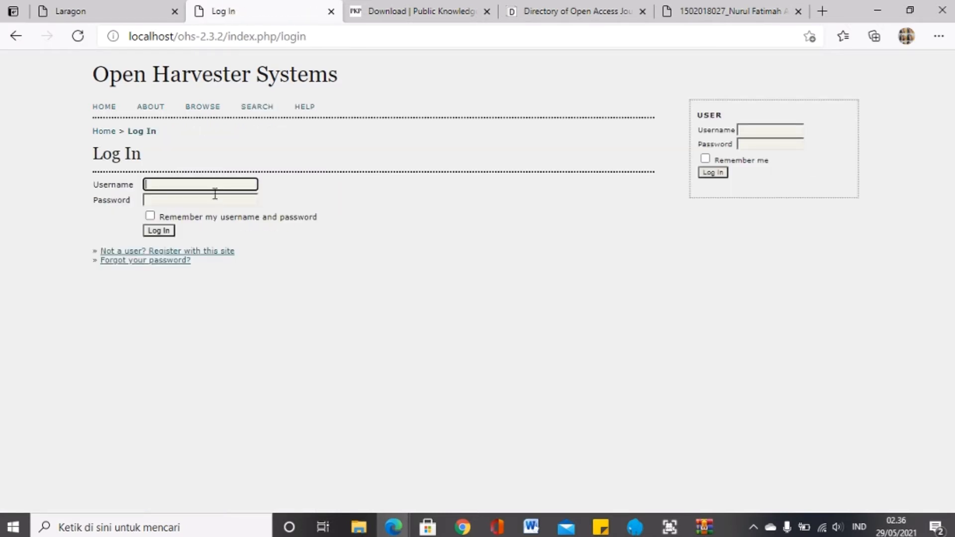
pyautogui.click(217, 186)
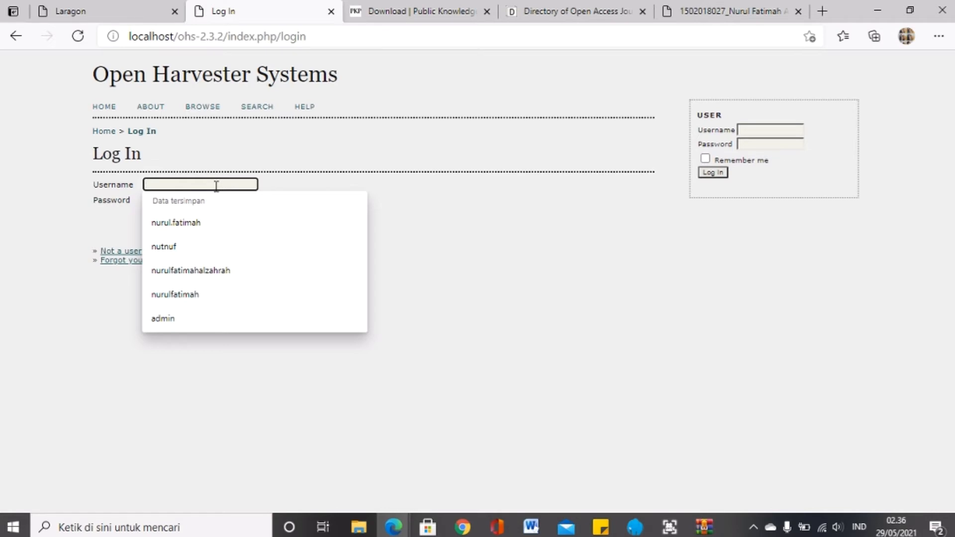
pyautogui.write('admin')
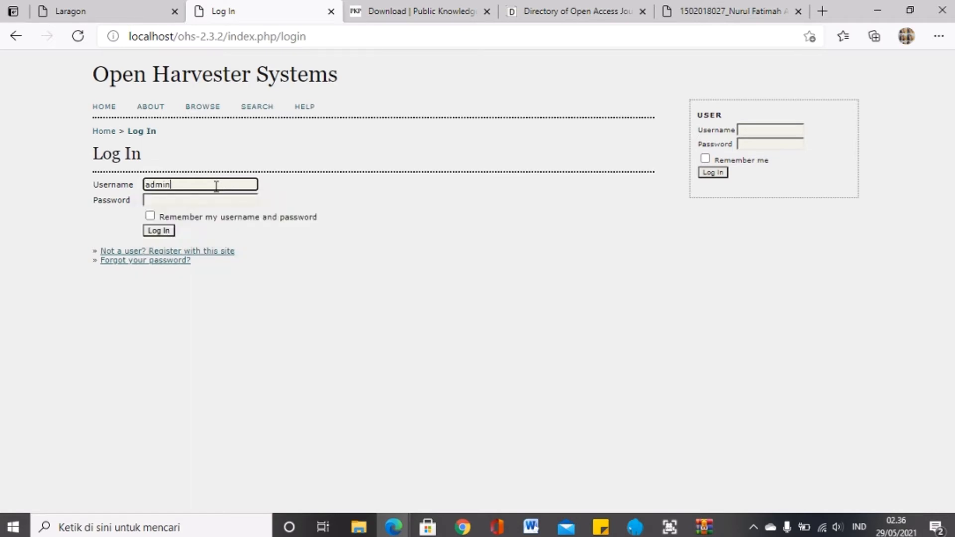
pyautogui.click(222, 201)
pyautogui.write('ad')
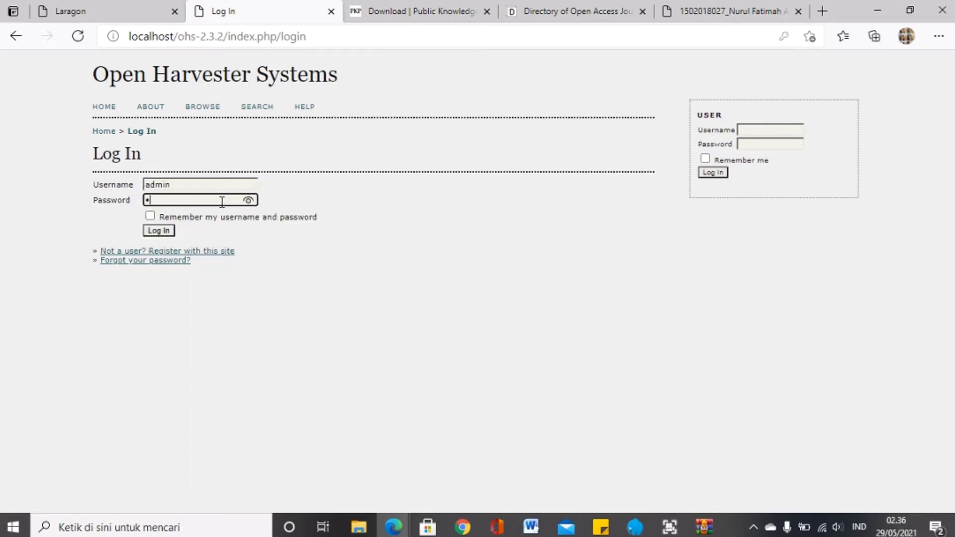
pyautogui.write('min')
pyautogui.click(249, 201)
pyautogui.click(166, 232)
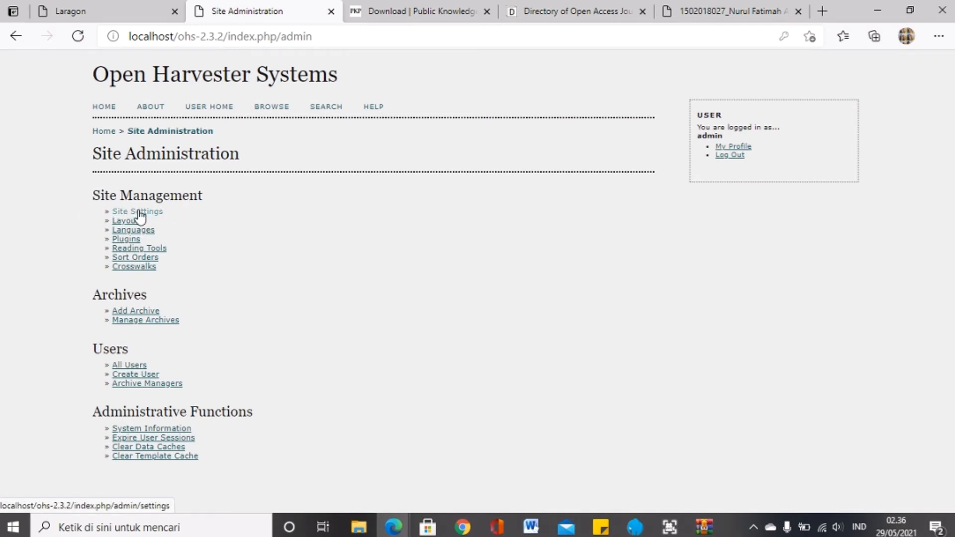
# Step: In Site Settings, replace the site title with the owner's name and student ID
pyautogui.click(140, 217)
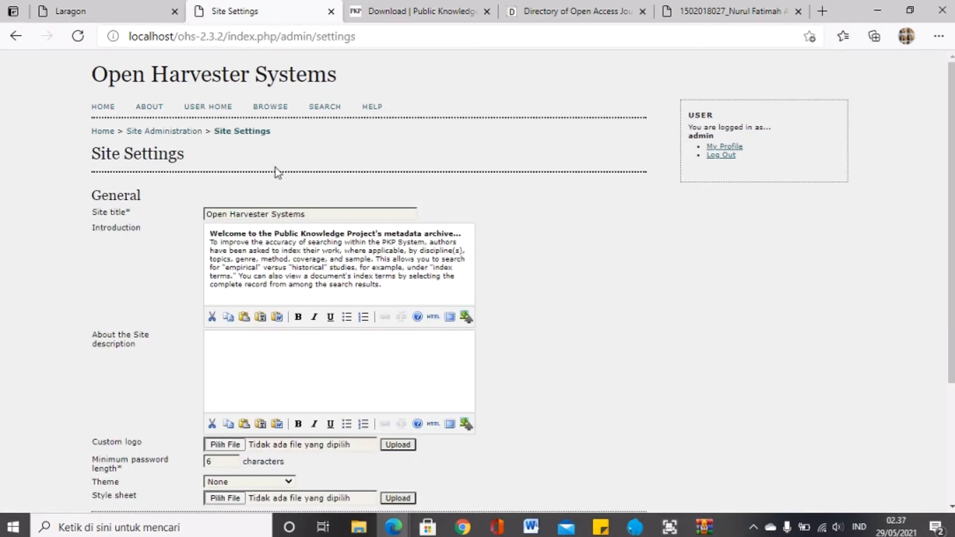
pyautogui.click(312, 214)
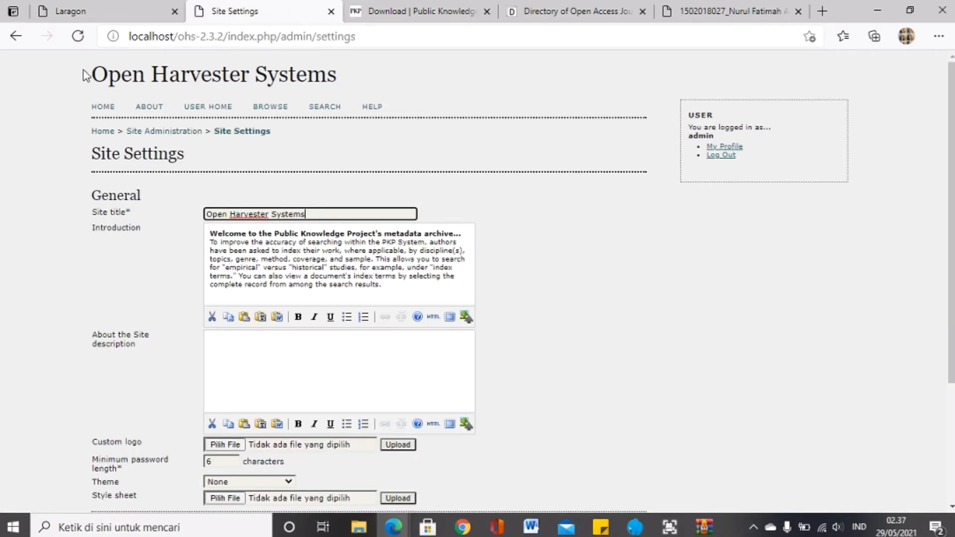
pyautogui.hotkey('ctrl', 'a')
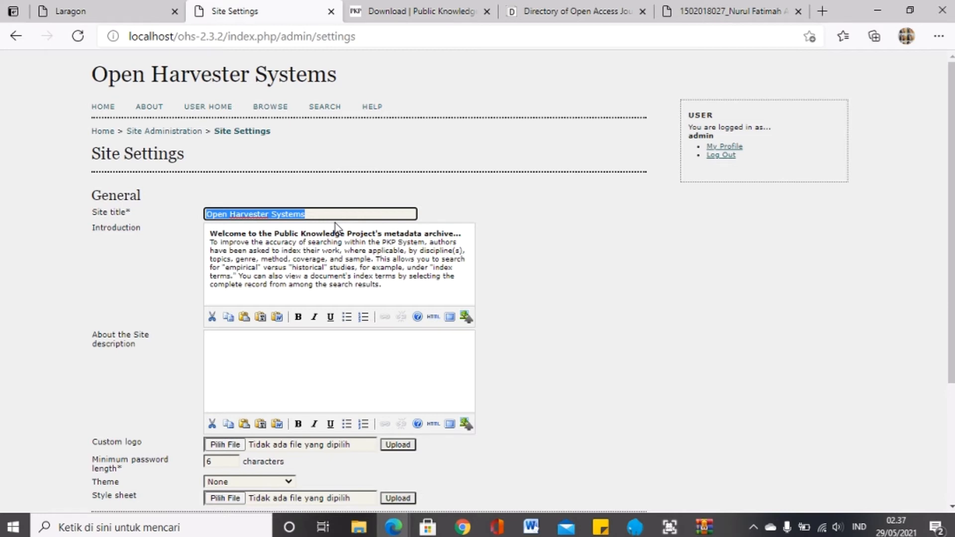
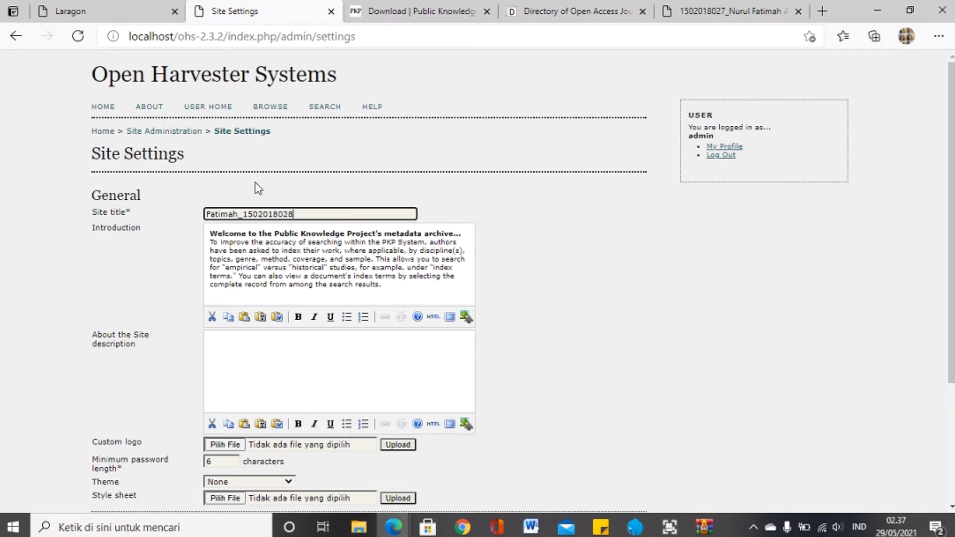
# Step: Replace the introduction text with 'Selamat Datang'
pyautogui.click(304, 251)
pyautogui.hotkey('ctrl', 'a')
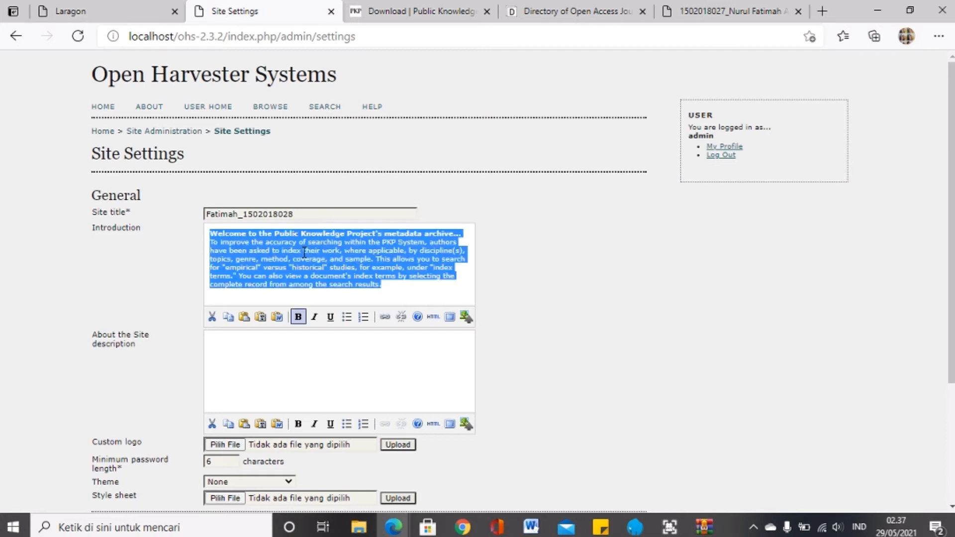
pyautogui.press('Delete')
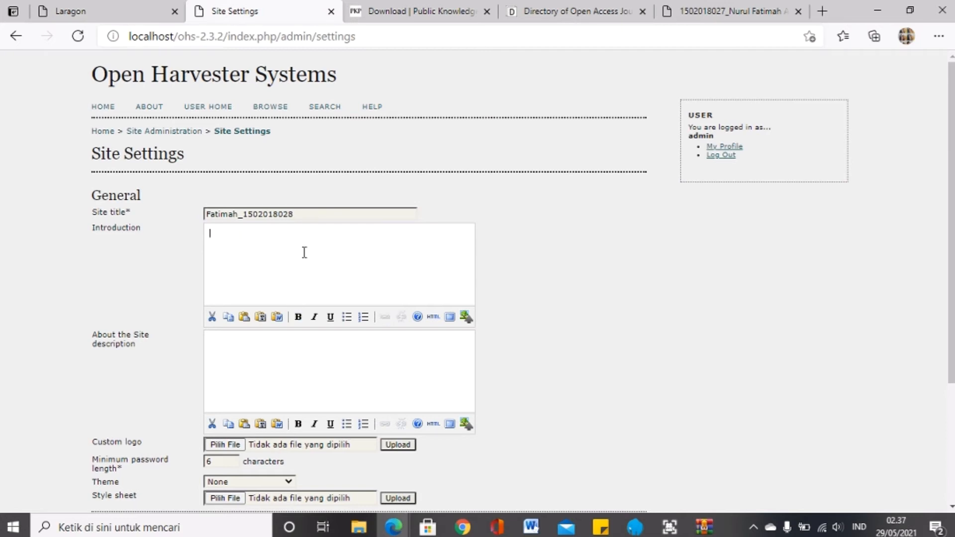
pyautogui.write('Selamat Datang')
pyautogui.scroll(-3, 388, 393)
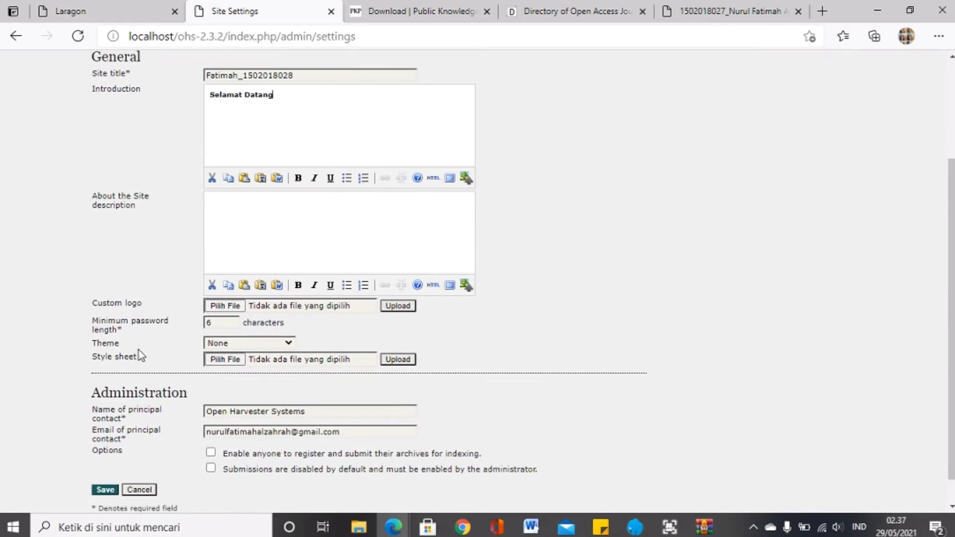
pyautogui.scroll(3, 287, 292)
pyautogui.scroll(-3, 93, 251)
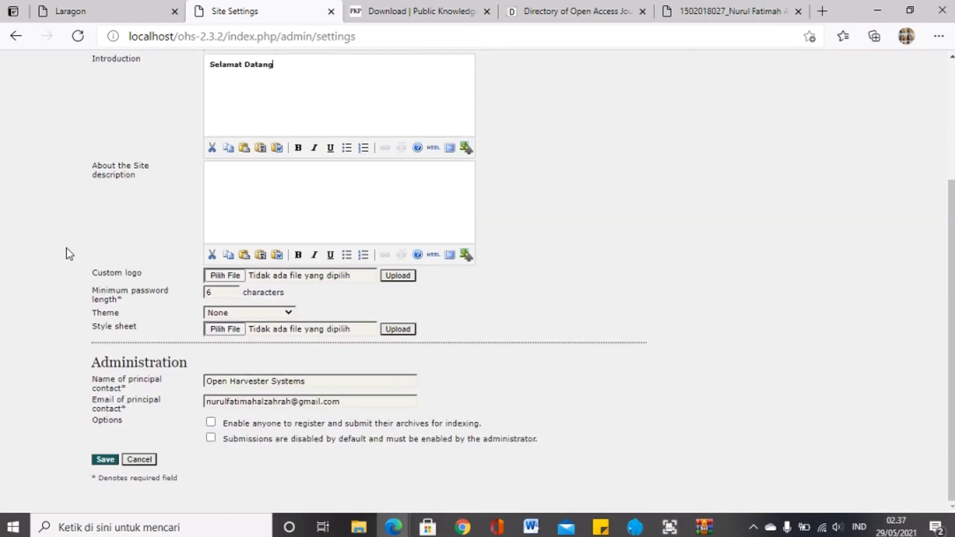
# Step: Choose icons8-library-64 (1).png as the custom logo file
pyautogui.click(226, 278)
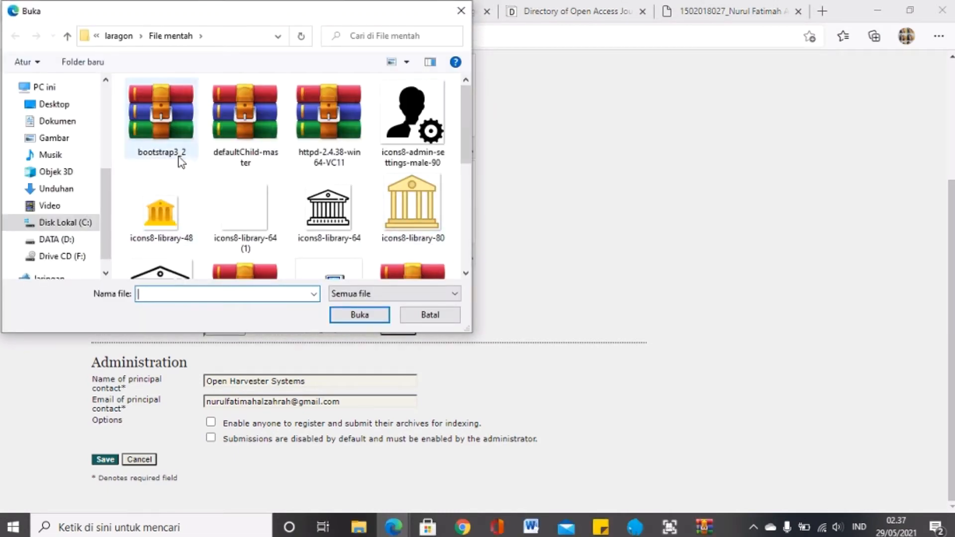
pyautogui.click(245, 208)
pyautogui.click(369, 316)
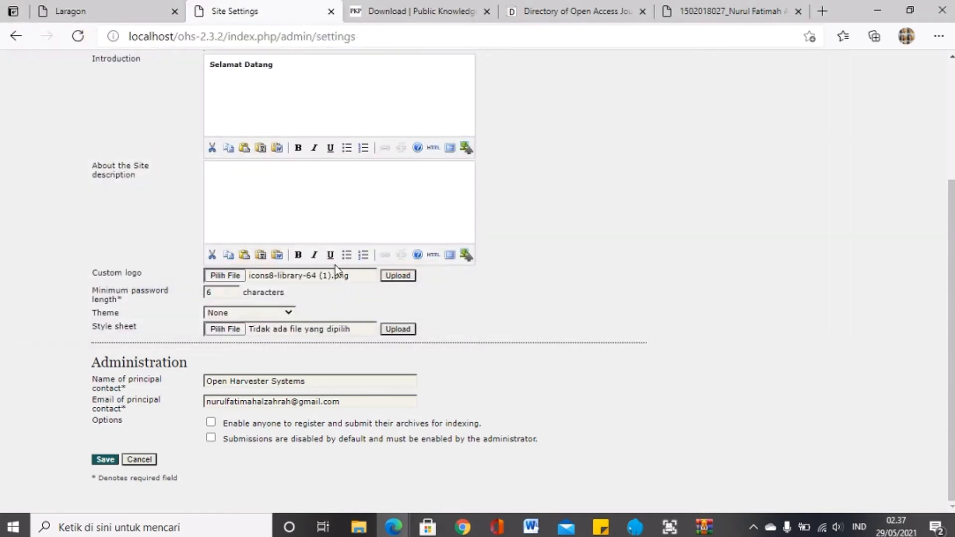
pyautogui.click(220, 293)
# Step: Change the principal contact name to 'Contact'
pyautogui.click(273, 382)
pyautogui.hotkey('ctrl', 'a')
pyautogui.write('Contact')
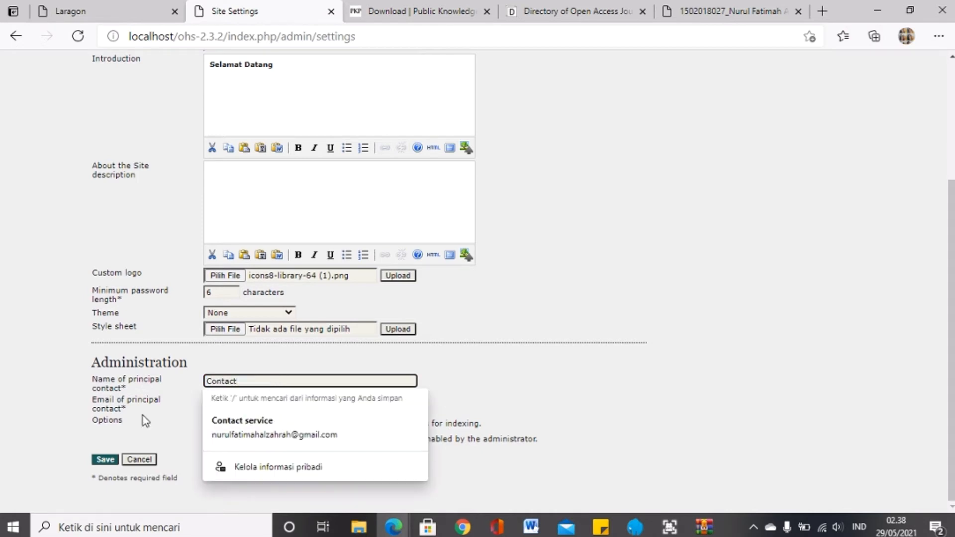
pyautogui.click(33, 393)
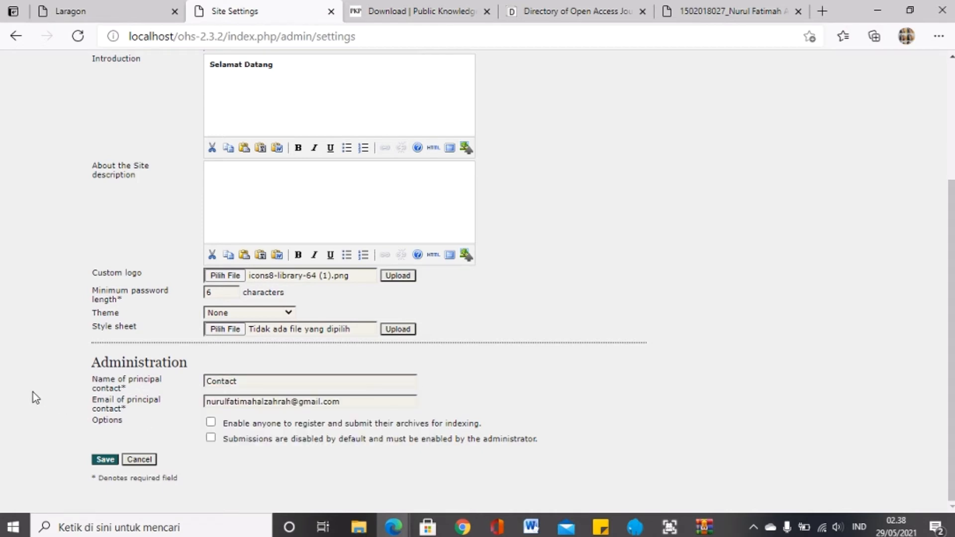
pyautogui.click(236, 402)
pyautogui.click(50, 405)
pyautogui.scroll(3, 61, 399)
pyautogui.scroll(-3, 427, 281)
pyautogui.scroll(4, 388, 299)
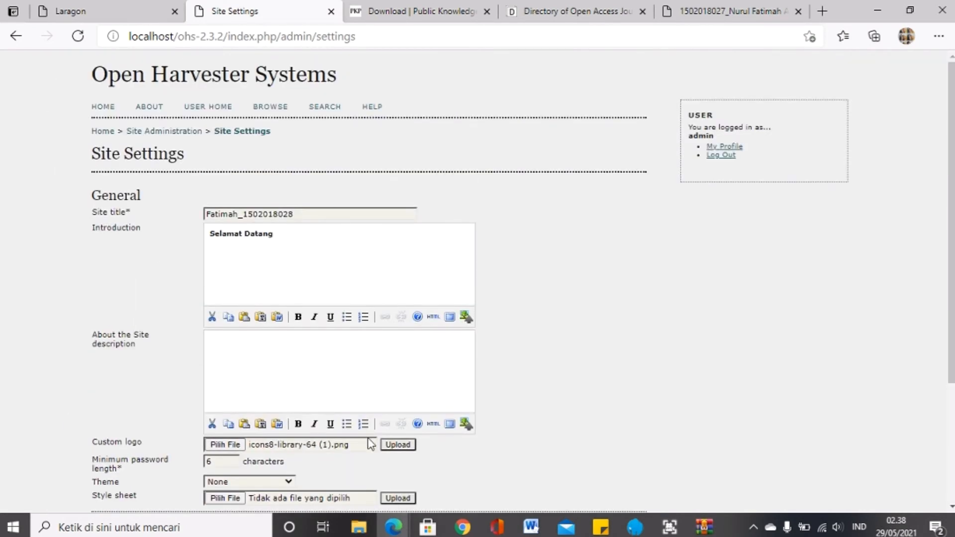
pyautogui.scroll(-3, 385, 447)
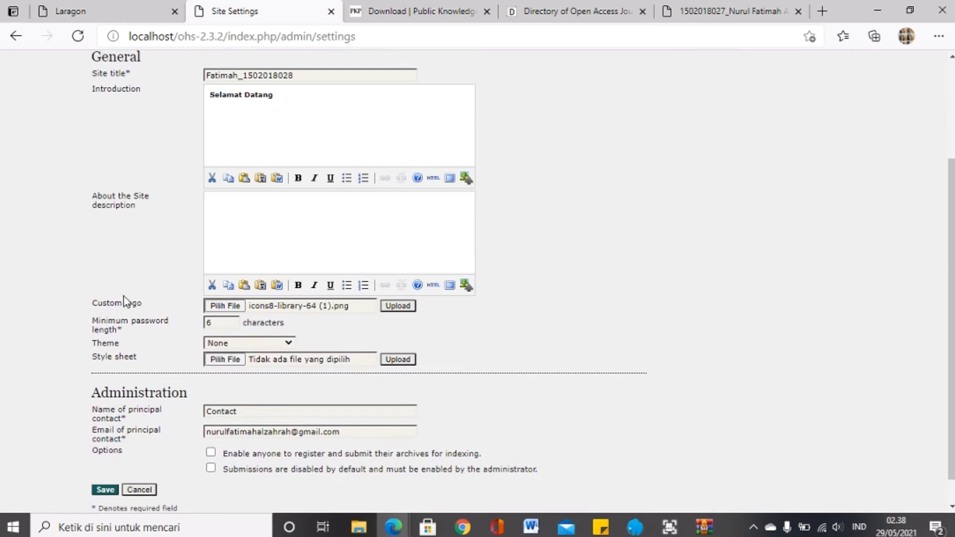
# Step: Upload the logo, save the site settings, and reload the page
pyautogui.click(398, 306)
pyautogui.scroll(-1, 263, 408)
pyautogui.scroll(-4, 192, 177)
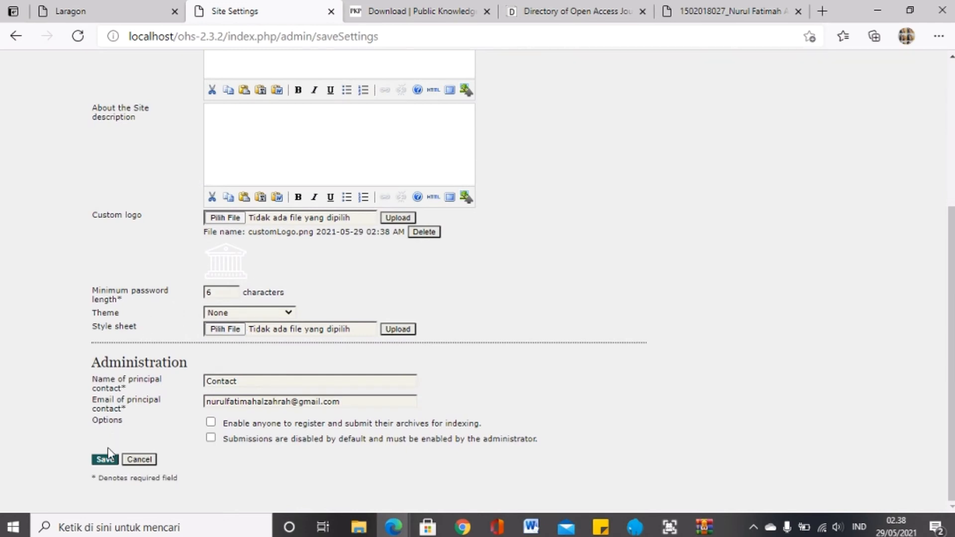
pyautogui.click(106, 460)
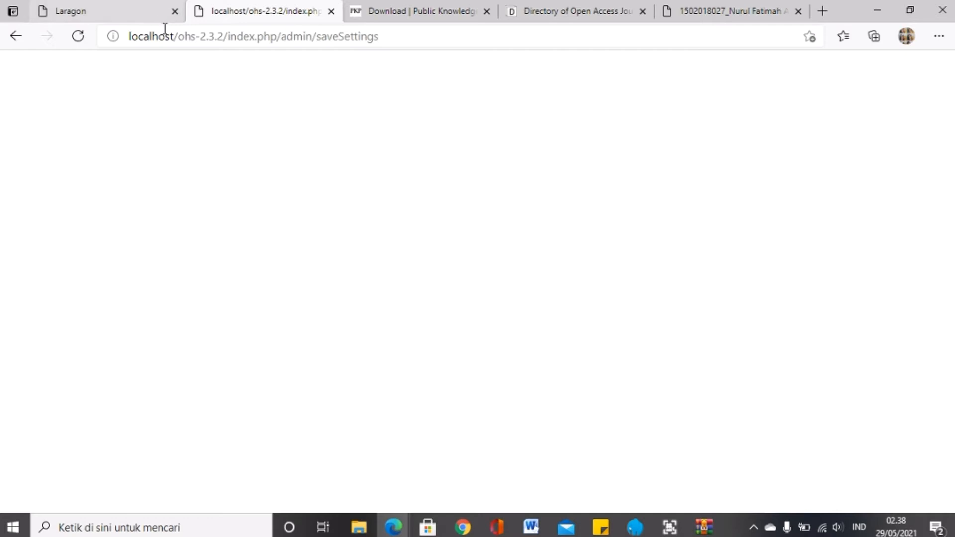
pyautogui.click(166, 35)
pyautogui.press('Return')
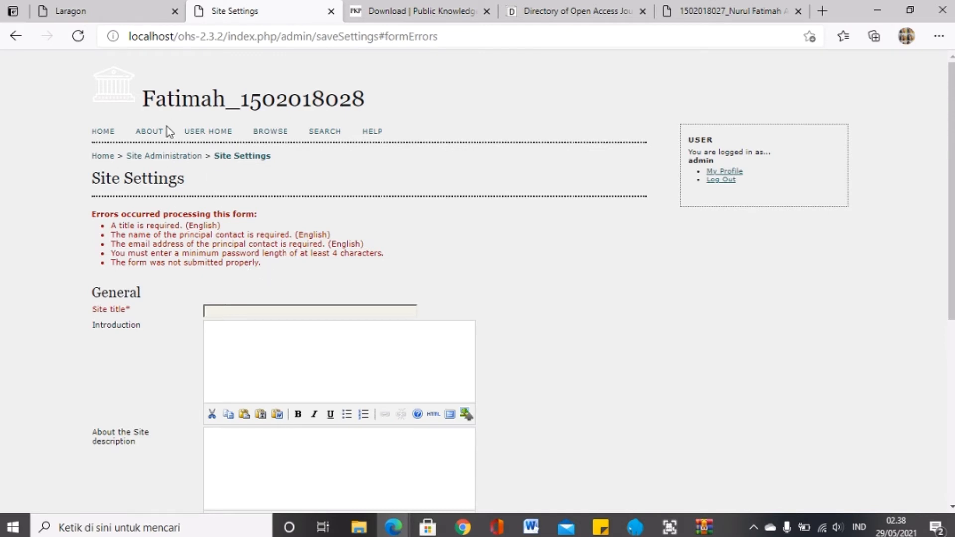
# Step: Refill the emptied site title from a saved entry, ending it in 7, and save
pyautogui.click(328, 307)
pyautogui.click(313, 373)
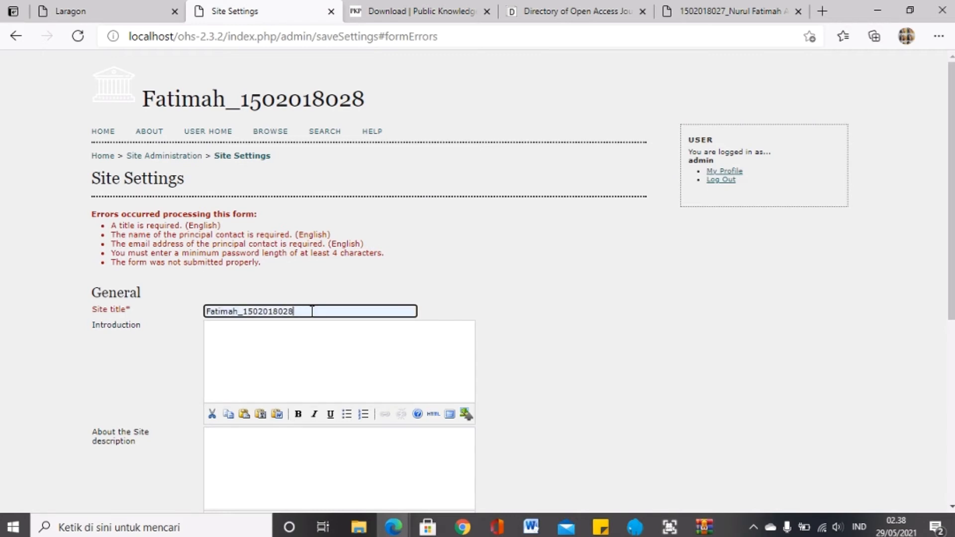
pyautogui.press('BackSpace')
pyautogui.write('7')
pyautogui.scroll(-6, 337, 337)
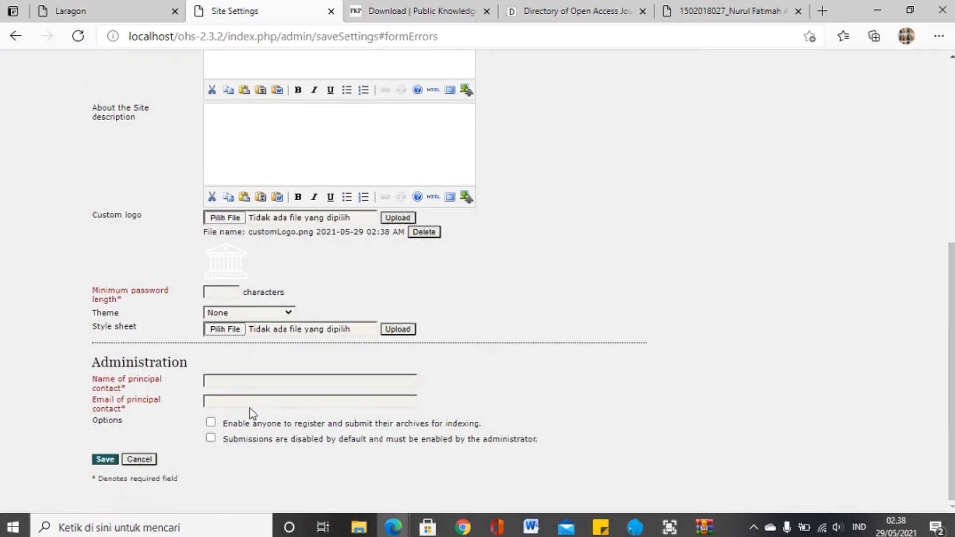
pyautogui.click(108, 459)
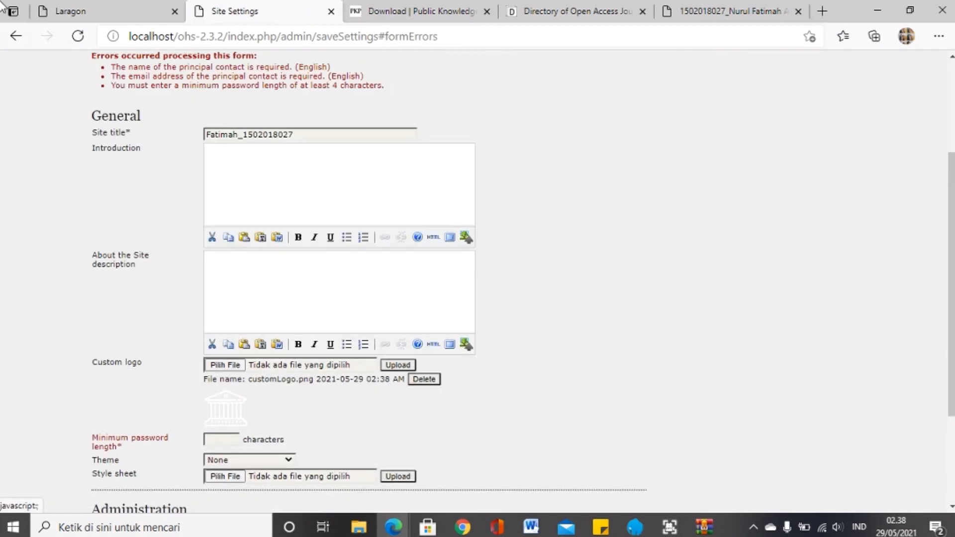
# Step: Retype the emptied introduction as 'Selamat', correcting the capital E
pyautogui.scroll(3, 260, 133)
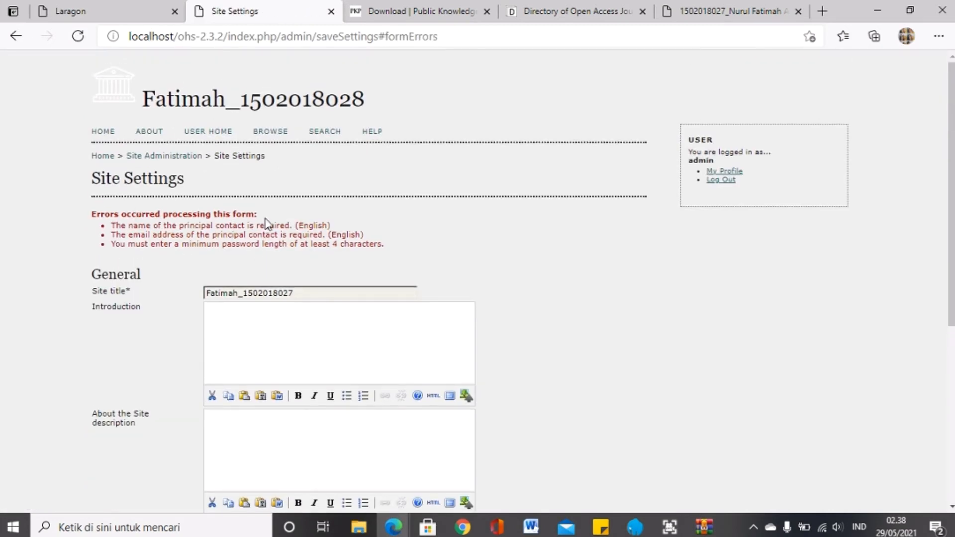
pyautogui.scroll(-5, 291, 289)
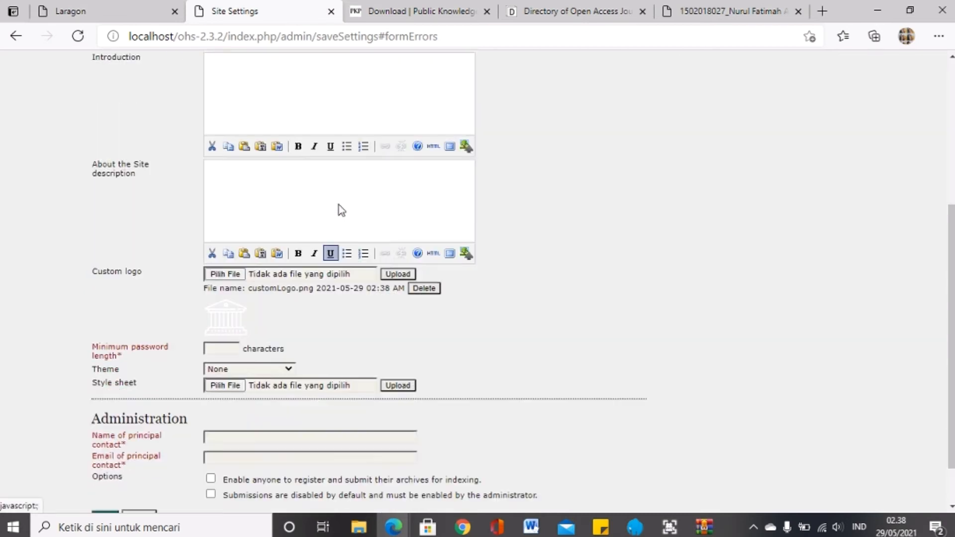
pyautogui.scroll(3, 339, 205)
pyautogui.click(343, 220)
pyautogui.write('SElamat Datang')
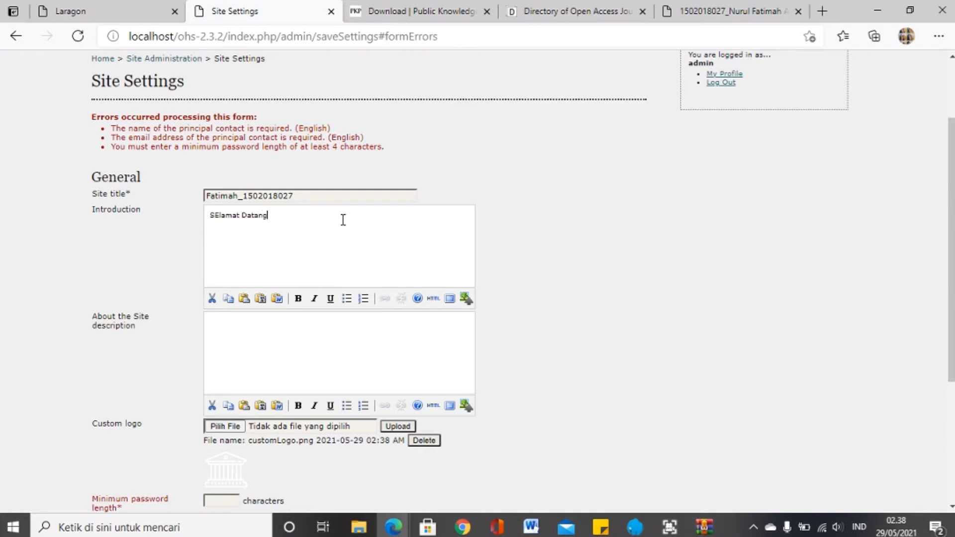
pyautogui.click(219, 215)
pyautogui.press('BackSpace')
pyautogui.write('e')
# Step: Upload the custom logo again and set the minimum password length to 6
pyautogui.scroll(-4, 246, 244)
pyautogui.click(398, 218)
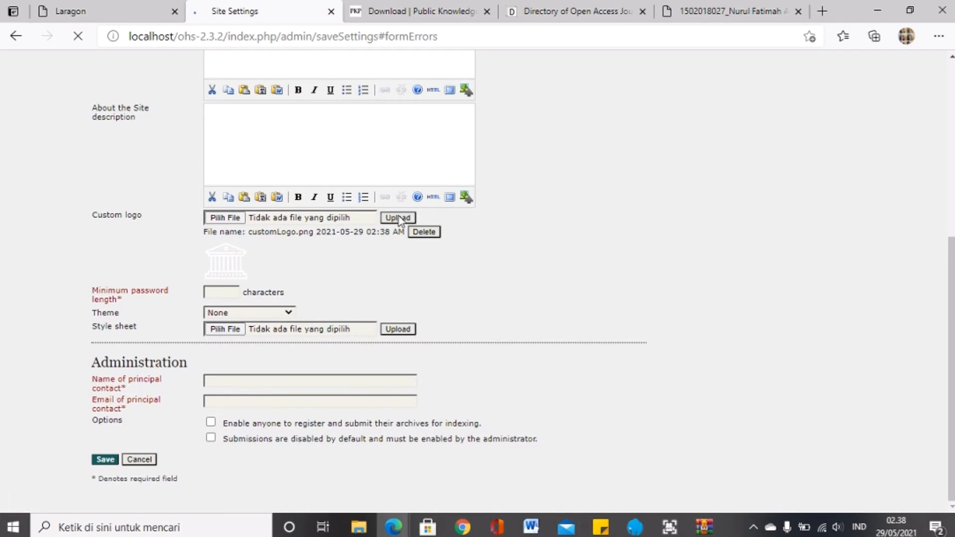
pyautogui.scroll(-3, 239, 324)
pyautogui.click(224, 294)
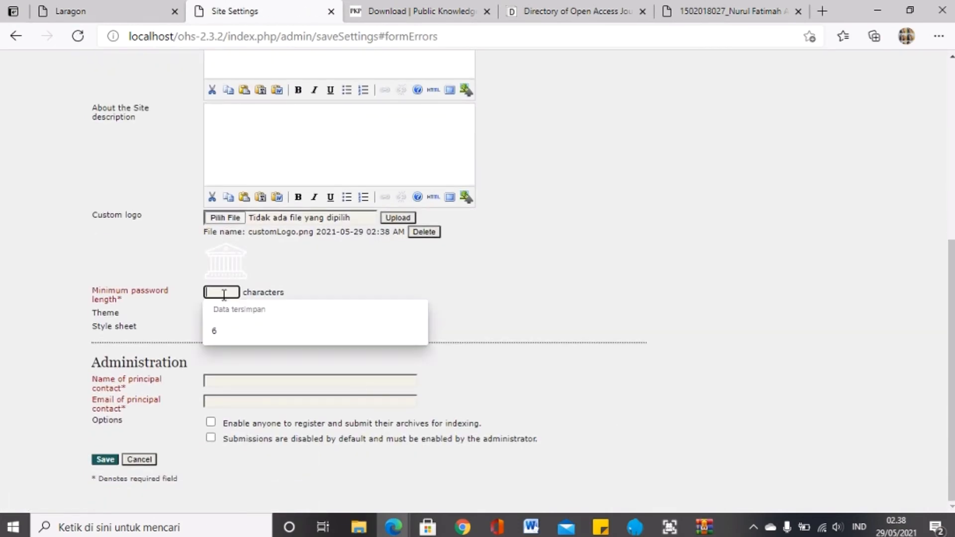
pyautogui.write('6')
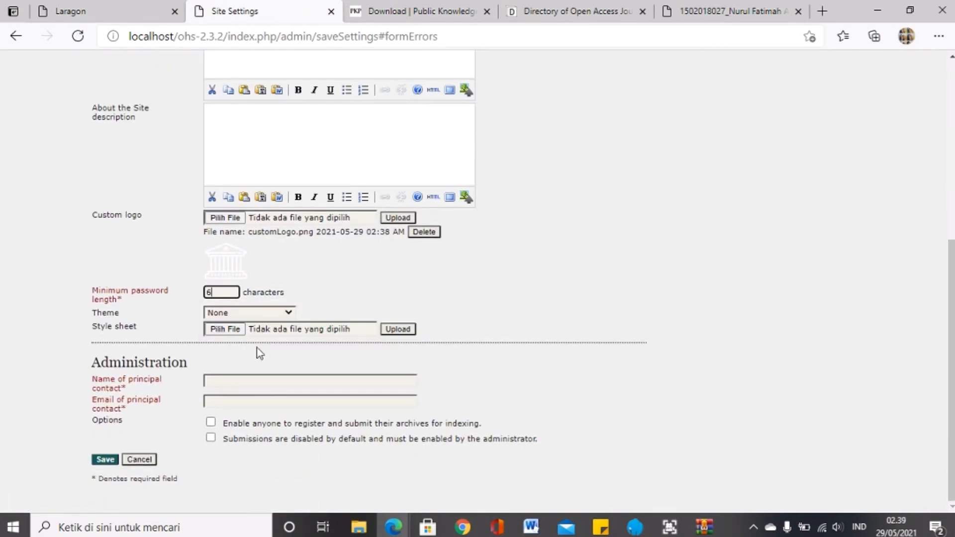
# Step: Fill the principal contact's name and e-mail from saved entries, save, and reload
pyautogui.click(258, 382)
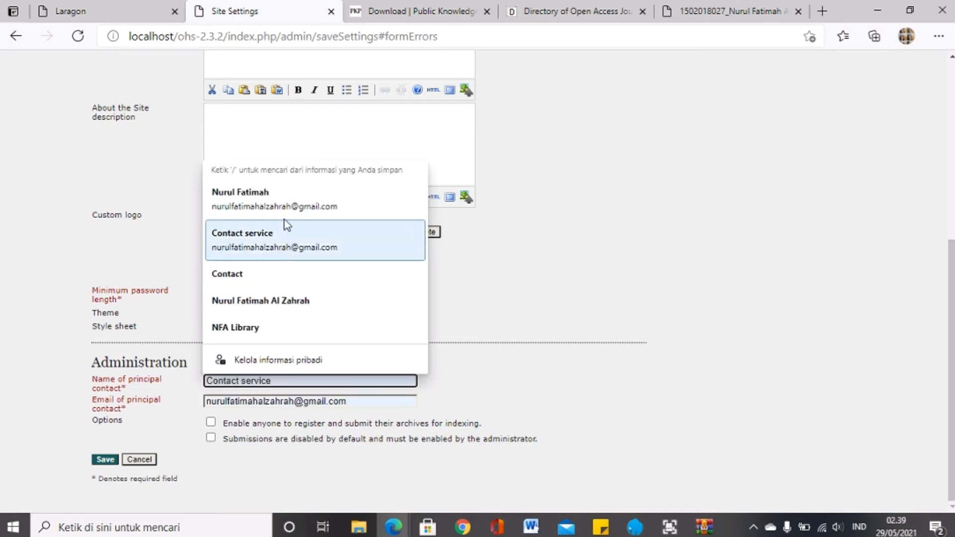
pyautogui.click(279, 275)
pyautogui.click(250, 401)
pyautogui.click(264, 254)
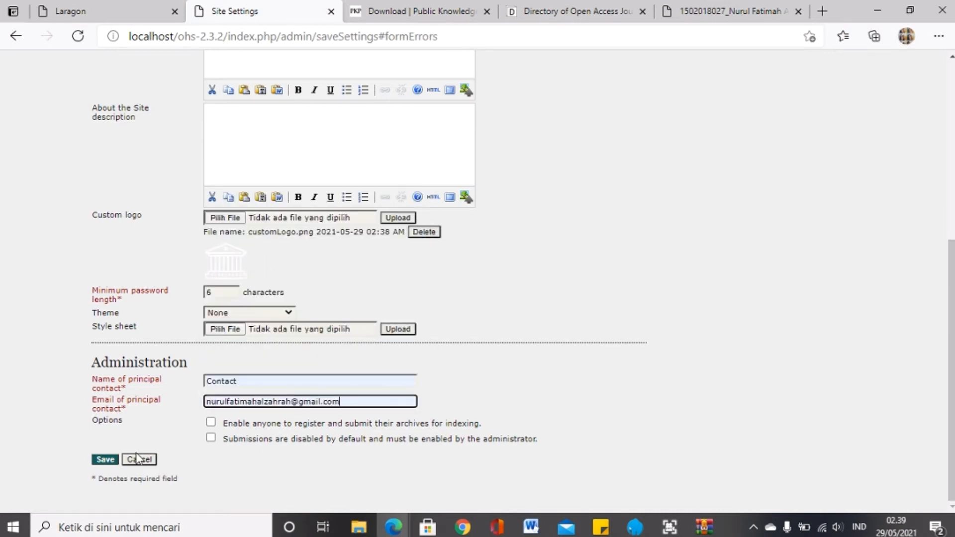
pyautogui.click(117, 460)
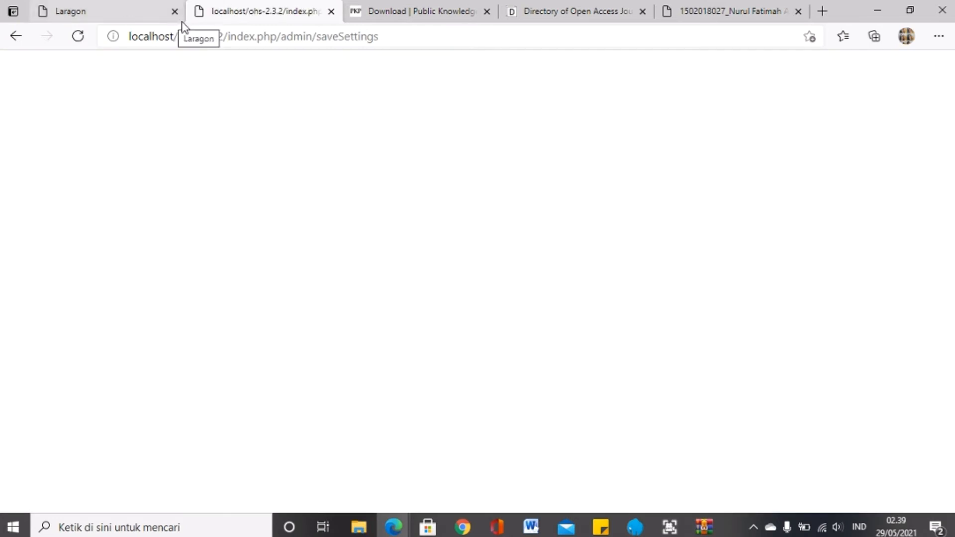
pyautogui.click(183, 36)
pyautogui.press('Return')
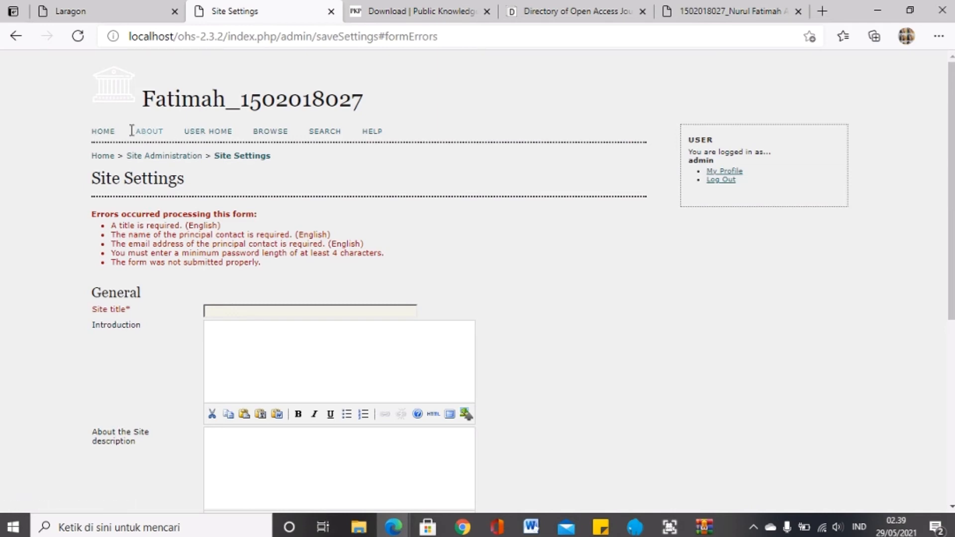
# Step: Go to the site's HOME page and then to the administrator's USER HOME
pyautogui.click(103, 132)
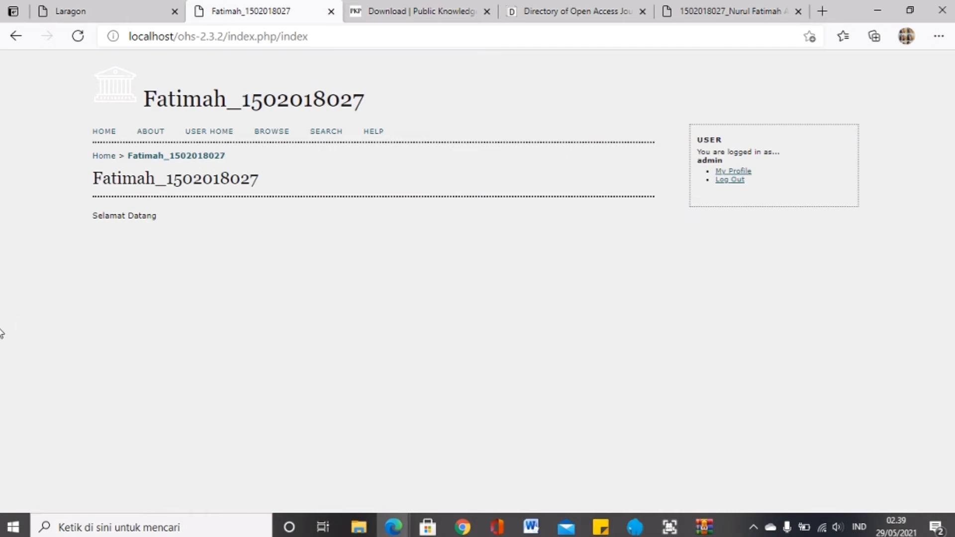
pyautogui.click(211, 141)
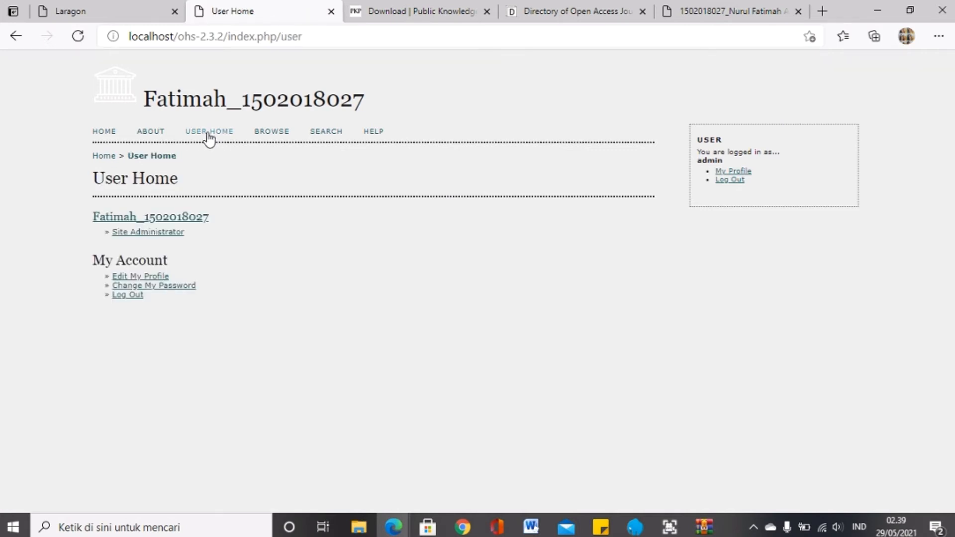
# Step: Open a blank Add Archive form from Site Administration, then switch to the DOAJ tab
pyautogui.click(155, 234)
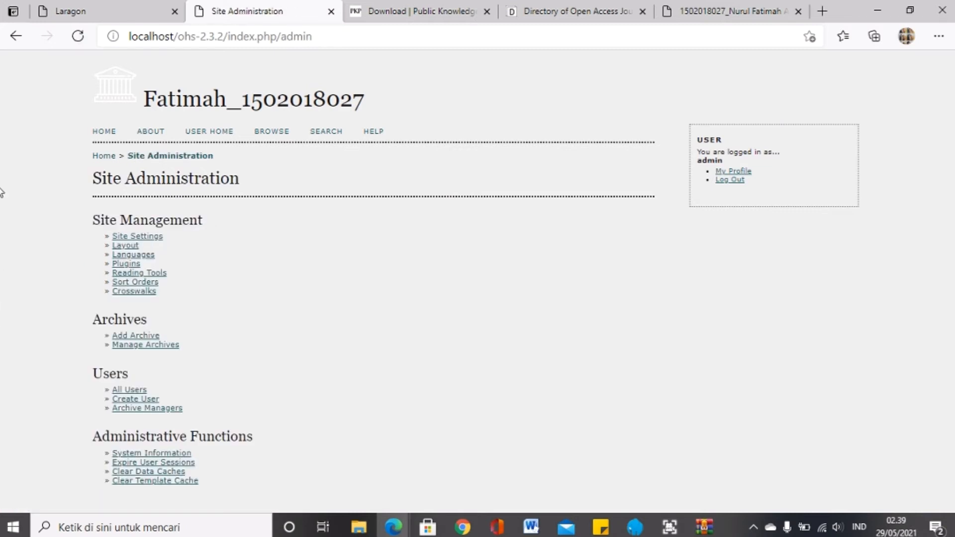
pyautogui.click(119, 338)
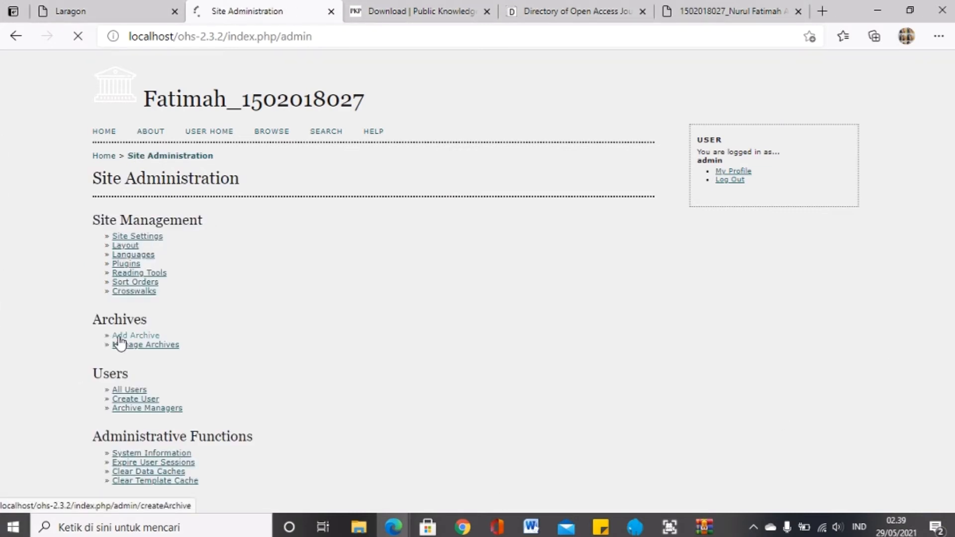
pyautogui.click(251, 219)
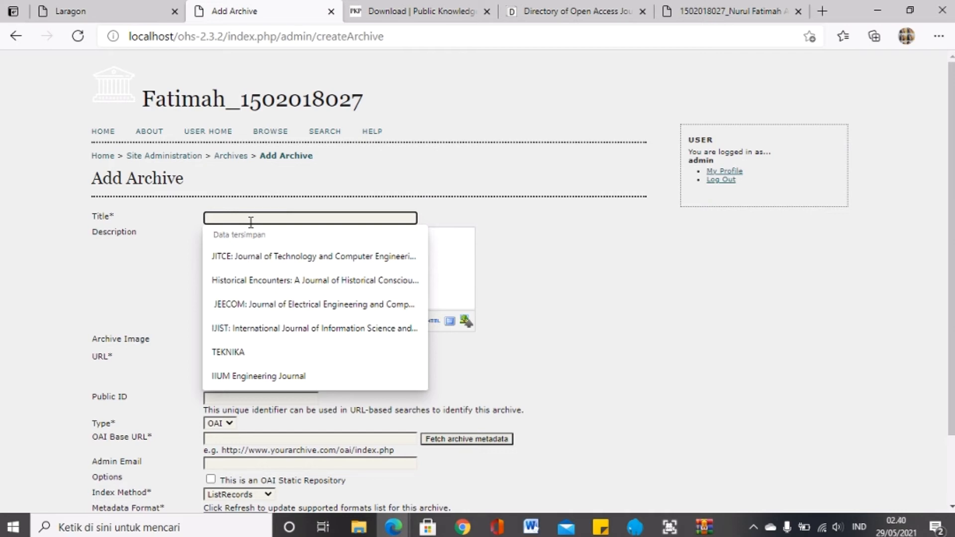
pyautogui.click(695, 309)
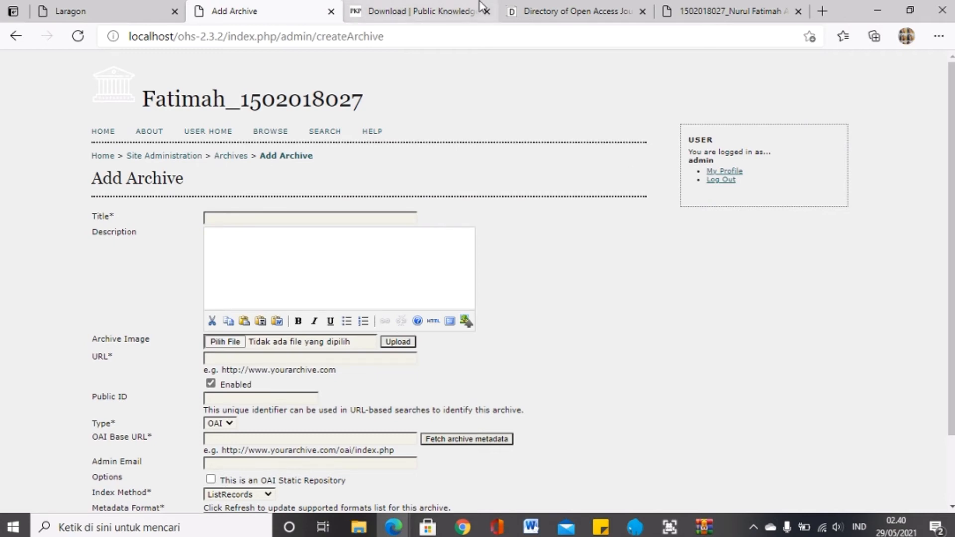
pyautogui.click(577, 7)
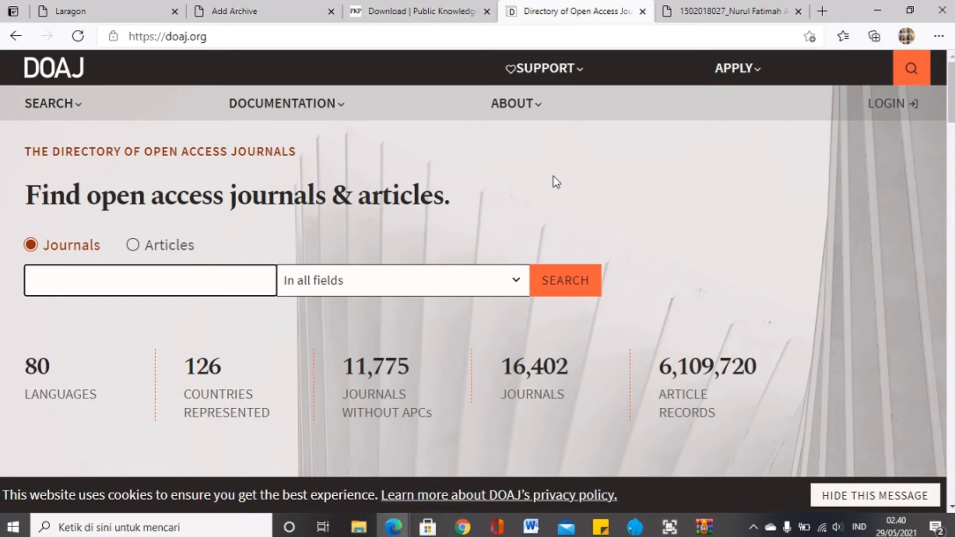
# Step: Search DOAJ journals for 'Perpustakaan' using the autocomplete suggestion
pyautogui.scroll(-2, 554, 177)
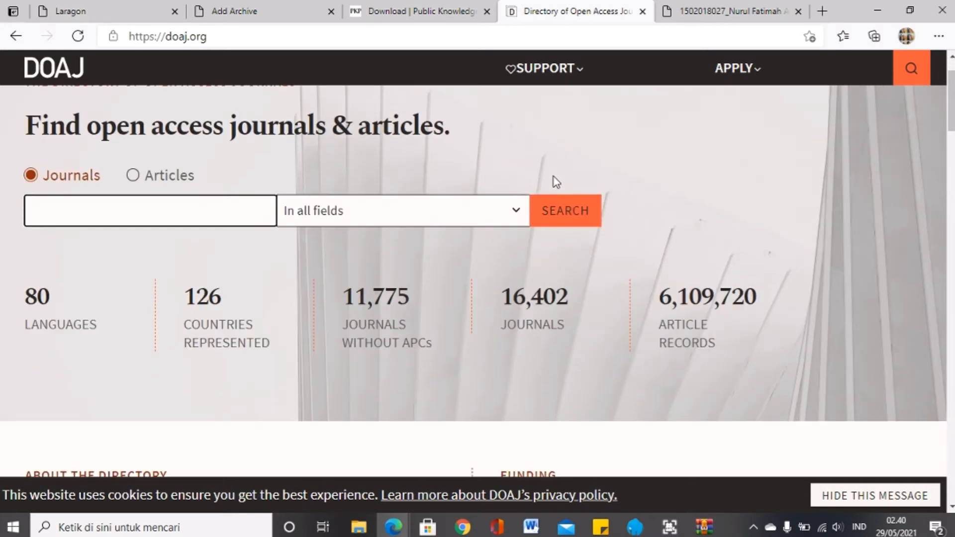
pyautogui.click(260, 9)
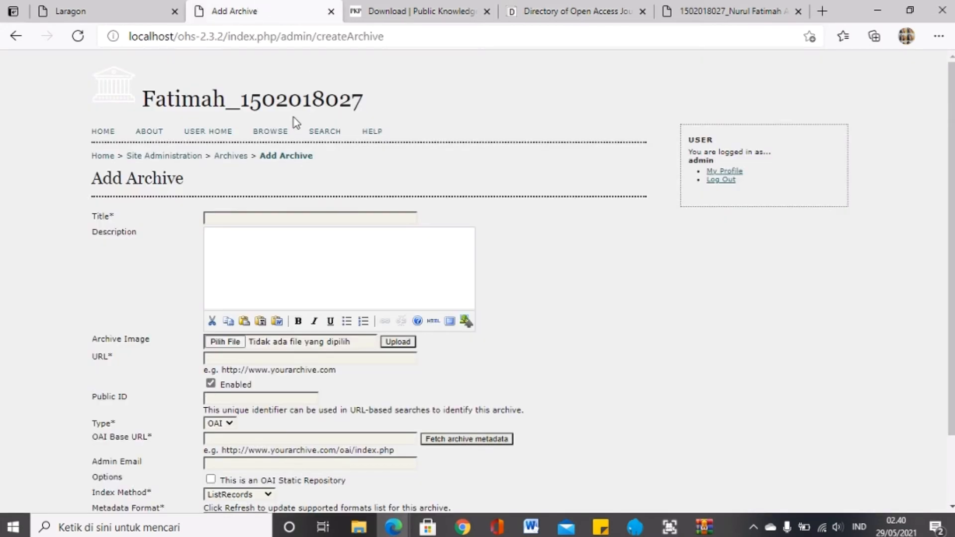
pyautogui.click(538, 4)
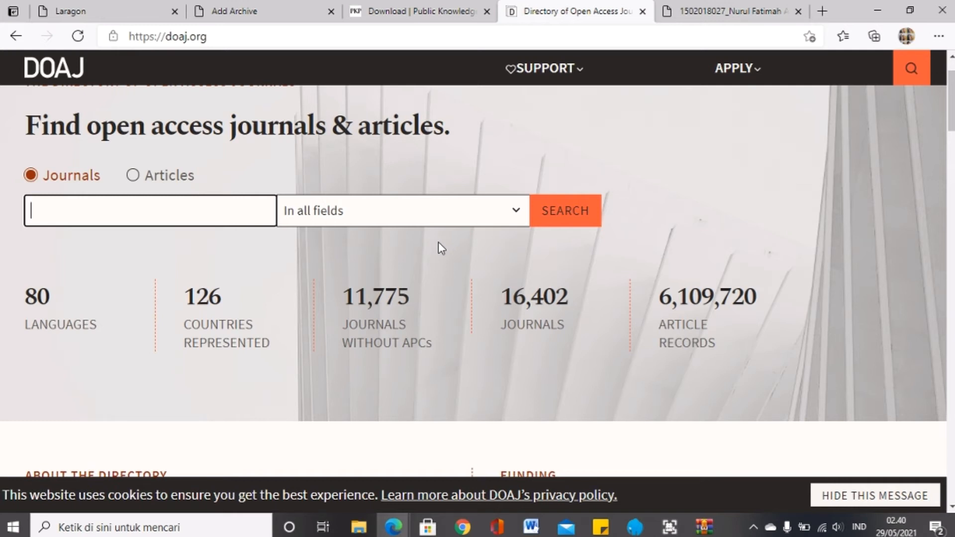
pyautogui.click(237, 215)
pyautogui.write('Perpu')
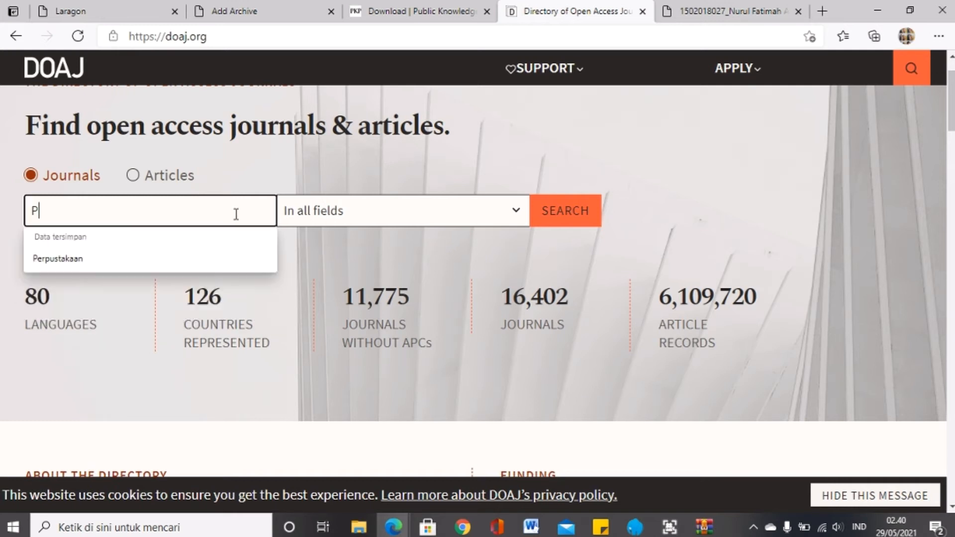
pyautogui.press('Down')
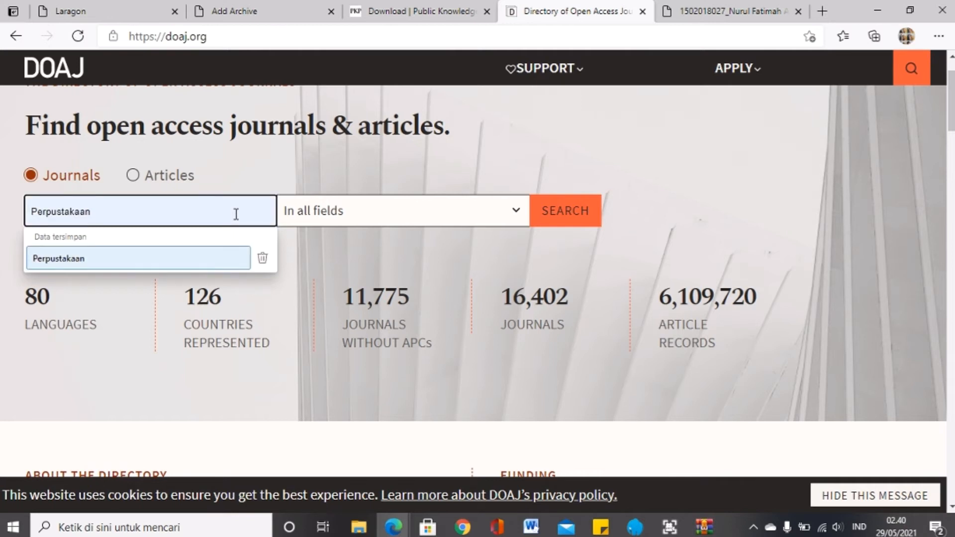
pyautogui.press('Return')
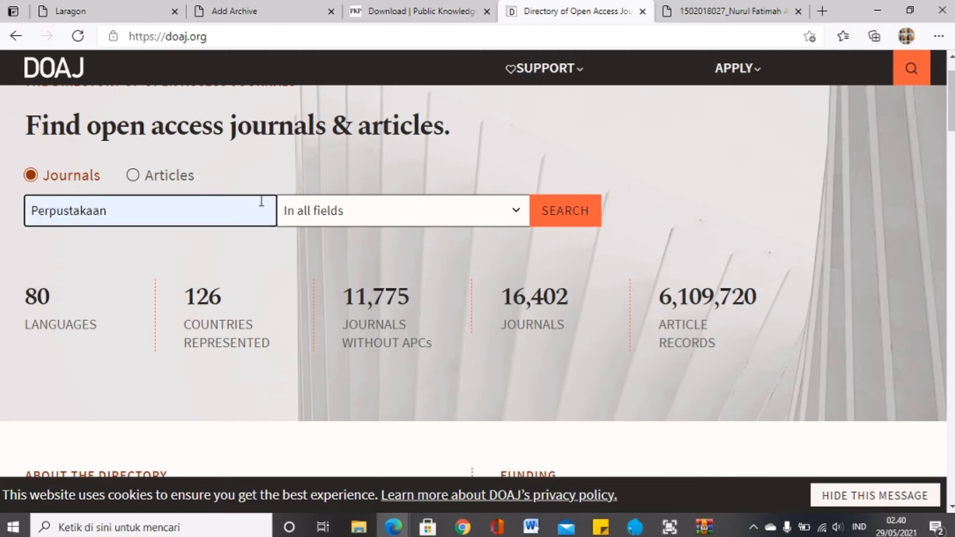
pyautogui.press('Return')
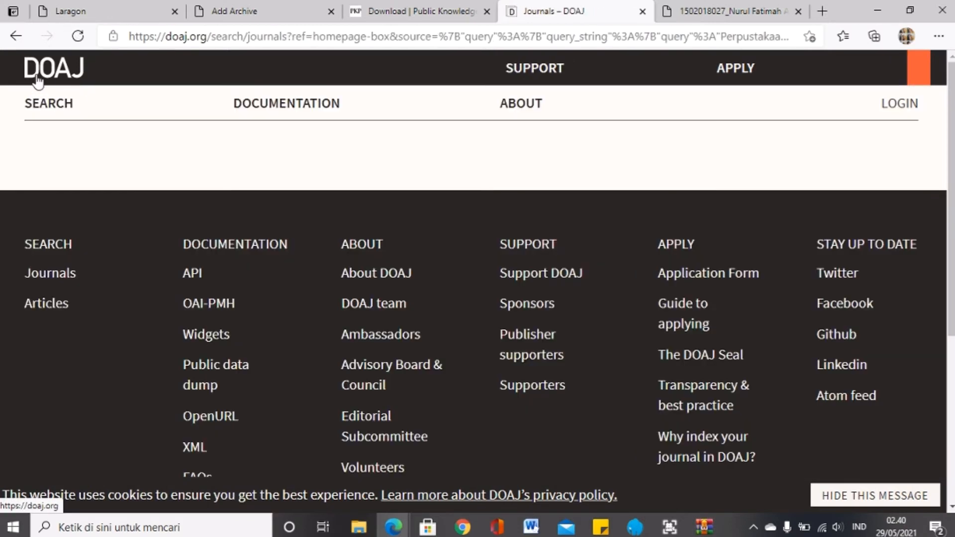
# Step: Scroll the results down to the Jurnal Eksplora Informatika entry
pyautogui.scroll(-3, 376, 284)
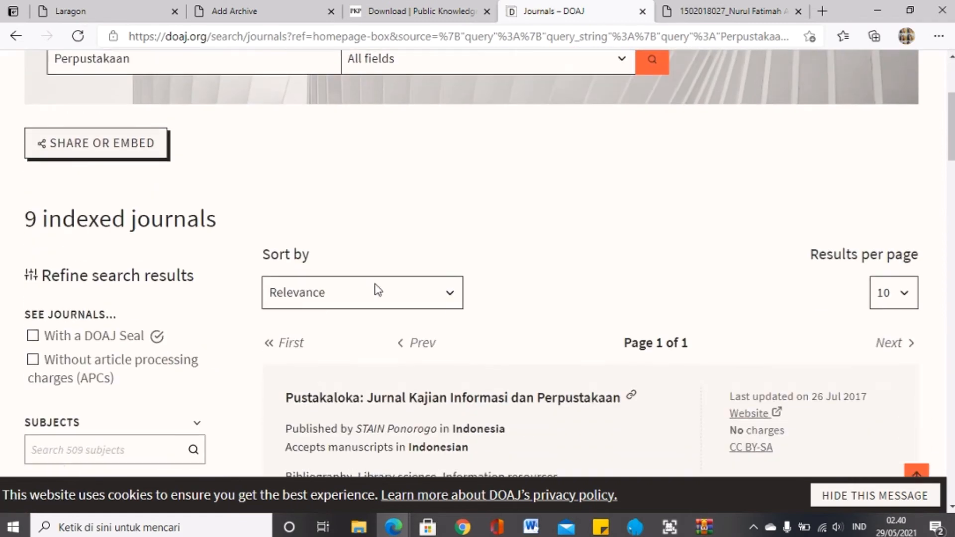
pyautogui.scroll(-5, 377, 289)
pyautogui.scroll(-7, 377, 290)
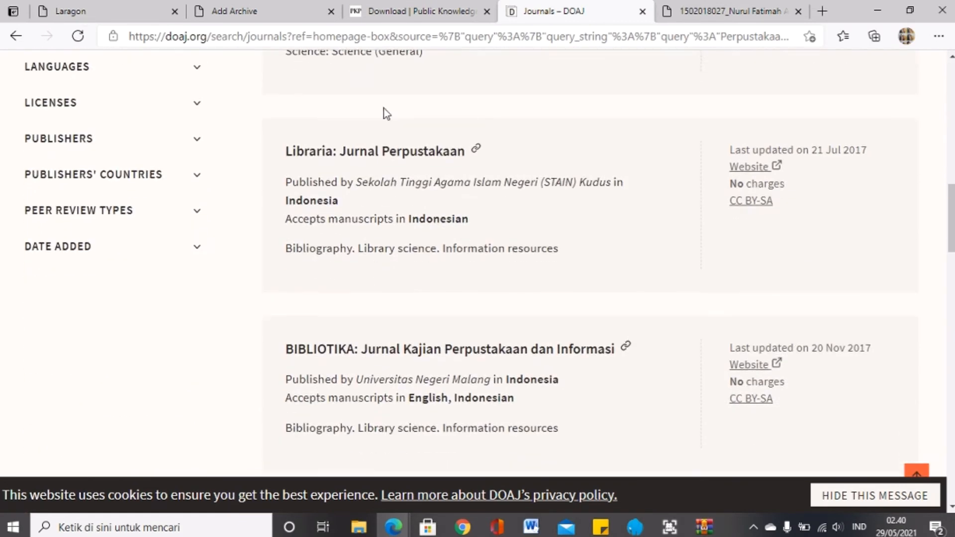
pyautogui.scroll(-2, 402, 327)
pyautogui.scroll(10, 401, 327)
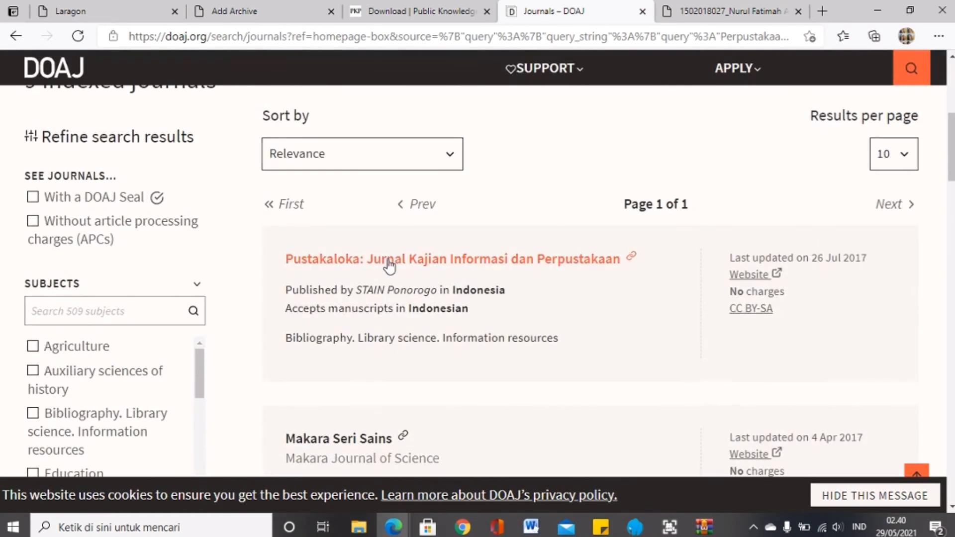
pyautogui.scroll(-7, 394, 301)
pyautogui.scroll(-10, 394, 397)
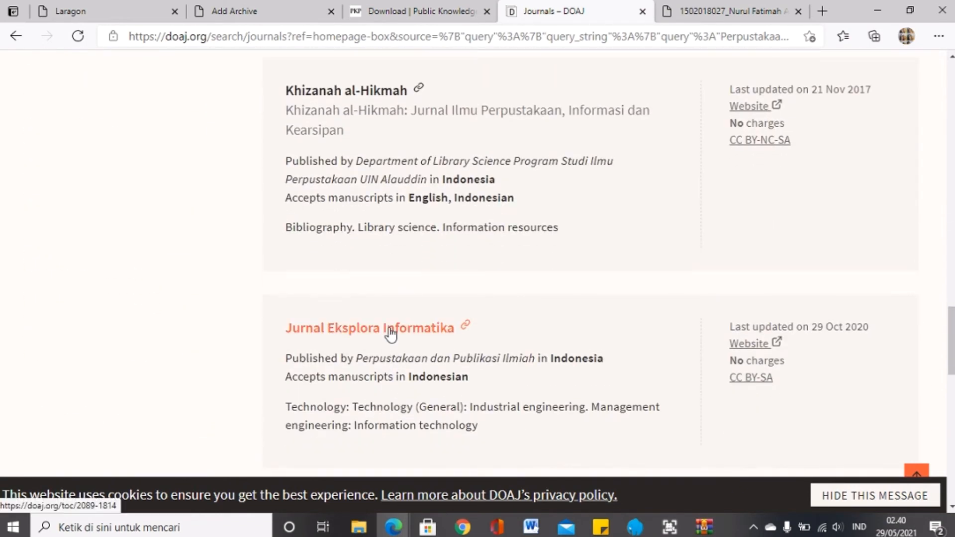
# Step: Open Jurnal Eksplora Informatika's website and append /oai to its address to load the OAI endpoint
pyautogui.click(772, 345)
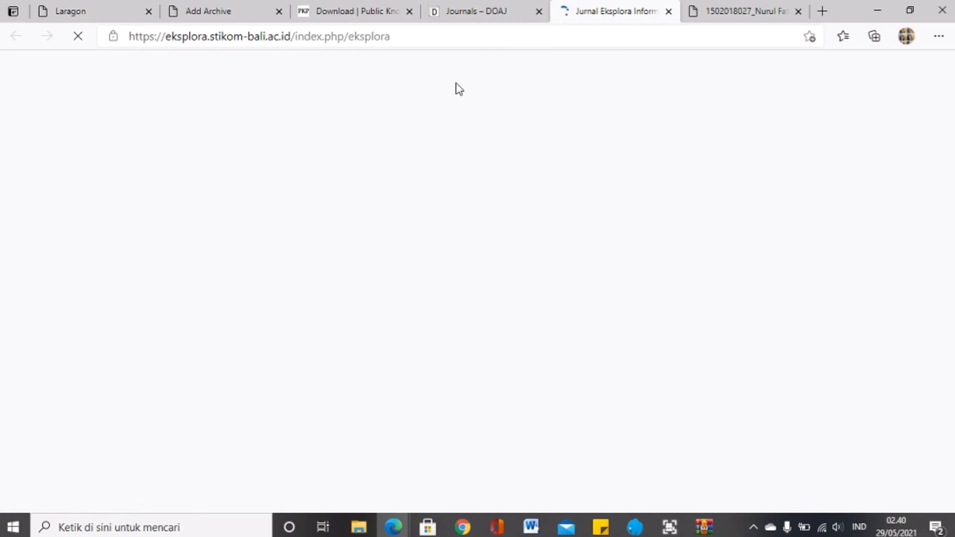
pyautogui.click(470, 33)
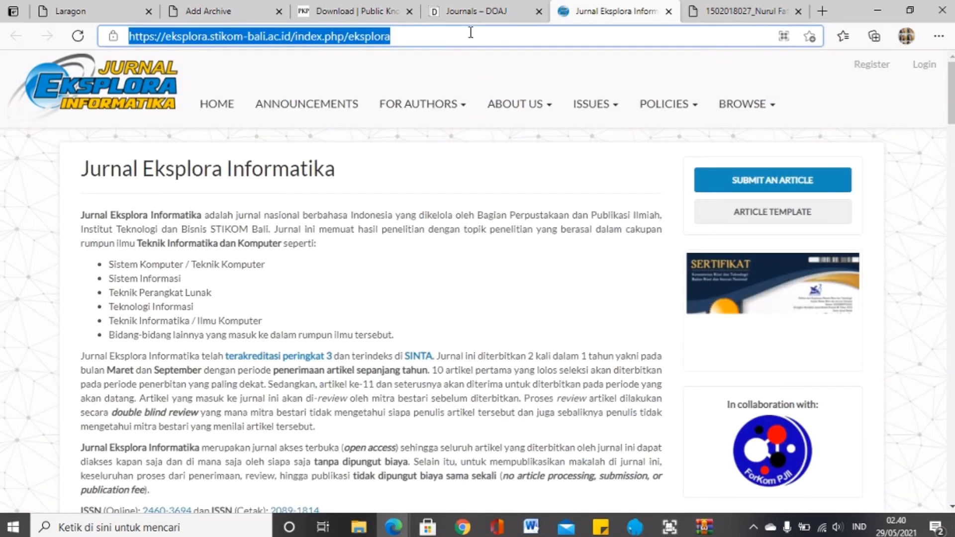
pyautogui.click(470, 33)
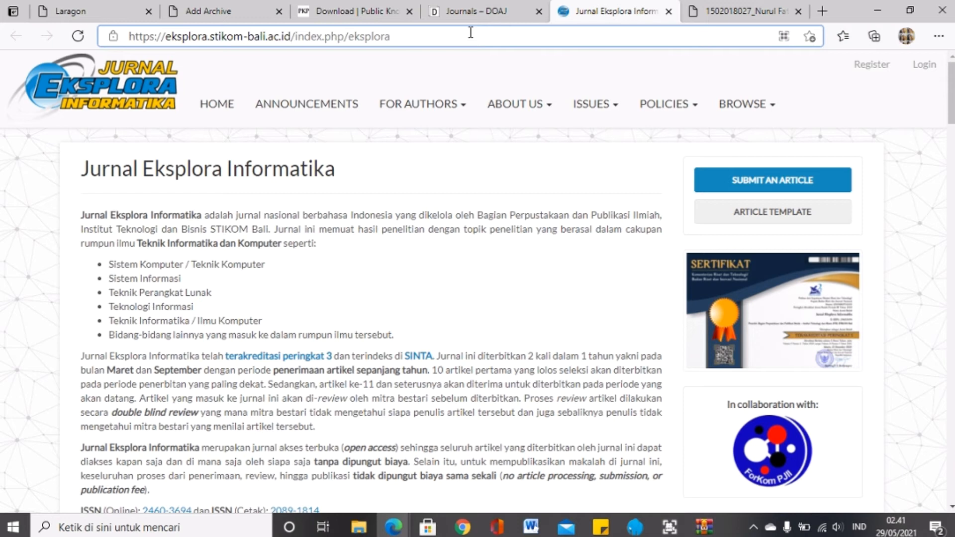
pyautogui.write('/oai')
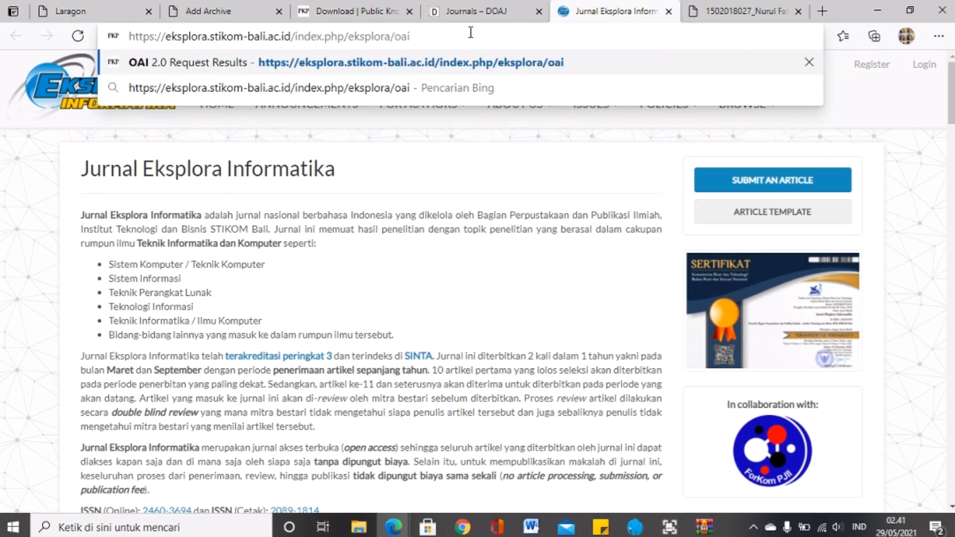
pyautogui.press('Return')
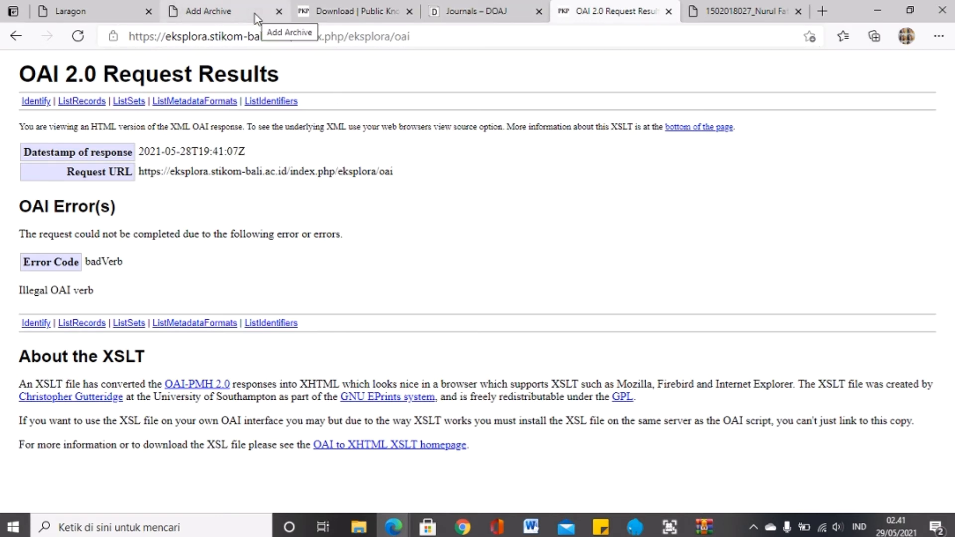
# Step: Copy the journal name from its home page and paste 'Jurnal Eksplora Informatika' as the archive Title
pyautogui.click(179, 6)
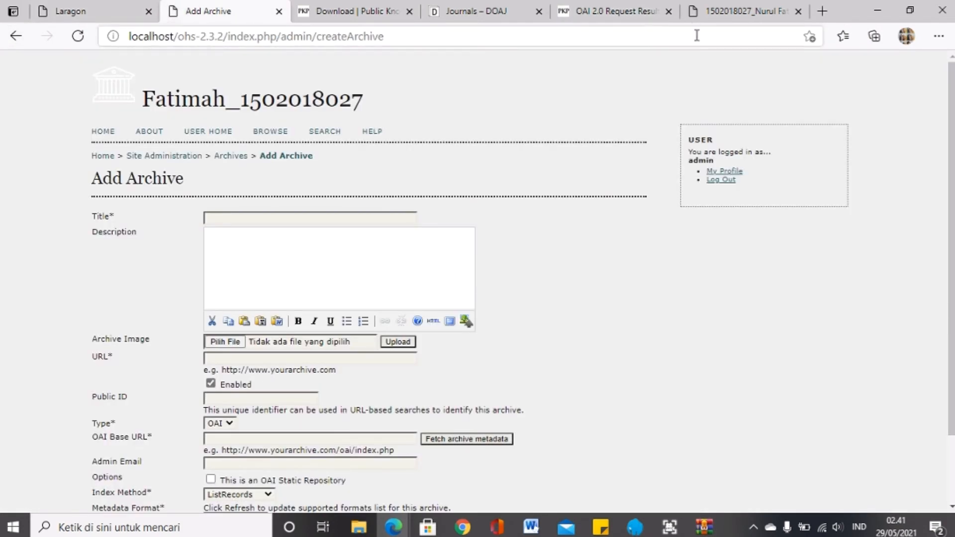
pyautogui.click(604, 2)
pyautogui.click(16, 37)
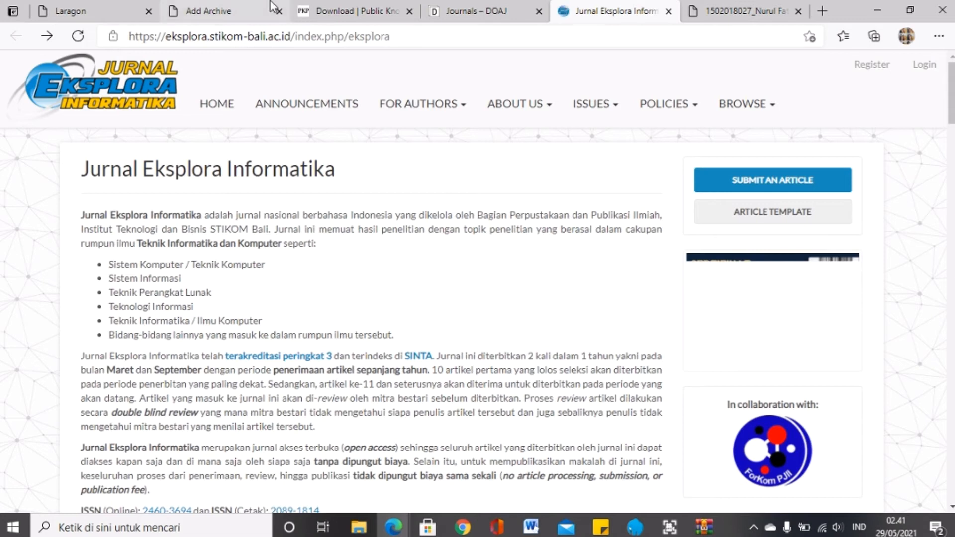
pyautogui.click(219, 11)
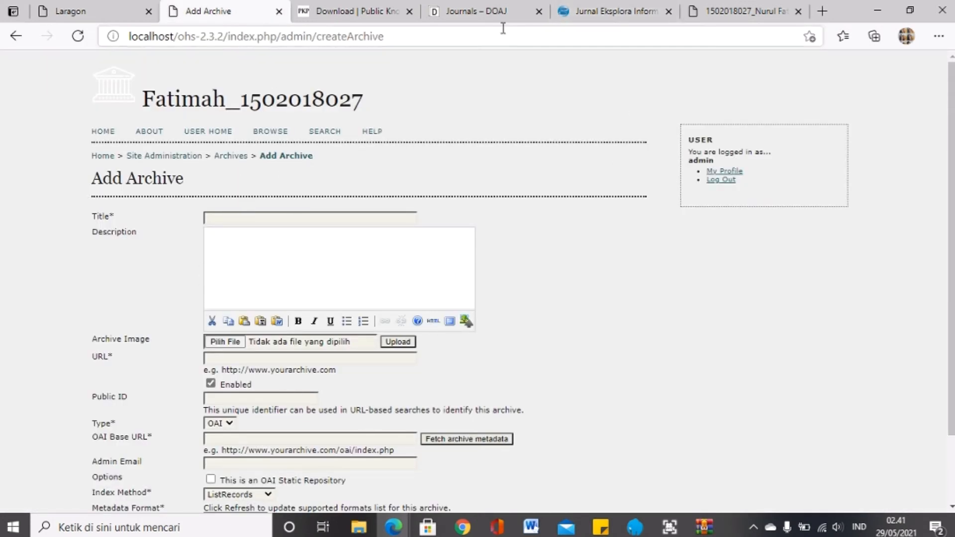
pyautogui.click(614, 11)
pyautogui.moveTo(70, 177); pyautogui.dragTo(361, 194)
pyautogui.press('super+c')
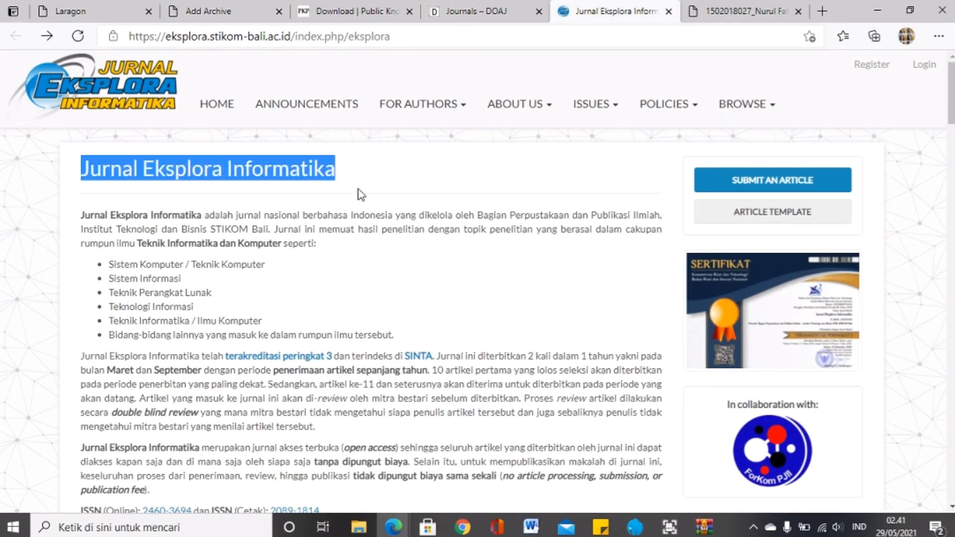
pyautogui.click(253, 7)
pyautogui.click(312, 217)
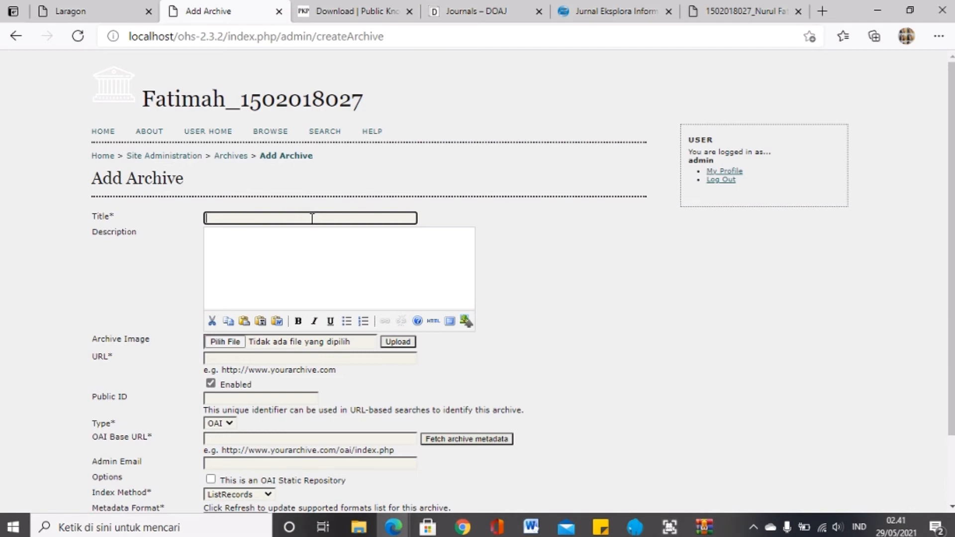
pyautogui.rightClick(312, 218)
pyautogui.click(356, 319)
# Step: Paste the journal's introductory paragraph into the archive Description
pyautogui.click(323, 258)
pyautogui.click(615, 11)
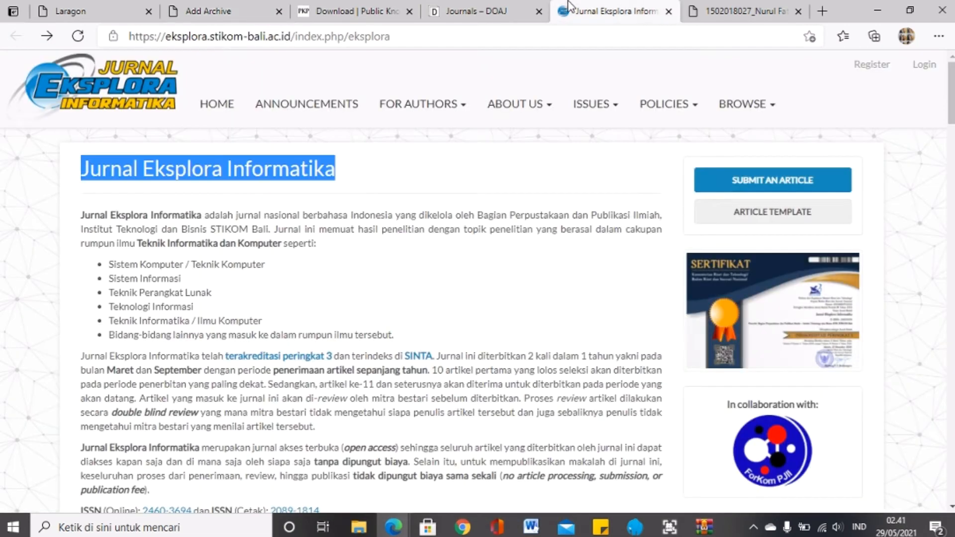
pyautogui.click(172, 9)
pyautogui.click(612, 10)
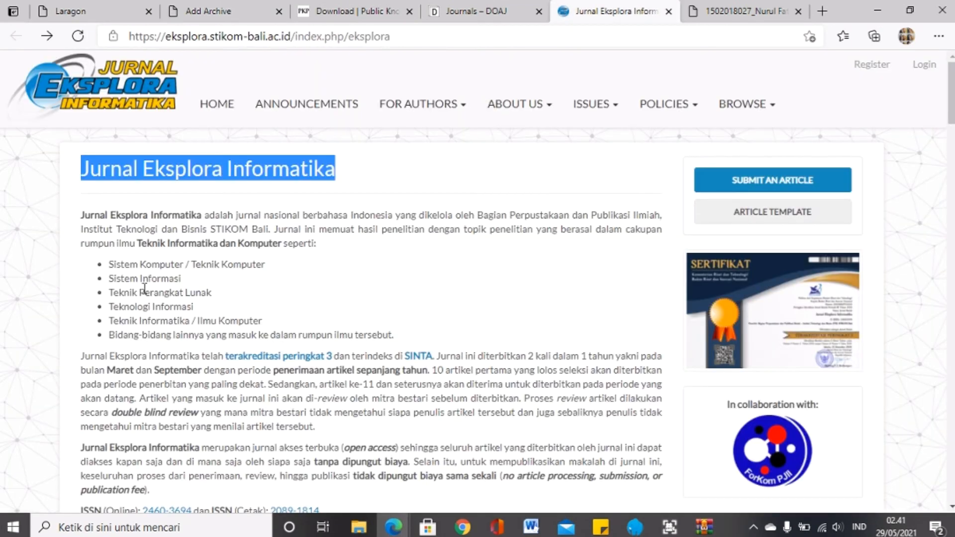
pyautogui.moveTo(81, 211); pyautogui.dragTo(280, 246)
pyautogui.hotkey('ctrl', 'c')
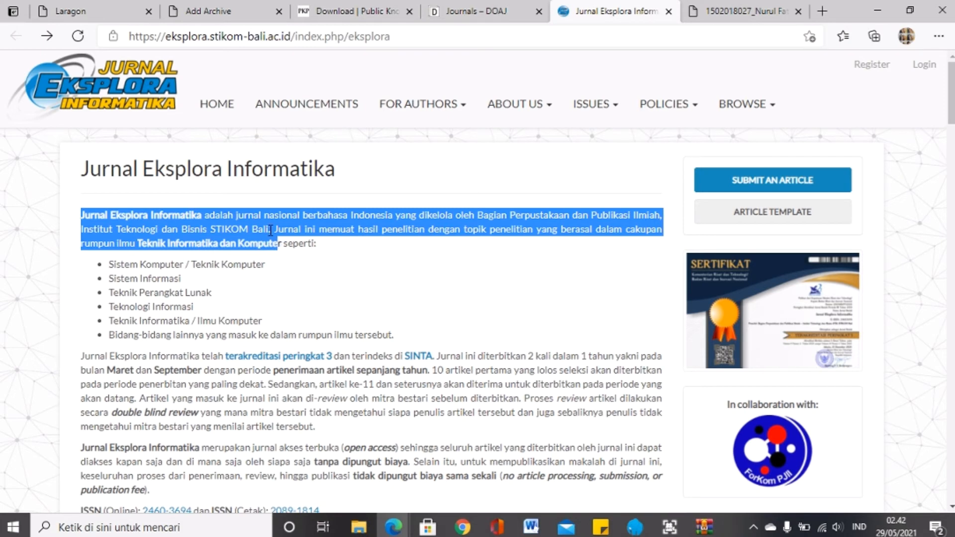
pyautogui.click(239, 10)
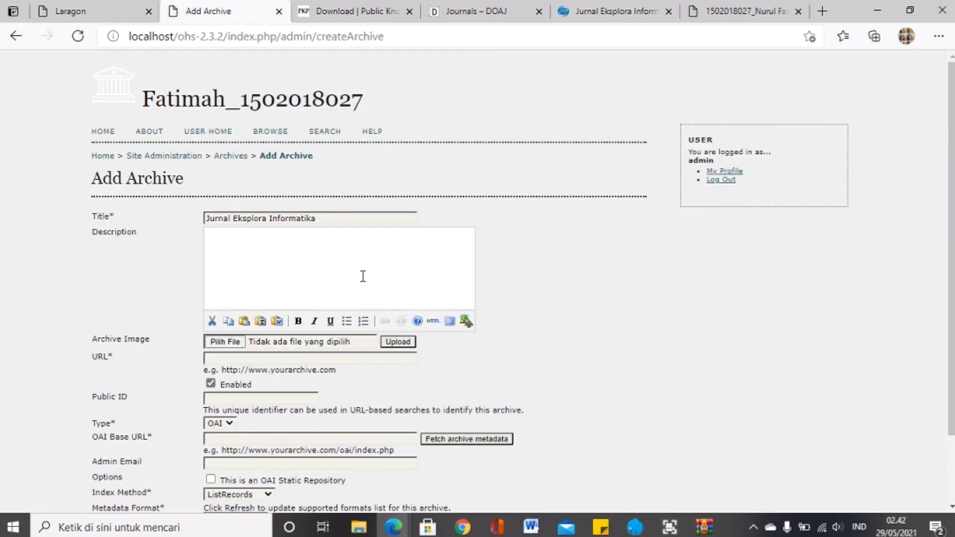
pyautogui.hotkey('ctrl', 'v')
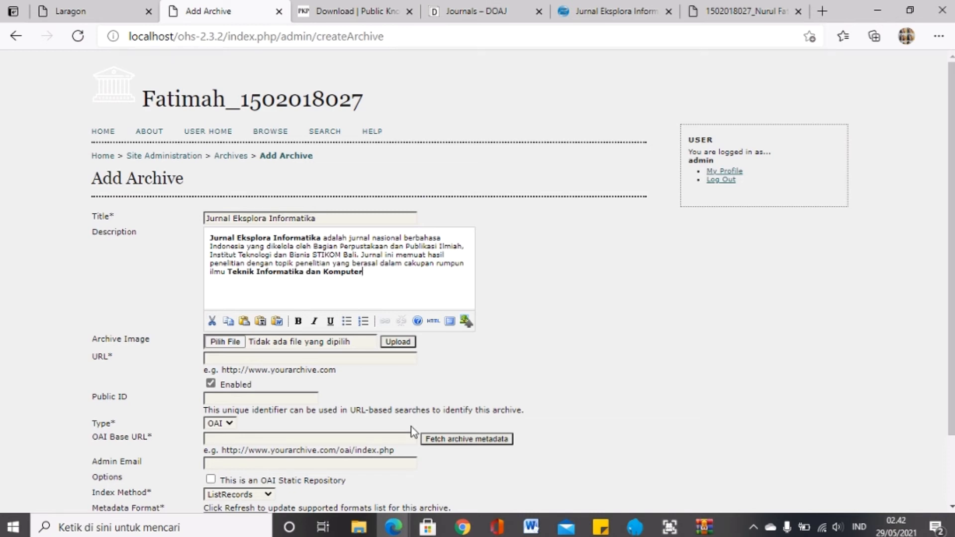
pyautogui.scroll(-3, 338, 493)
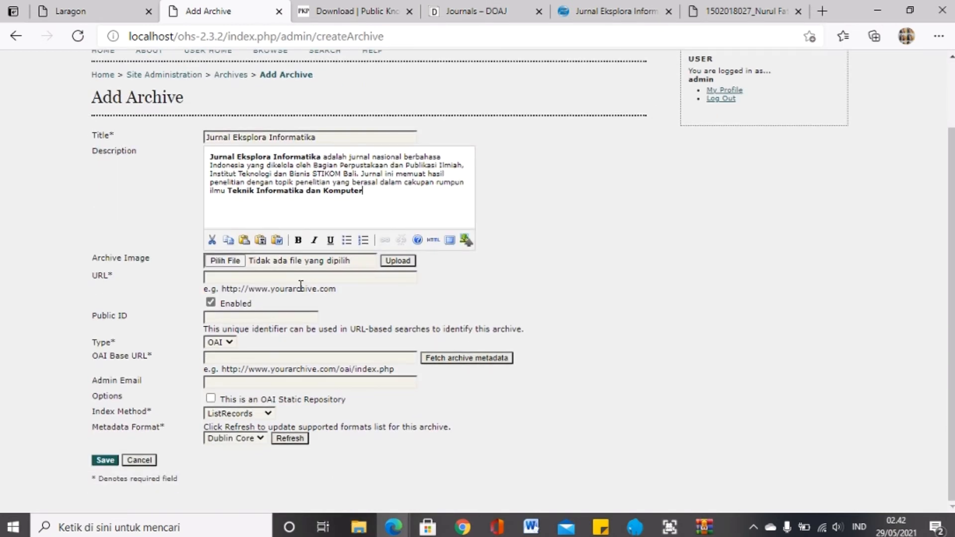
pyautogui.click(302, 277)
pyautogui.click(582, 7)
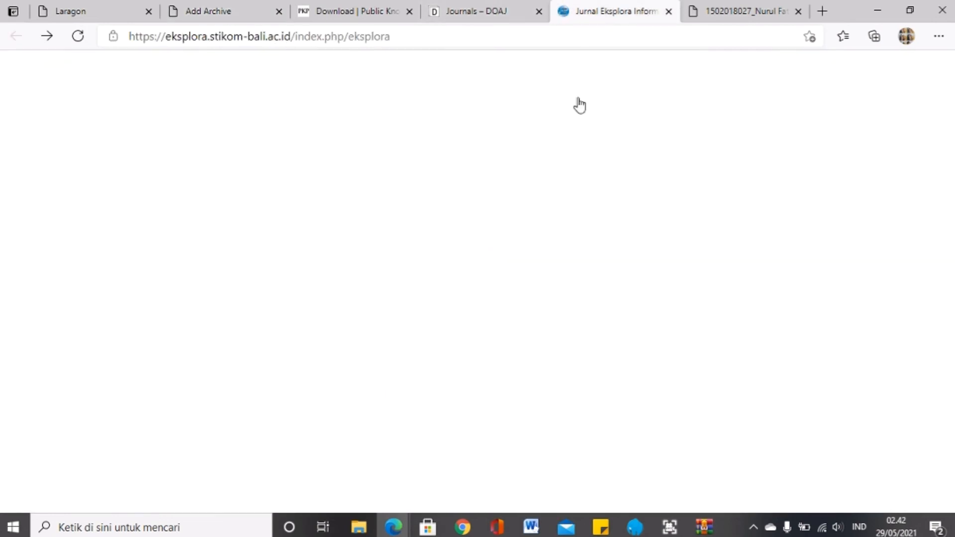
pyautogui.scroll(-15, 571, 256)
pyautogui.scroll(15, 571, 255)
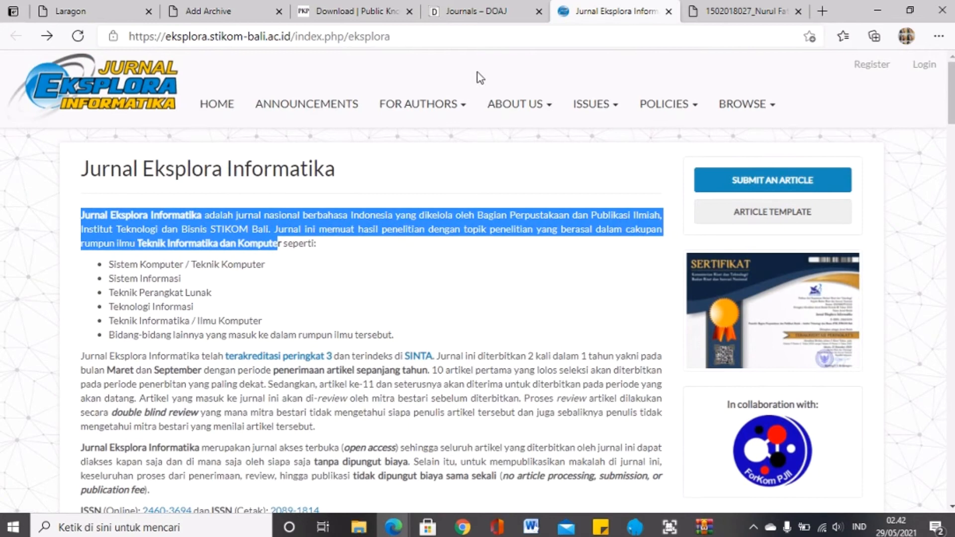
pyautogui.click(460, 37)
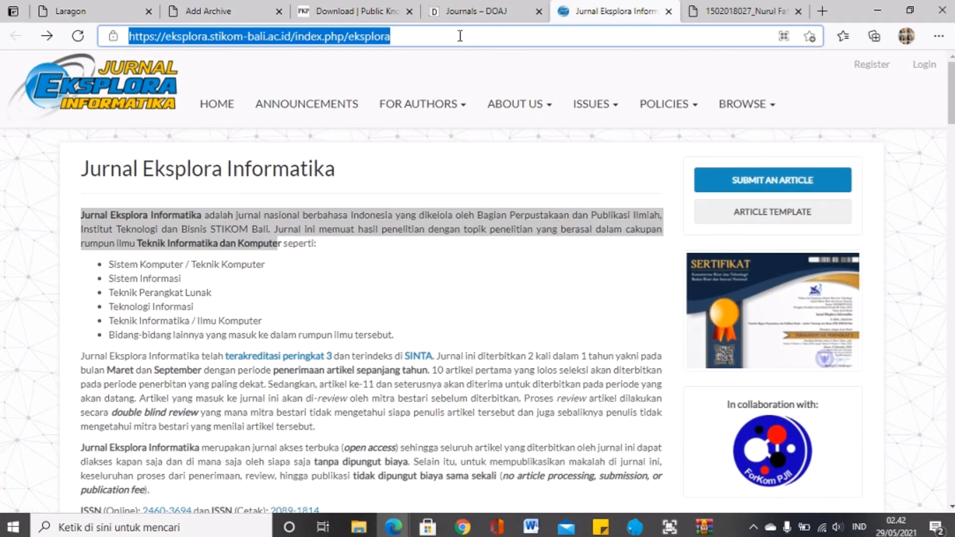
pyautogui.click(240, 11)
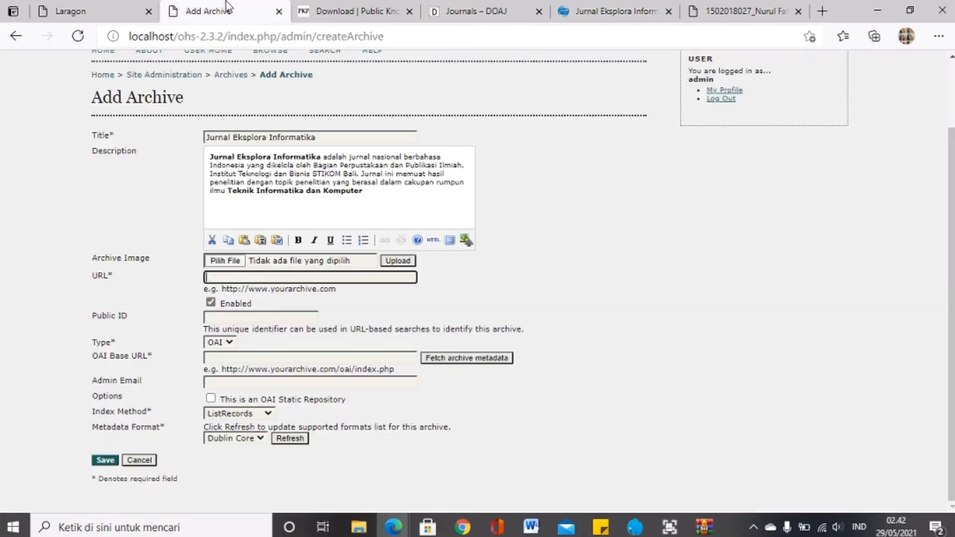
pyautogui.click(326, 277)
pyautogui.hotkey('ctrl', 'v')
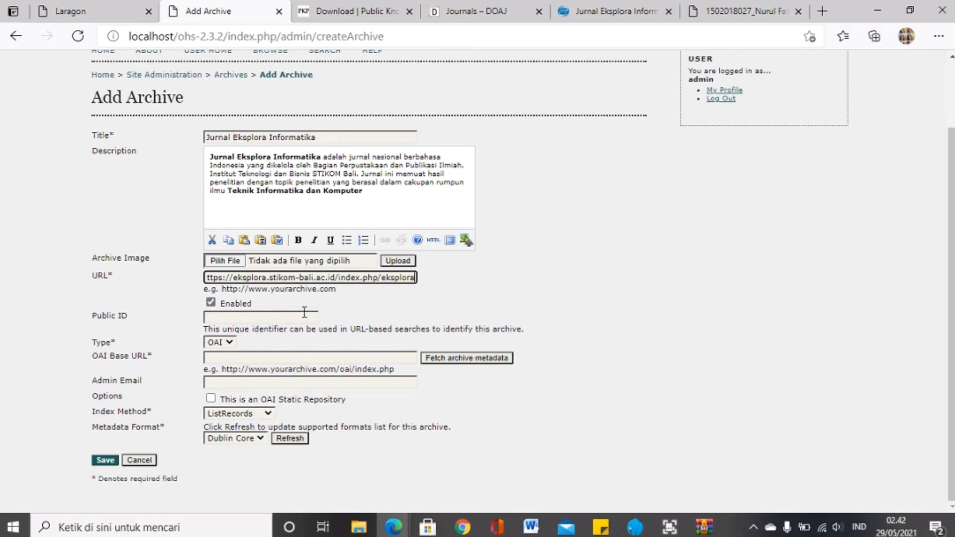
pyautogui.click(224, 344)
pyautogui.click(221, 357)
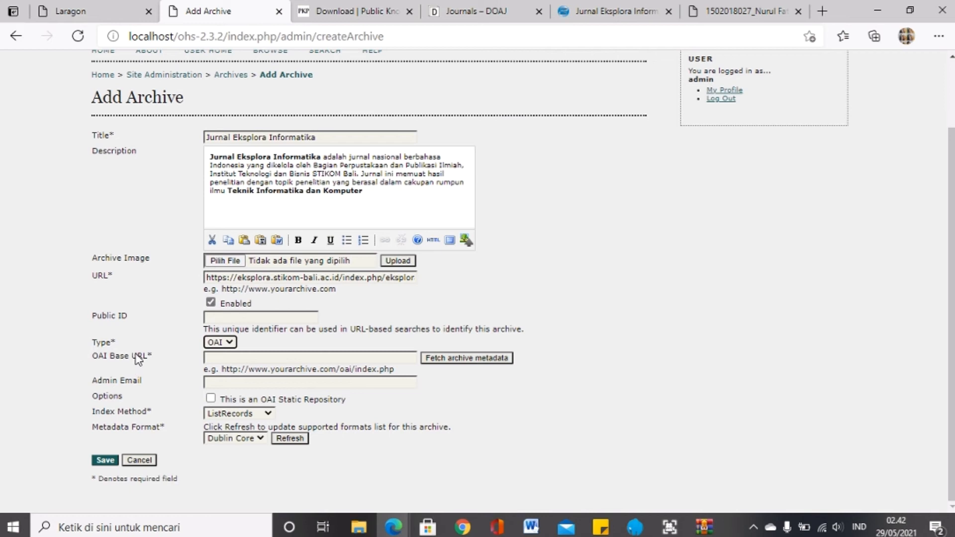
# Step: Load the journal's /oai endpoint address and copy it
pyautogui.click(223, 359)
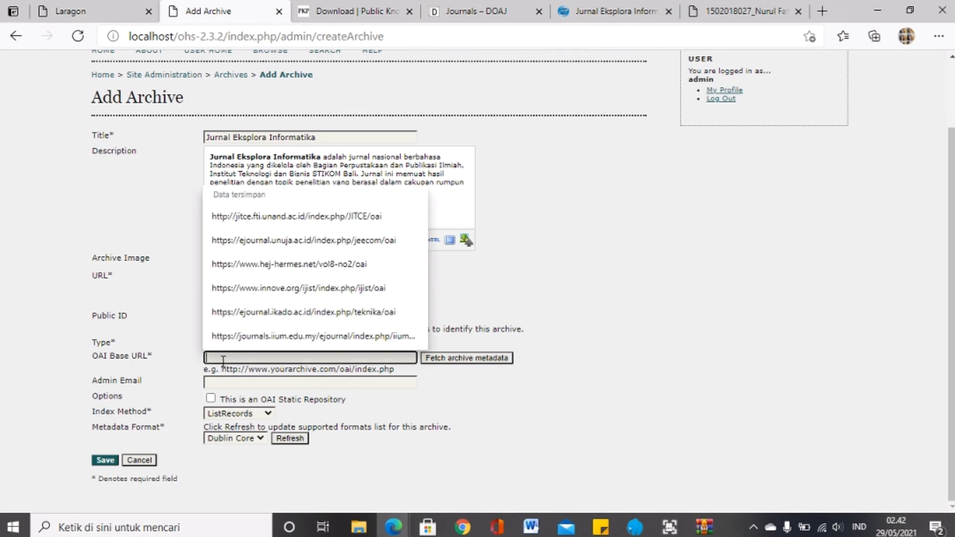
pyautogui.moveTo(568, 8); pyautogui.dragTo(567, 18)
pyautogui.moveTo(131, 5); pyautogui.dragTo(408, 3)
pyautogui.click(432, 36)
pyautogui.click(432, 36)
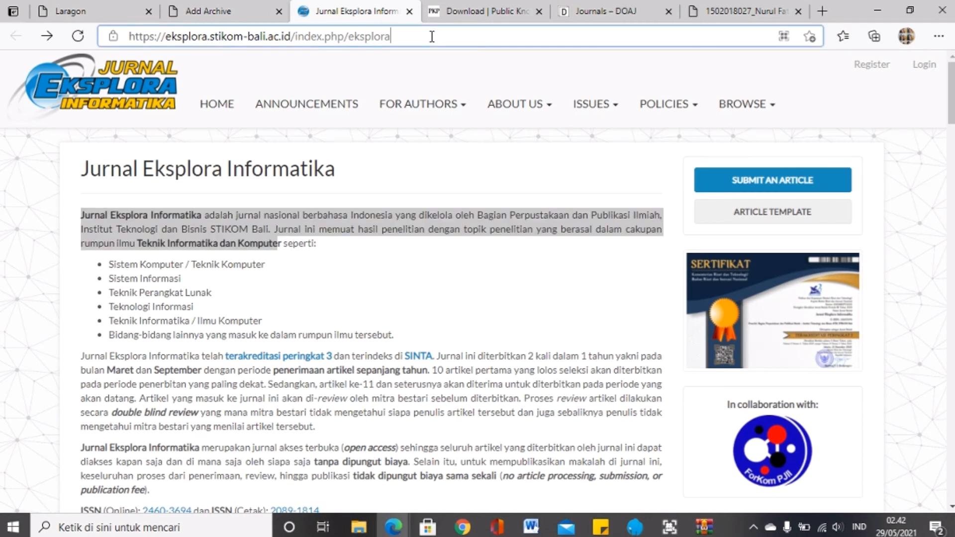
pyautogui.write('/oau')
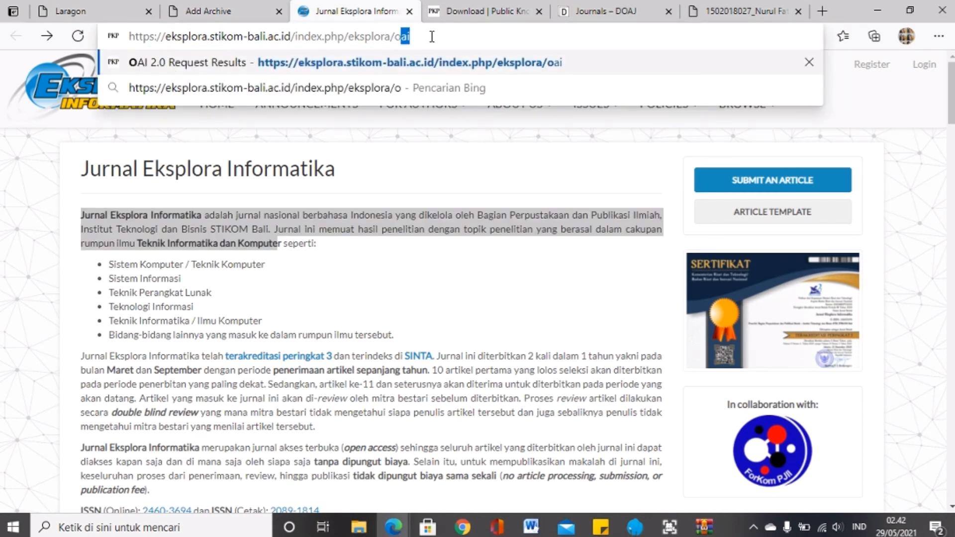
pyautogui.press('BackSpace')
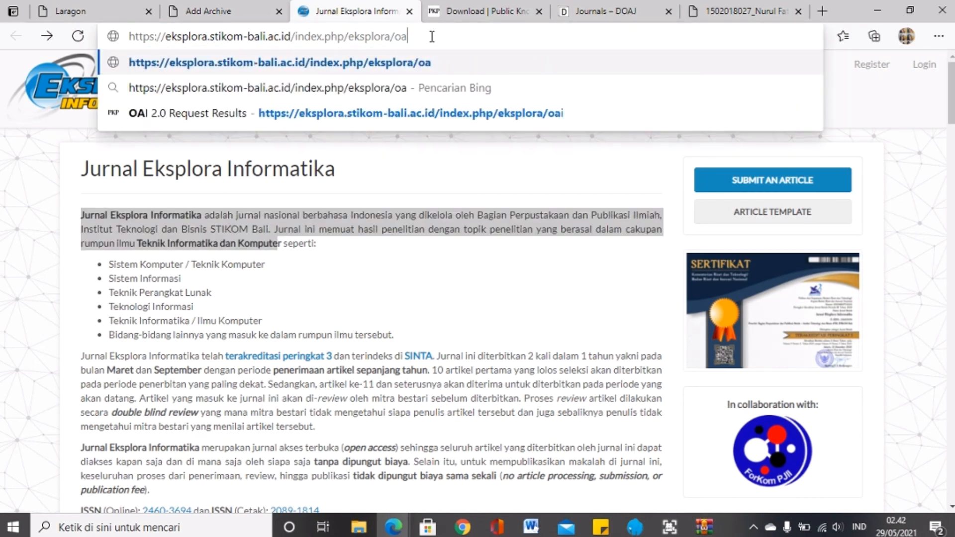
pyautogui.write('i')
pyautogui.press('Return')
pyautogui.click(432, 36)
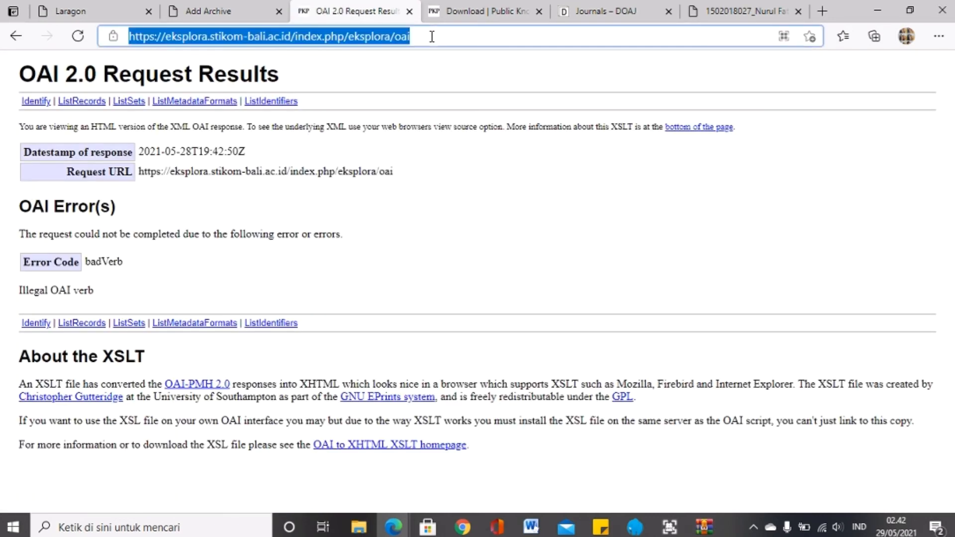
pyautogui.rightClick(398, 37)
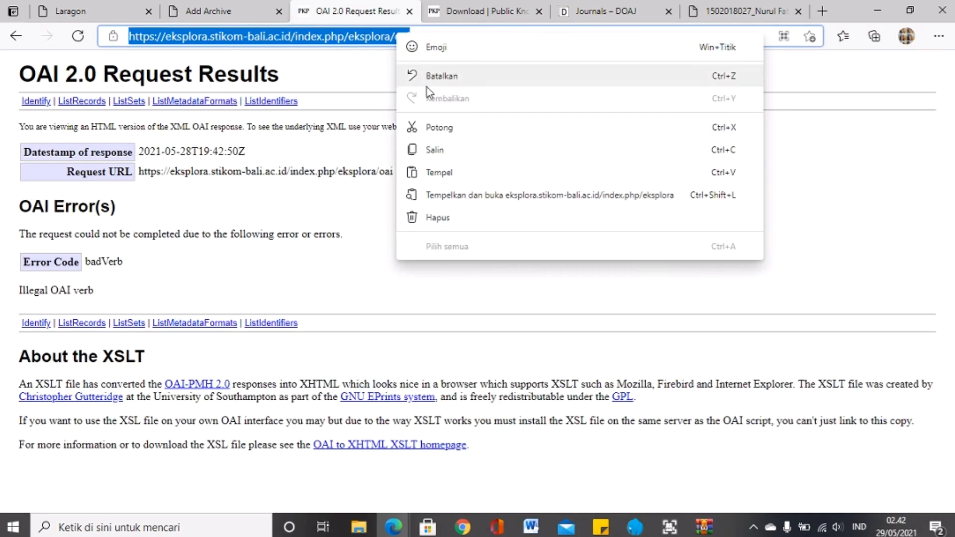
pyautogui.click(434, 149)
# Step: Paste the /oai address as the OAI Base URL, keeping Dublin Core as metadata format
pyautogui.click(286, 12)
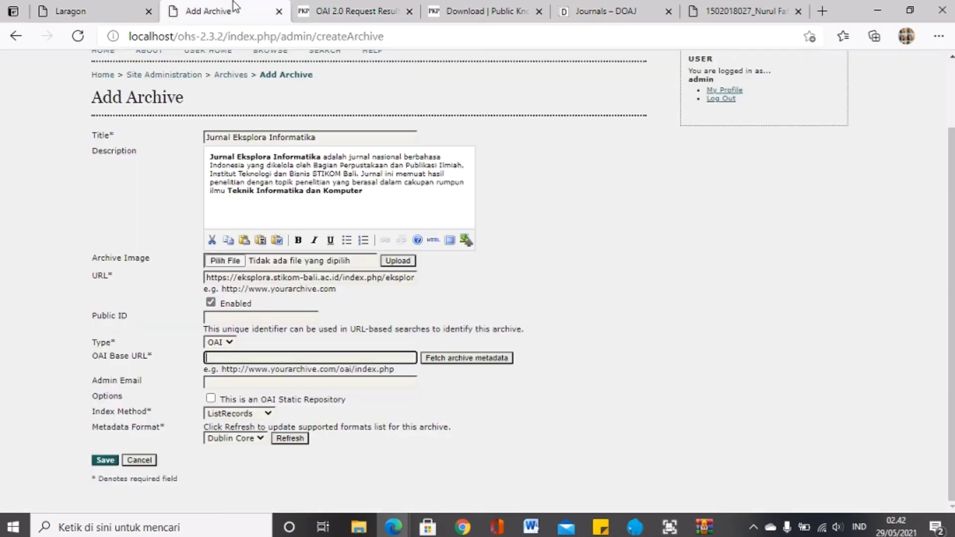
pyautogui.rightClick(330, 358)
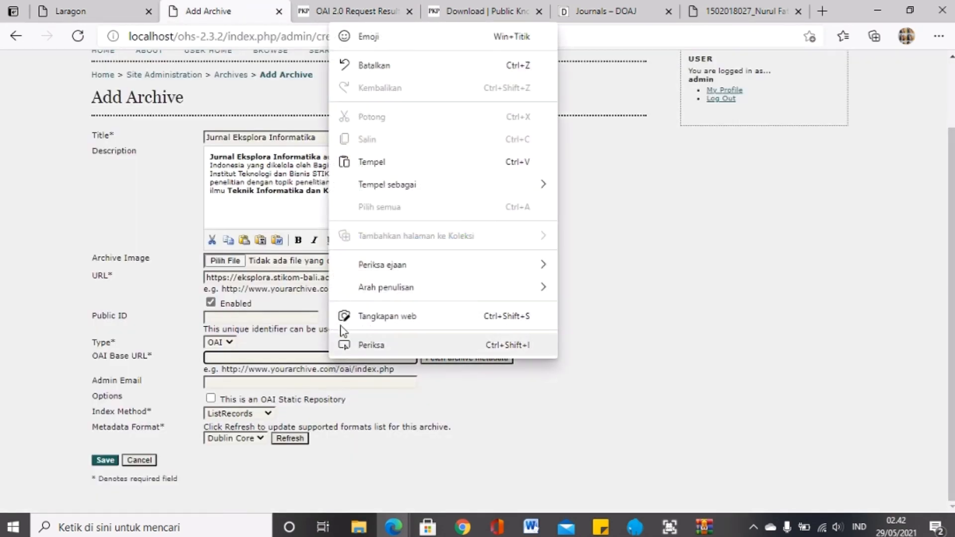
pyautogui.click(380, 156)
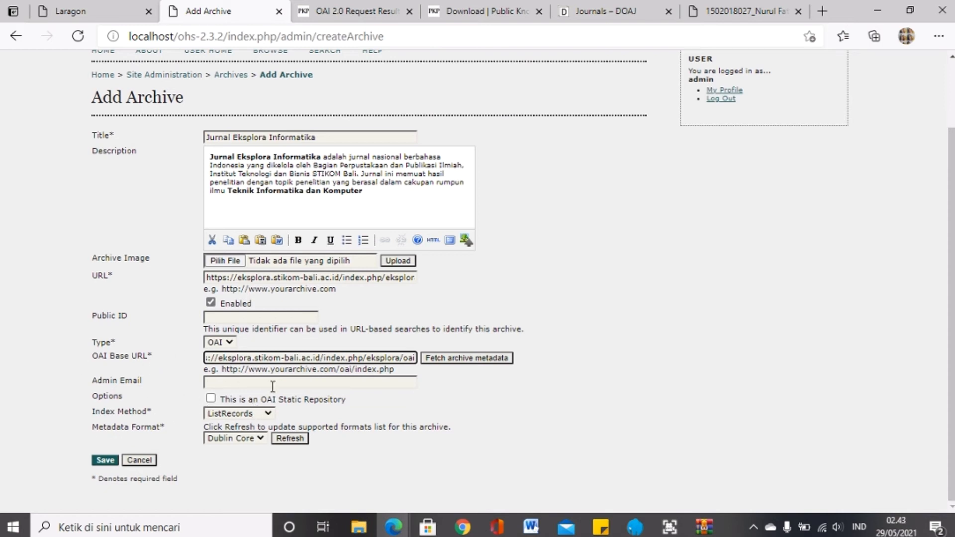
pyautogui.click(232, 440)
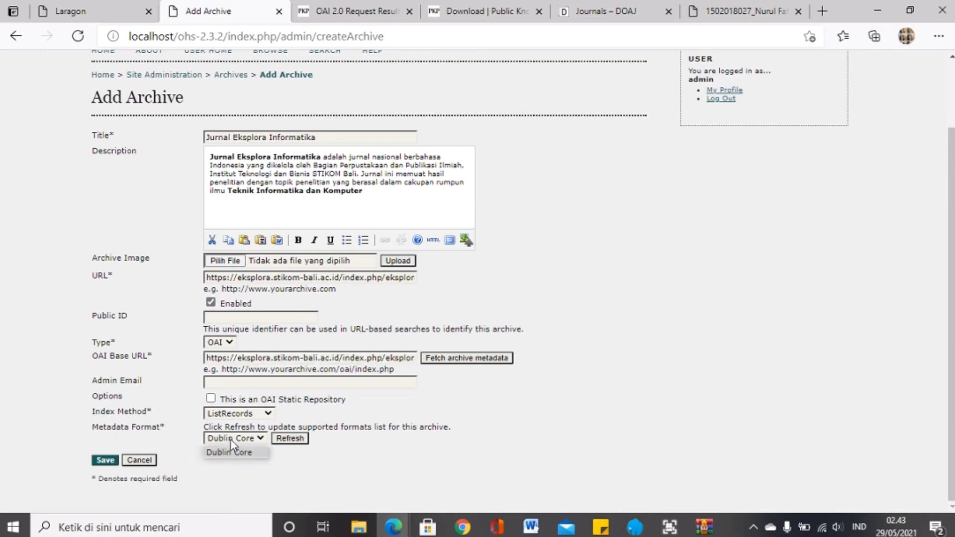
pyautogui.click(636, 338)
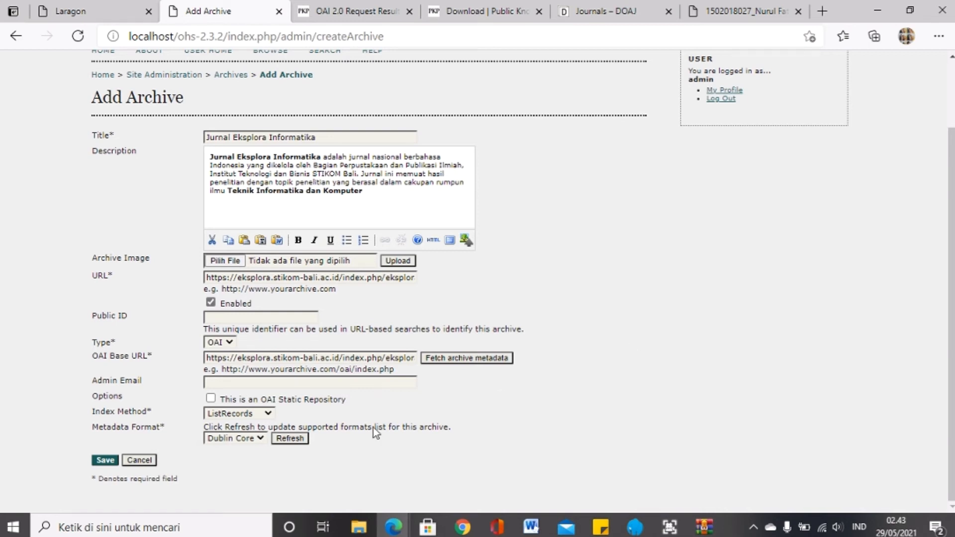
pyautogui.scroll(2, 353, 321)
pyautogui.scroll(-2, 353, 320)
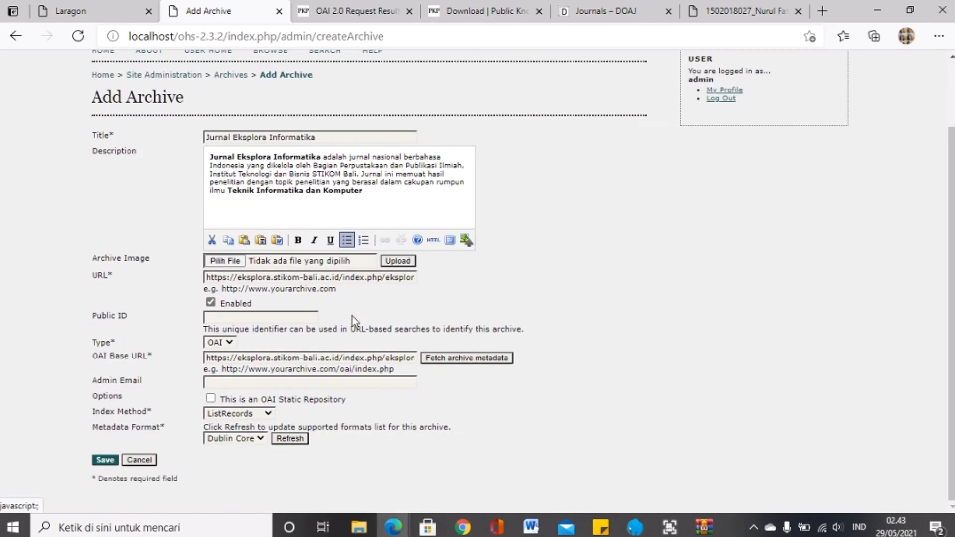
# Step: Save the Jurnal Eksplora Informatika archive and open its Manage Archive page, which shows 0 records
pyautogui.click(101, 461)
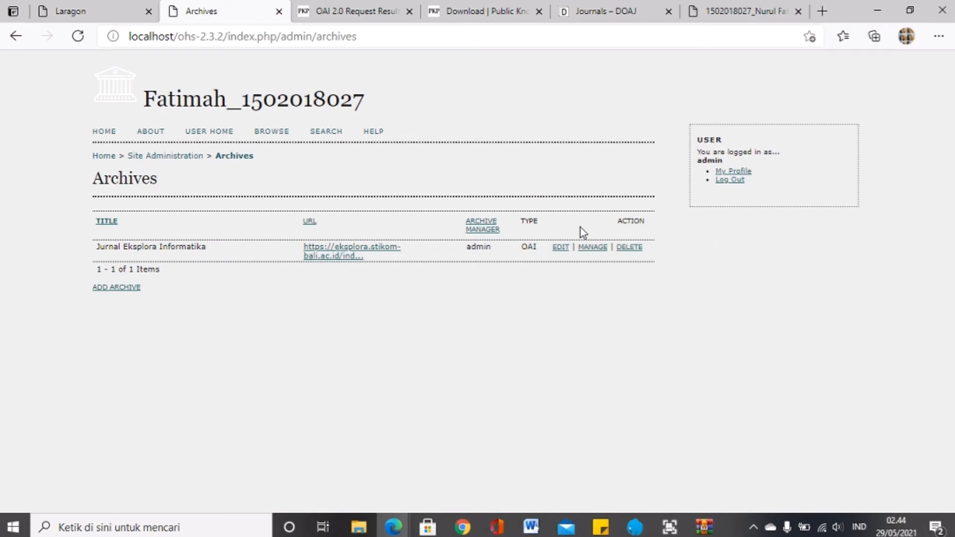
pyautogui.click(589, 248)
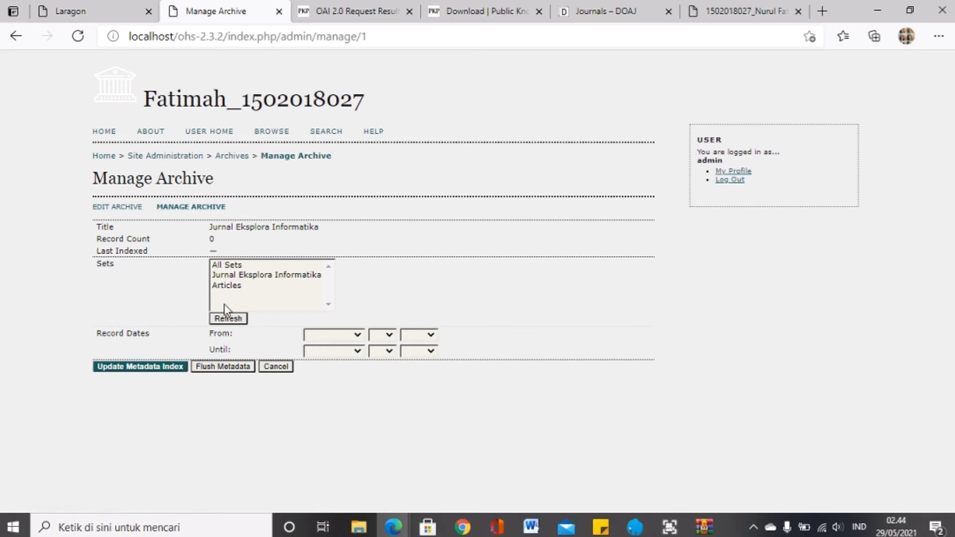
# Step: Update the archive's metadata index, harvesting All Sets
pyautogui.click(220, 262)
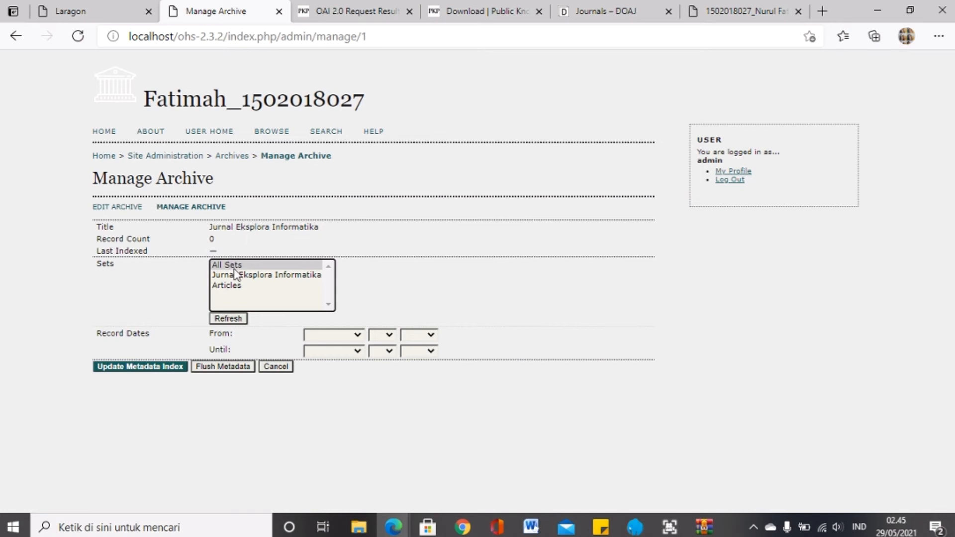
pyautogui.click(156, 368)
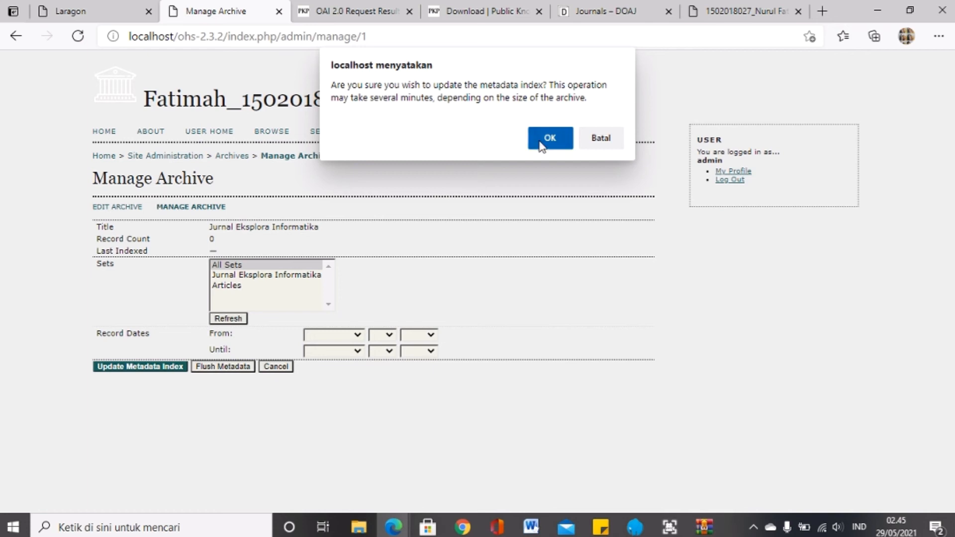
pyautogui.click(541, 145)
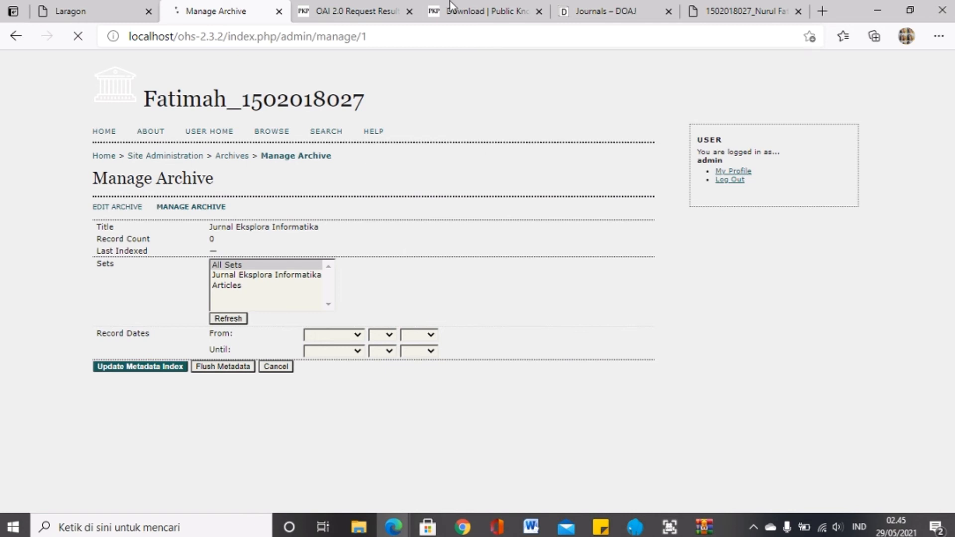
# Step: Check the DOAJ search results and OAI request results tabs against the archive management page
pyautogui.click(592, 6)
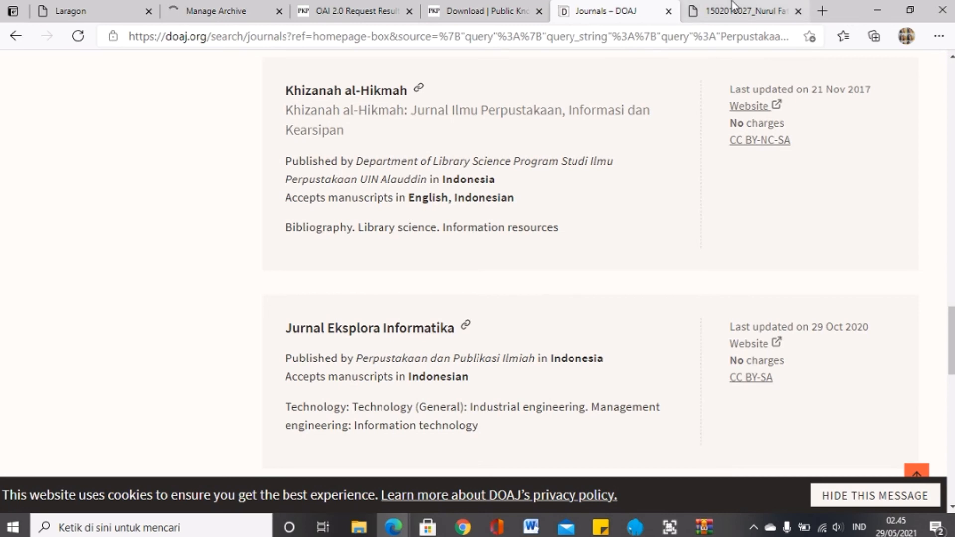
pyautogui.click(229, 10)
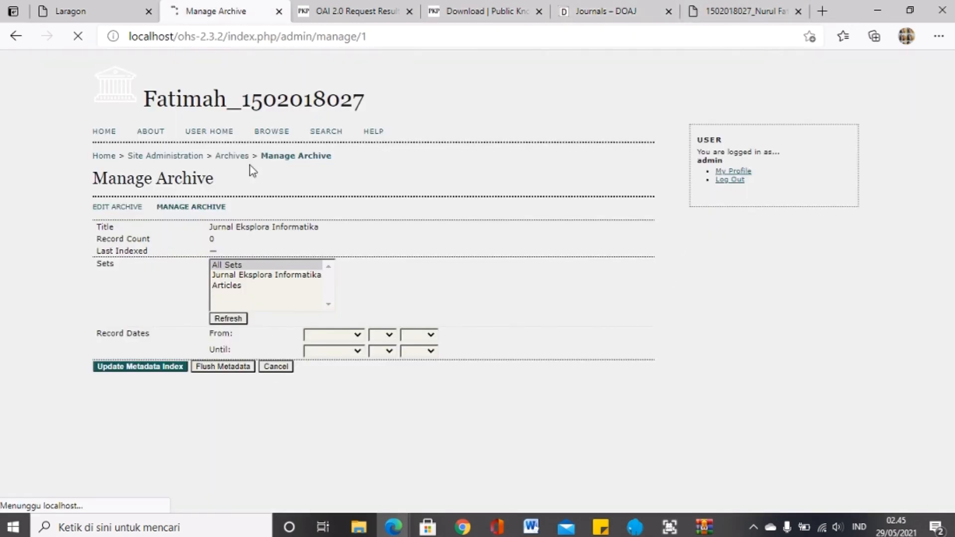
pyautogui.click(338, 11)
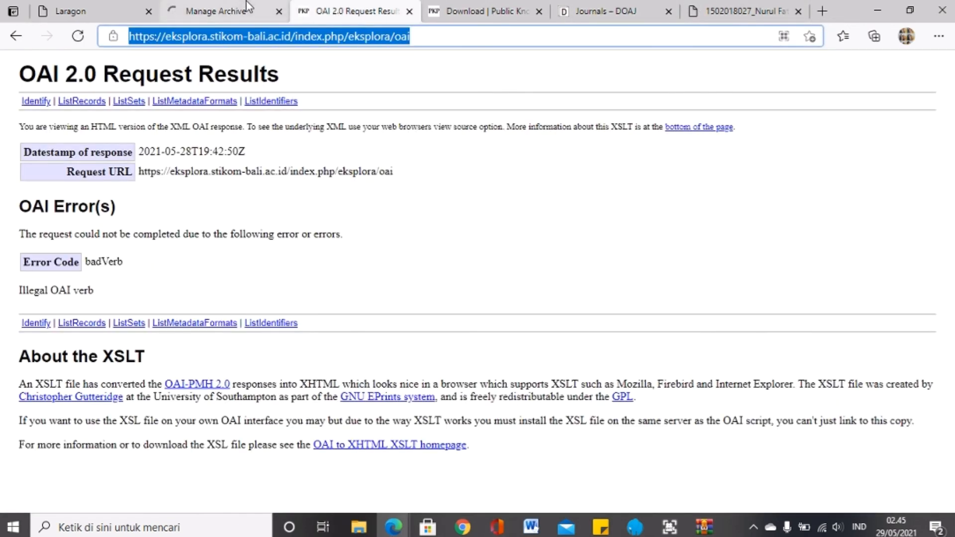
pyautogui.click(246, 3)
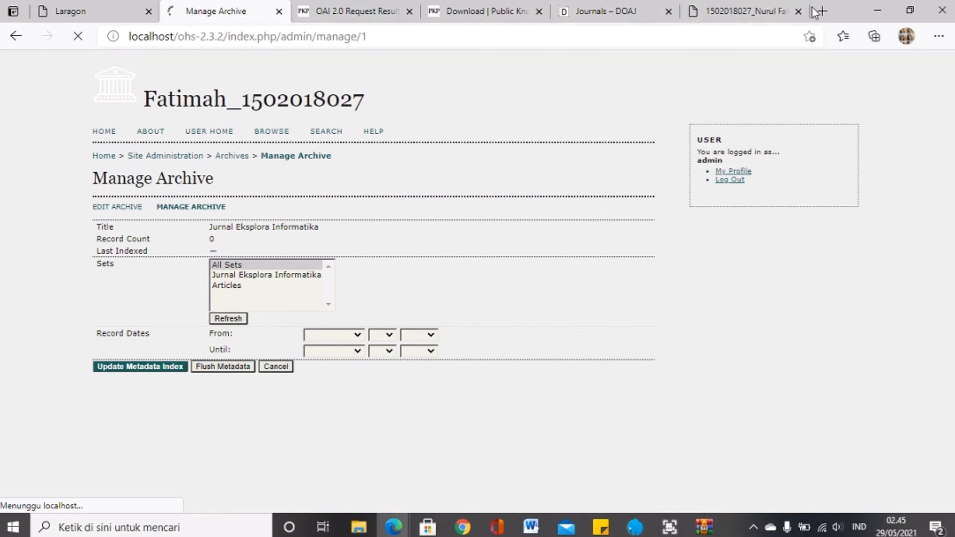
# Step: Open User Home in a new tab and switch to it
pyautogui.rightClick(218, 140)
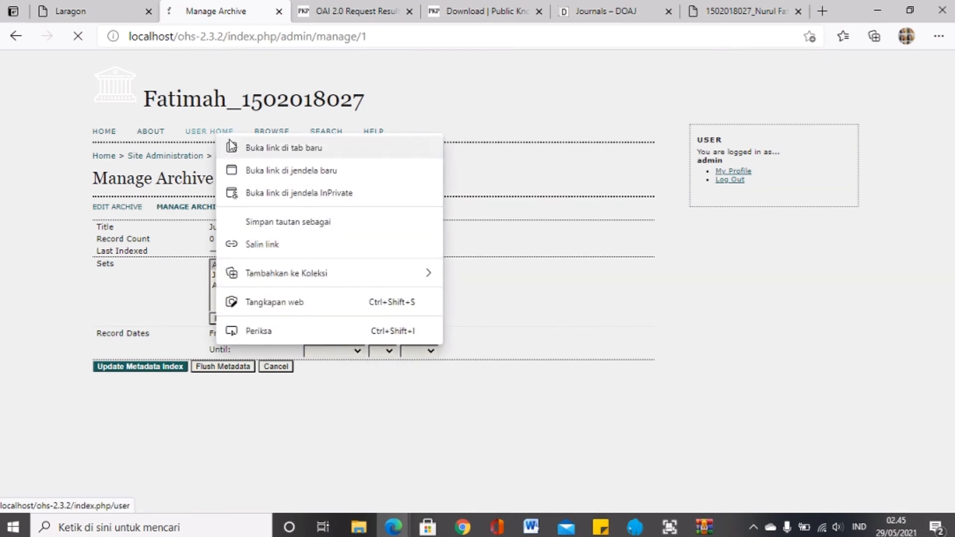
pyautogui.click(234, 147)
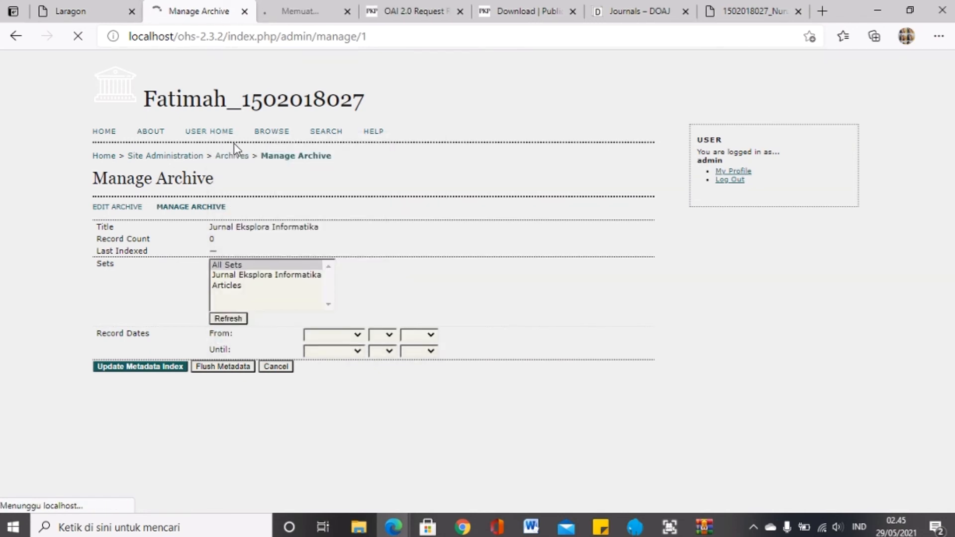
pyautogui.click(300, 5)
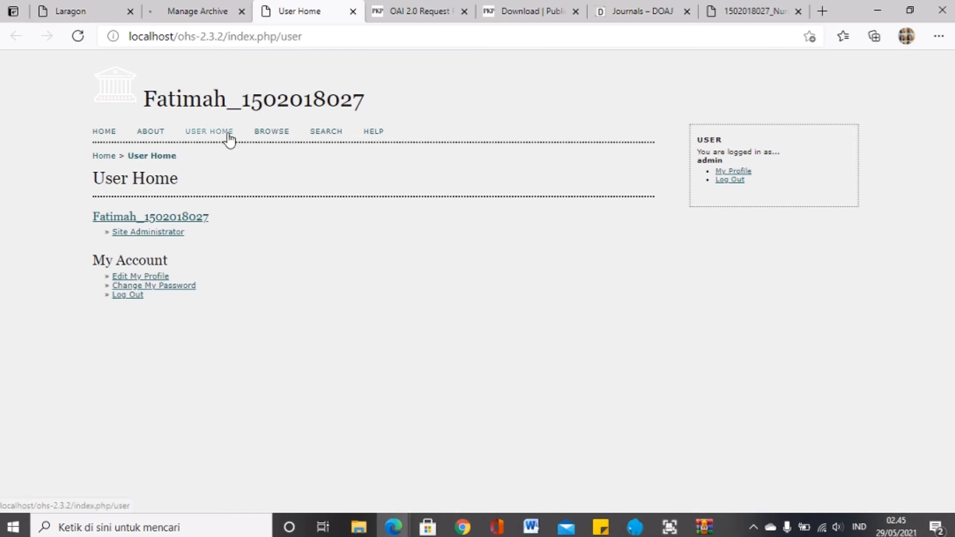
# Step: From Browse, view Jurnal Eksplora Informatika's empty record list, then go back to Browse
pyautogui.click(264, 135)
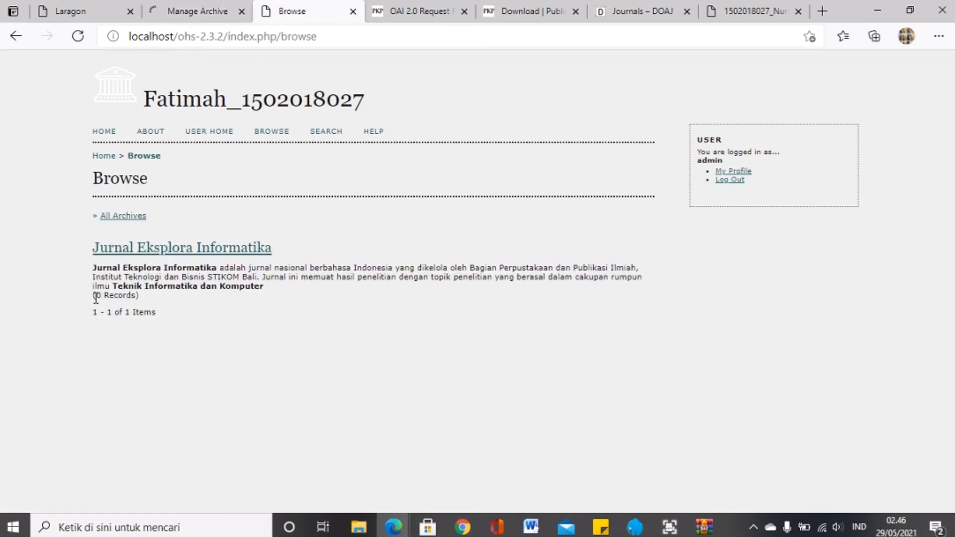
pyautogui.click(120, 254)
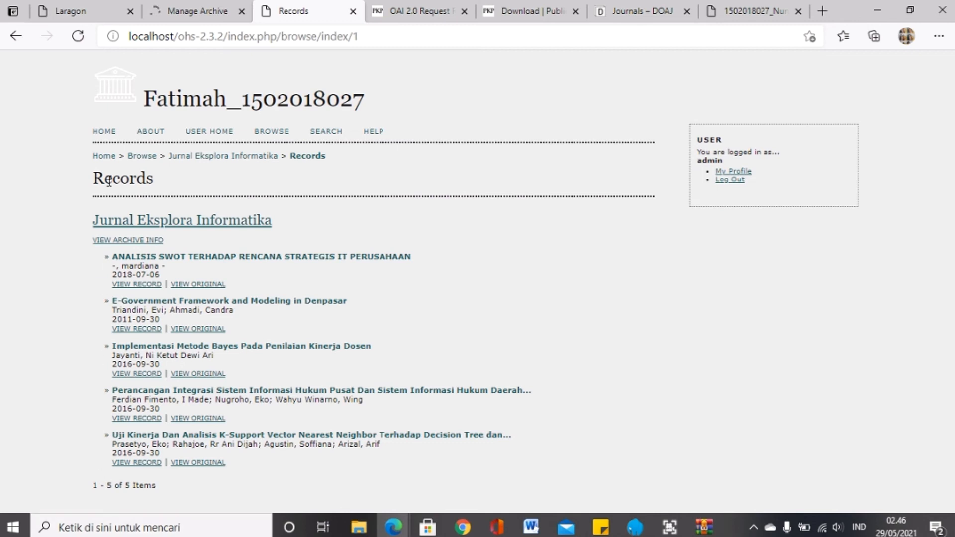
pyautogui.click(15, 37)
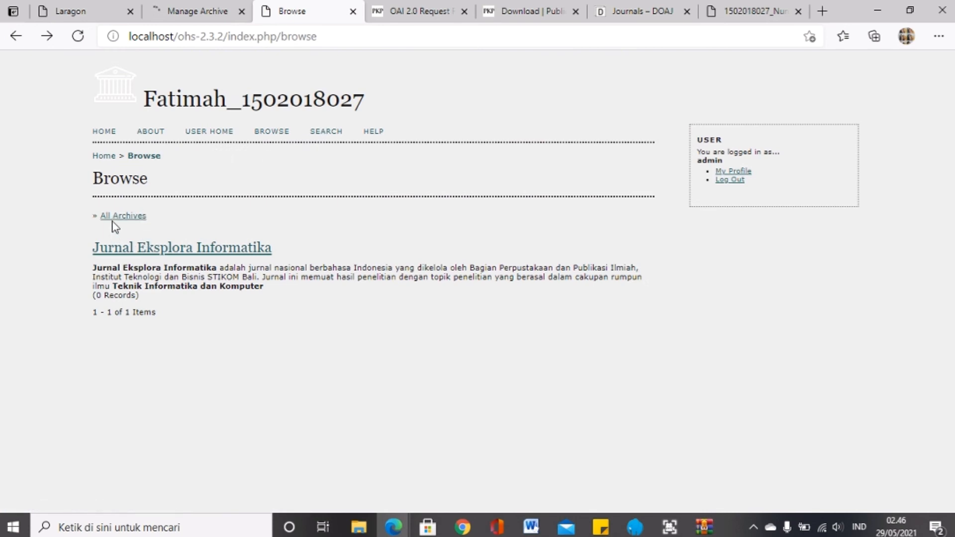
# Step: Add a JEECOM archive via Site Administration, using the suggested OAI base URL
pyautogui.click(225, 134)
pyautogui.click(169, 237)
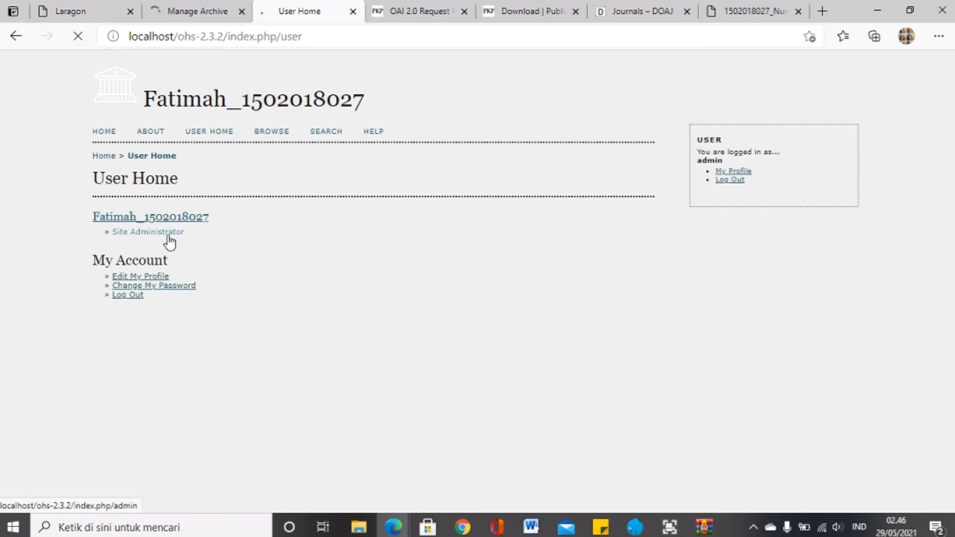
pyautogui.click(135, 335)
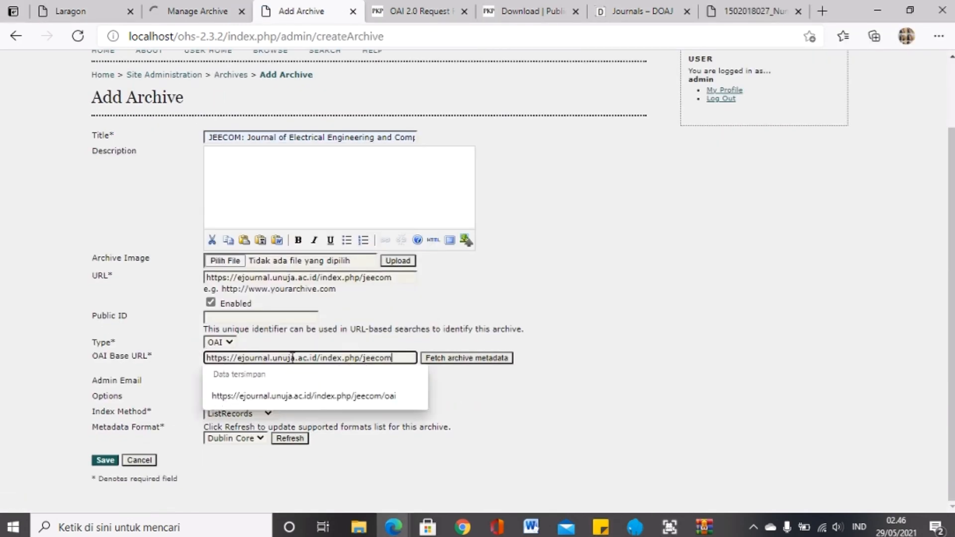
pyautogui.click(303, 396)
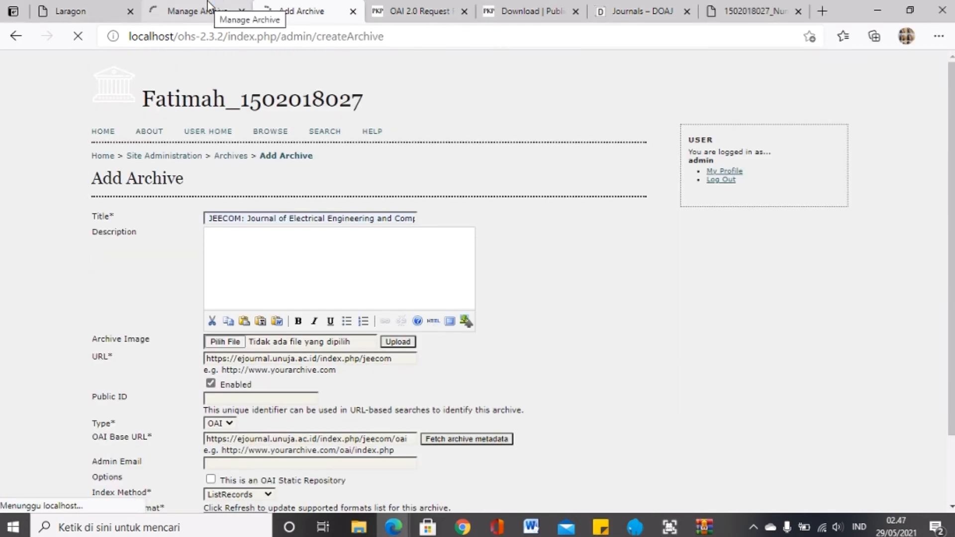
# Step: Fill a new archive form with the IIUM Engineering Journal title and its URL from notes
pyautogui.rightClick(293, 13)
pyautogui.click(338, 82)
pyautogui.click(601, 527)
pyautogui.moveTo(787, 209); pyautogui.dragTo(739, 196)
pyautogui.click(350, 220)
pyautogui.click(278, 256)
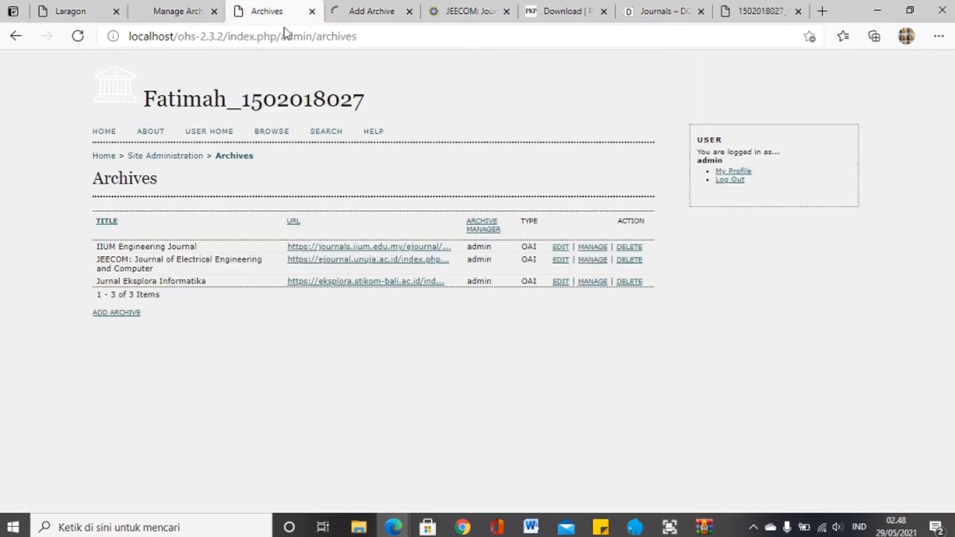
# Step: Review the JEECOM archive, open IIUM's management page, then the Browse listing of all archives
pyautogui.click(561, 261)
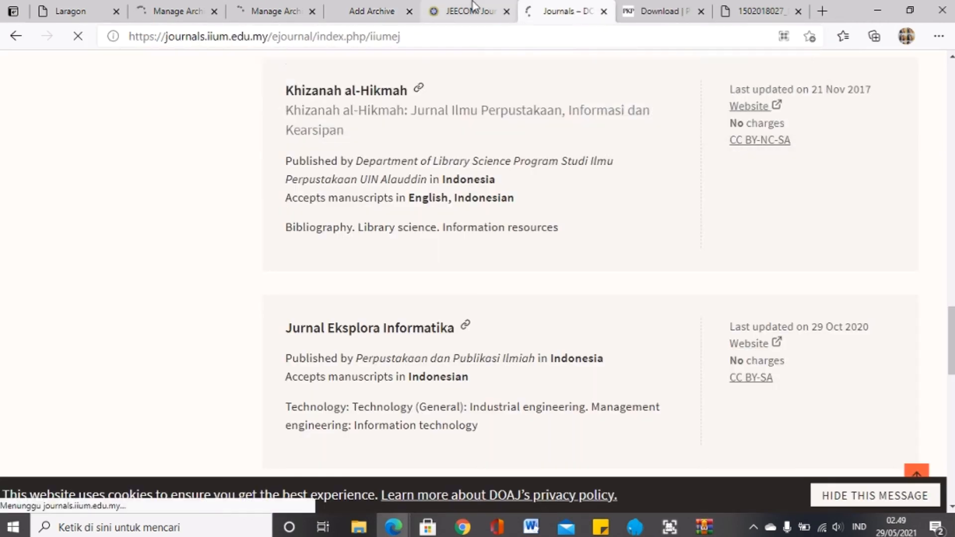
pyautogui.click(593, 248)
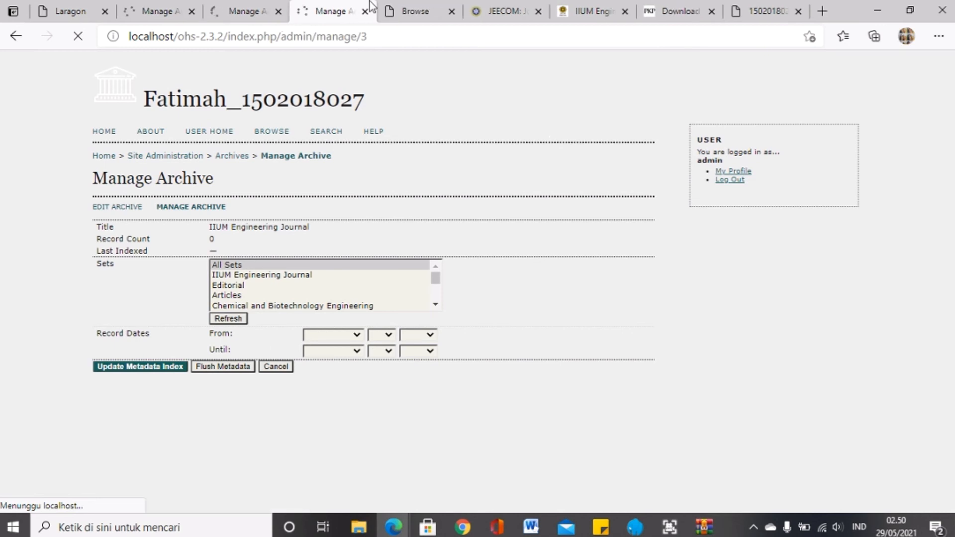
pyautogui.click(407, 11)
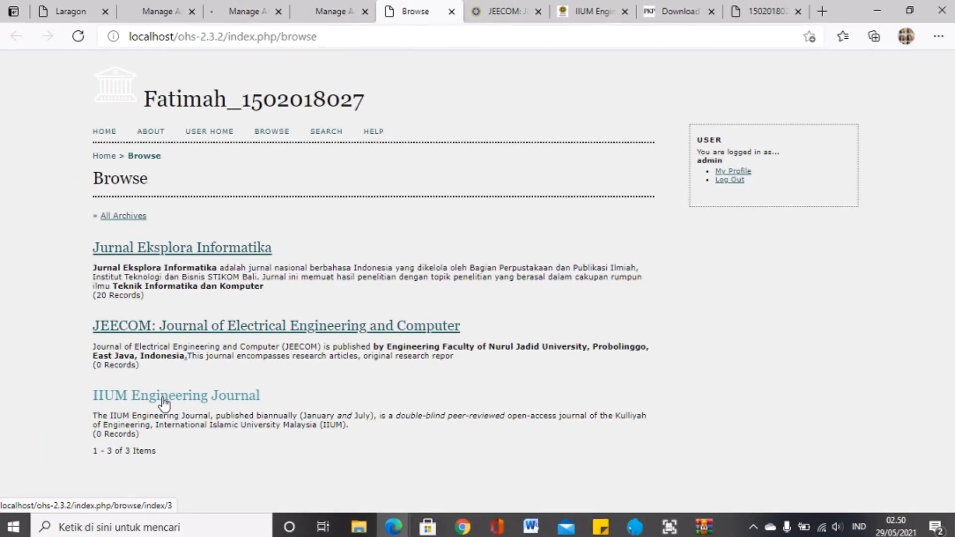
# Step: Open IIUM Engineering Journal's harvested records from the Browse page
pyautogui.click(165, 404)
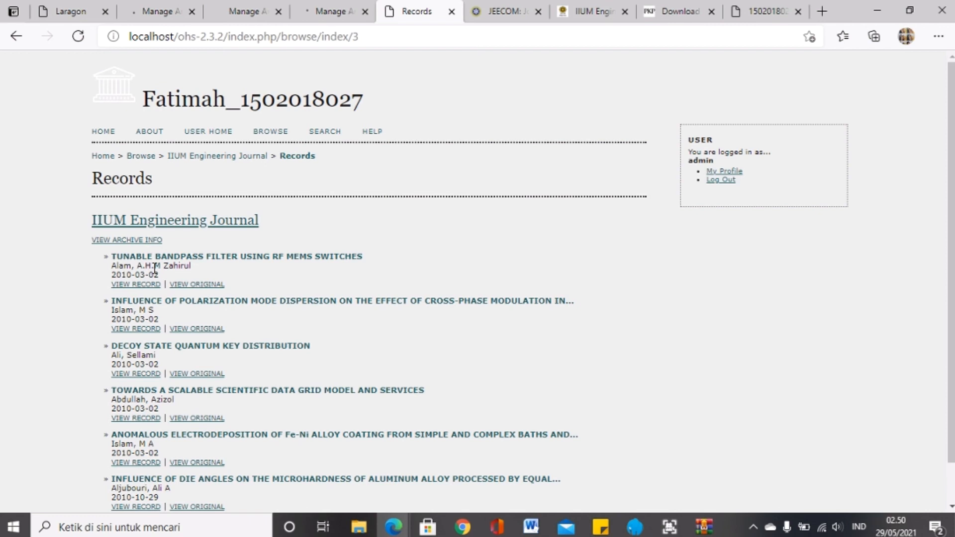
pyautogui.scroll(-1, 155, 269)
pyautogui.scroll(1, 83, 384)
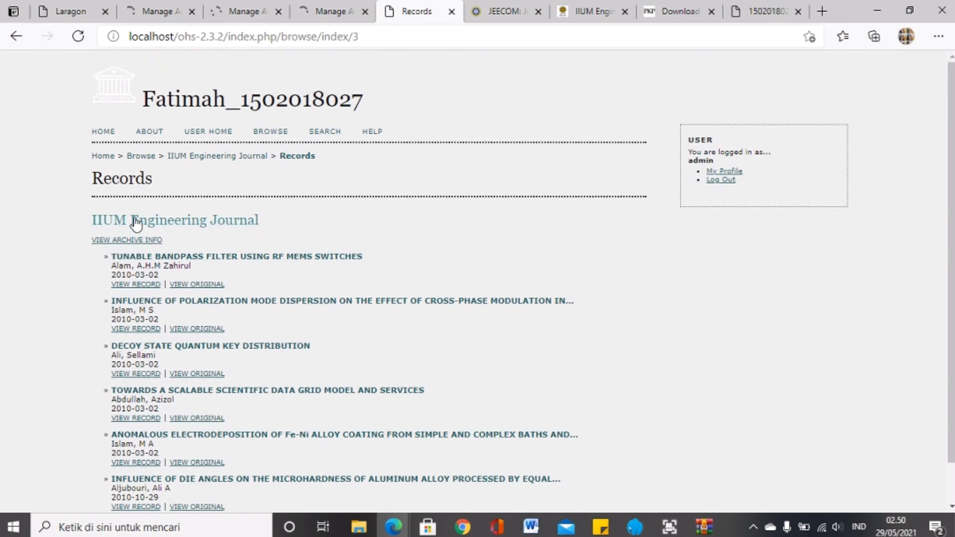
# Step: Compare them with the original IIUM journal website, then return to the IIUM records list
pyautogui.click(584, 6)
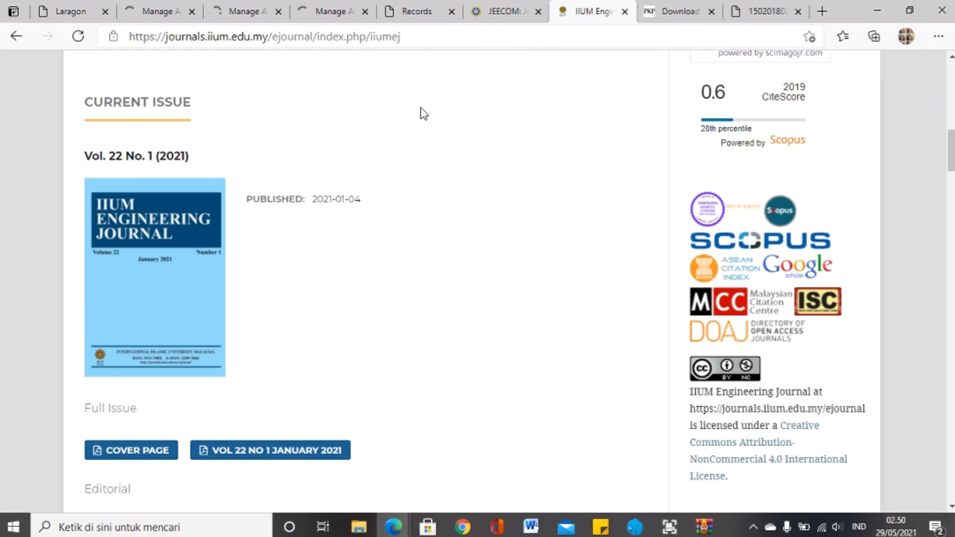
pyautogui.scroll(10, 403, 251)
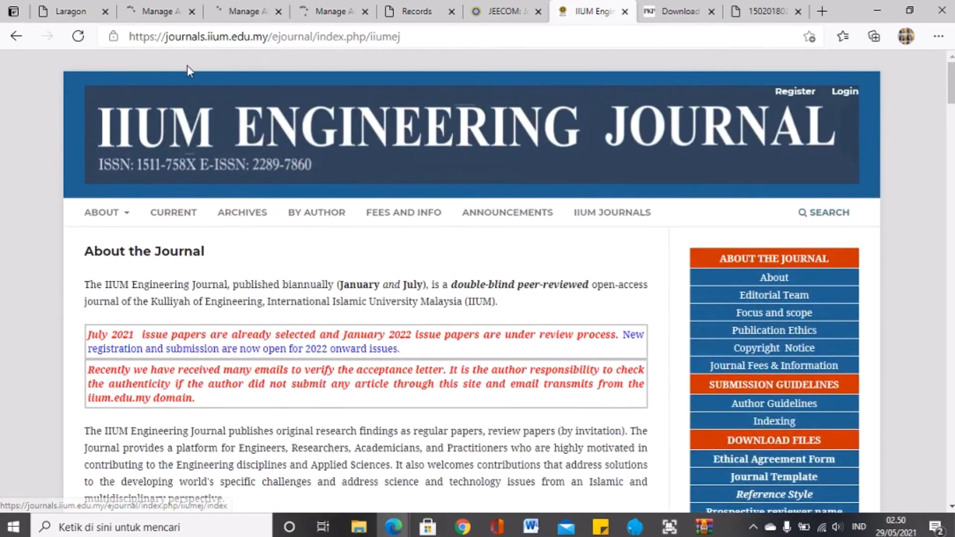
pyautogui.scroll(-15, 339, 356)
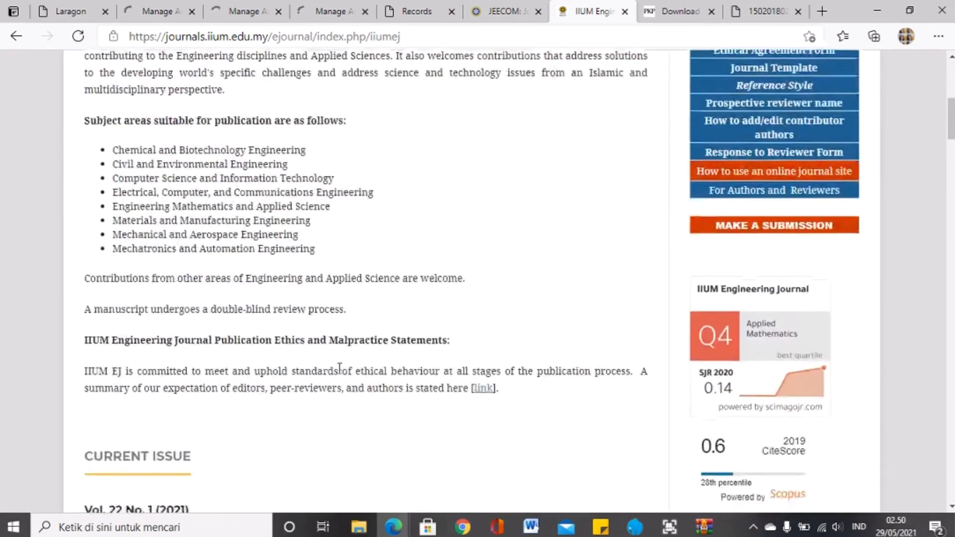
pyautogui.scroll(-20, 324, 219)
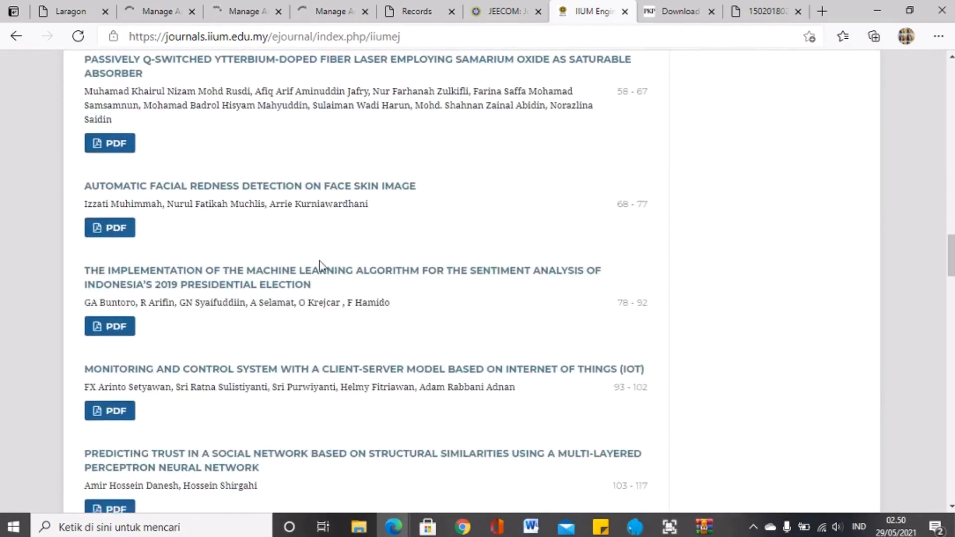
pyautogui.click(310, 7)
pyautogui.click(404, 10)
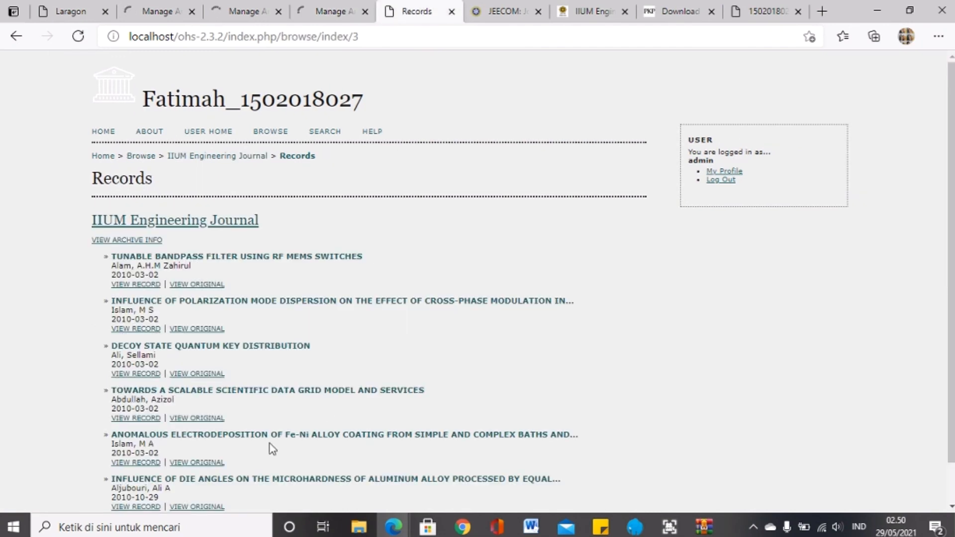
pyautogui.scroll(-2, 373, 322)
pyautogui.scroll(2, 373, 321)
# Step: Review the IIUM, JEECOM and Jurnal Eksplora Informatika management pages
pyautogui.click(342, 16)
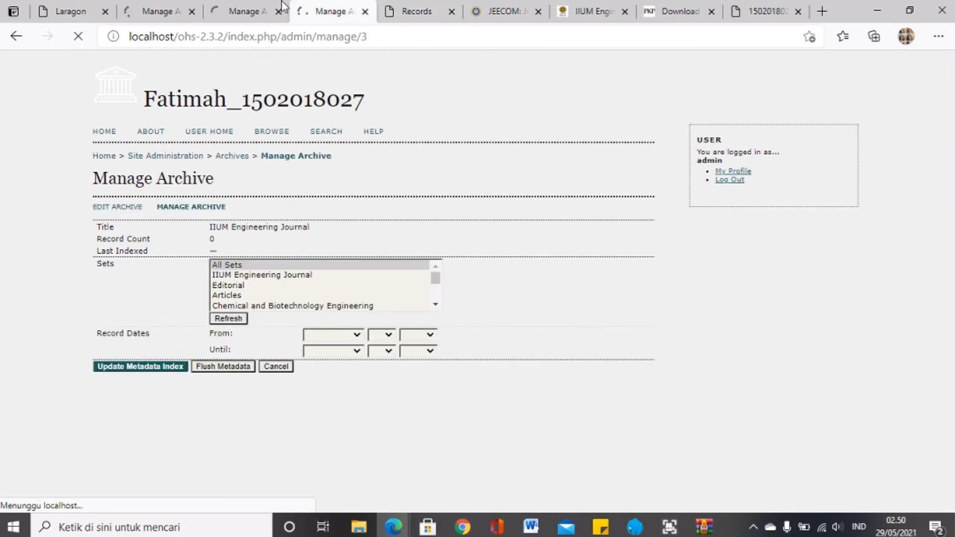
pyautogui.click(219, 13)
pyautogui.click(169, 12)
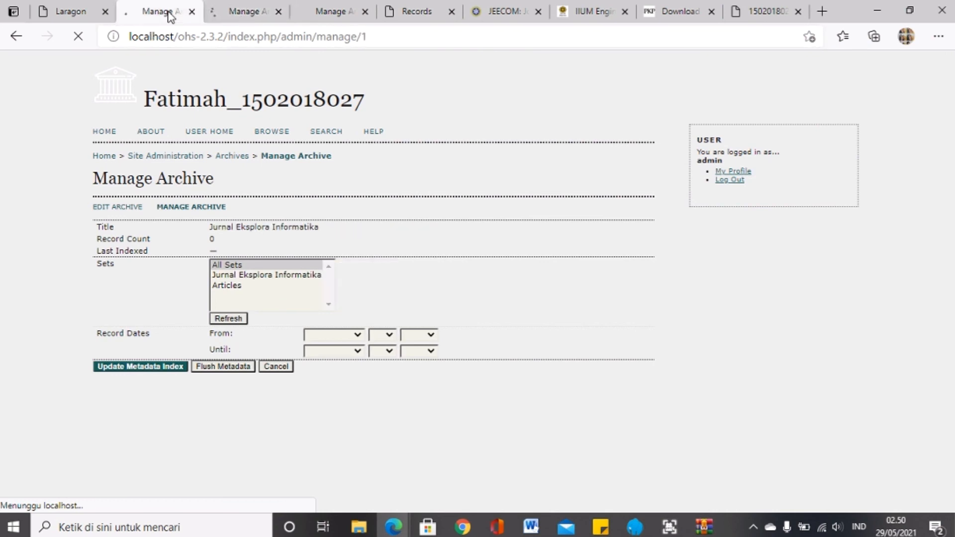
pyautogui.click(319, 11)
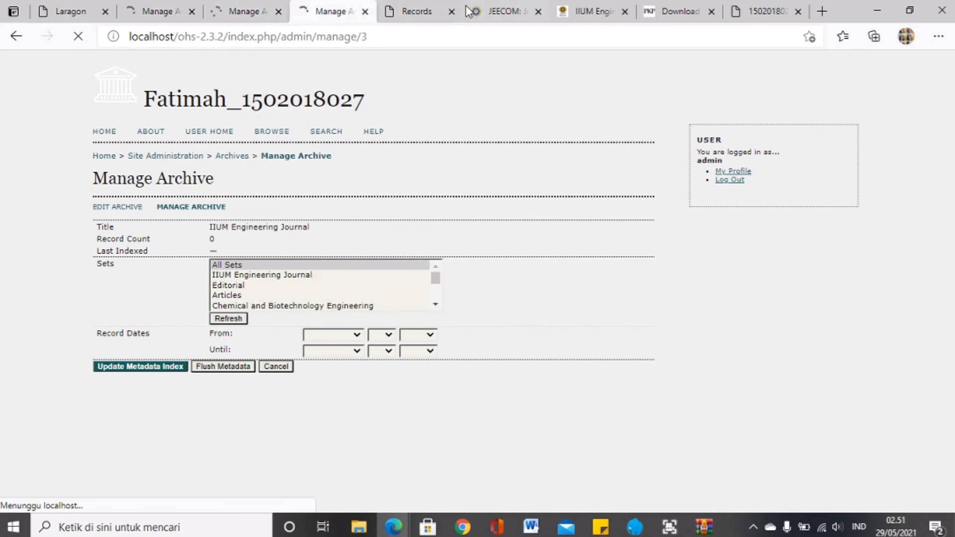
# Step: Scroll through the original IIUM journal website
pyautogui.click(600, 11)
pyautogui.scroll(16, 458, 324)
pyautogui.scroll(-16, 458, 325)
pyautogui.scroll(-20, 457, 324)
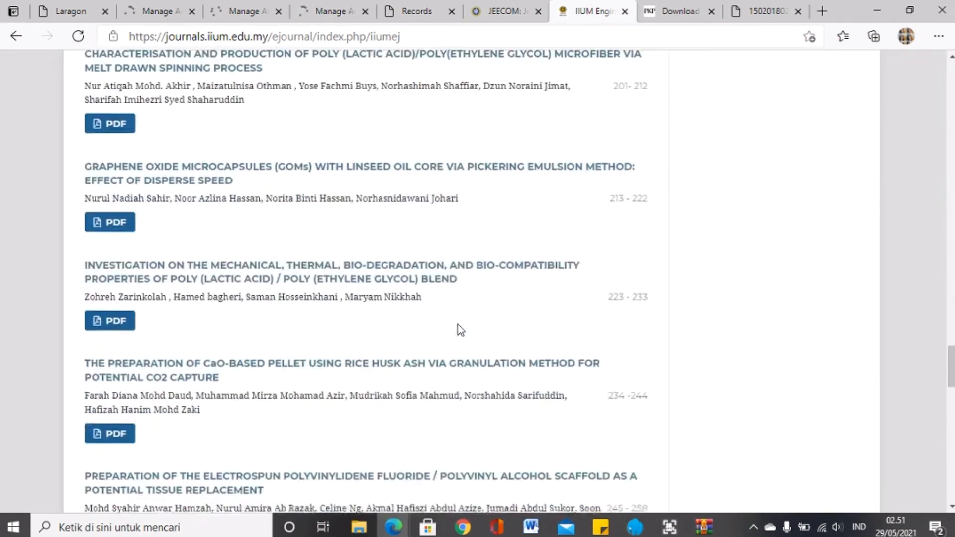
pyautogui.scroll(-8, 458, 324)
pyautogui.scroll(20, 420, 312)
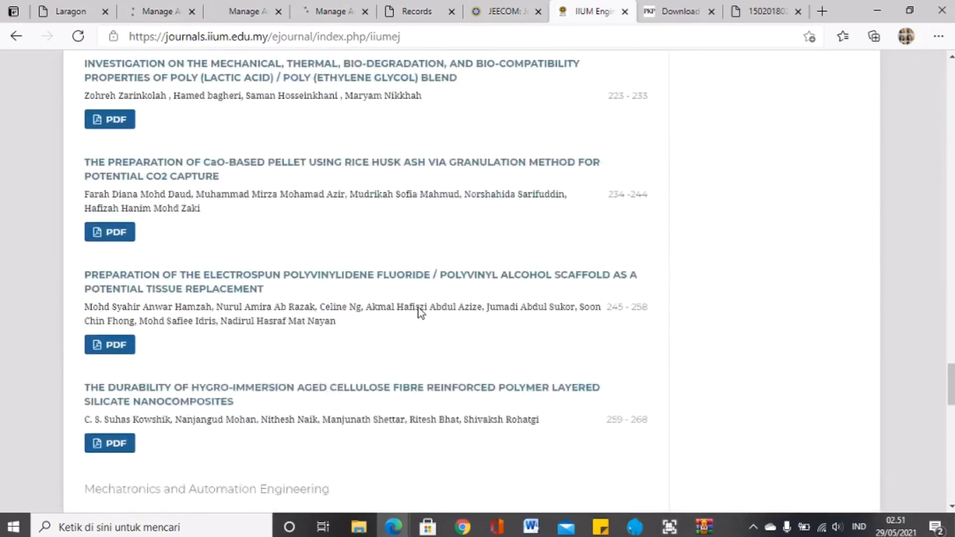
pyautogui.scroll(9, 421, 312)
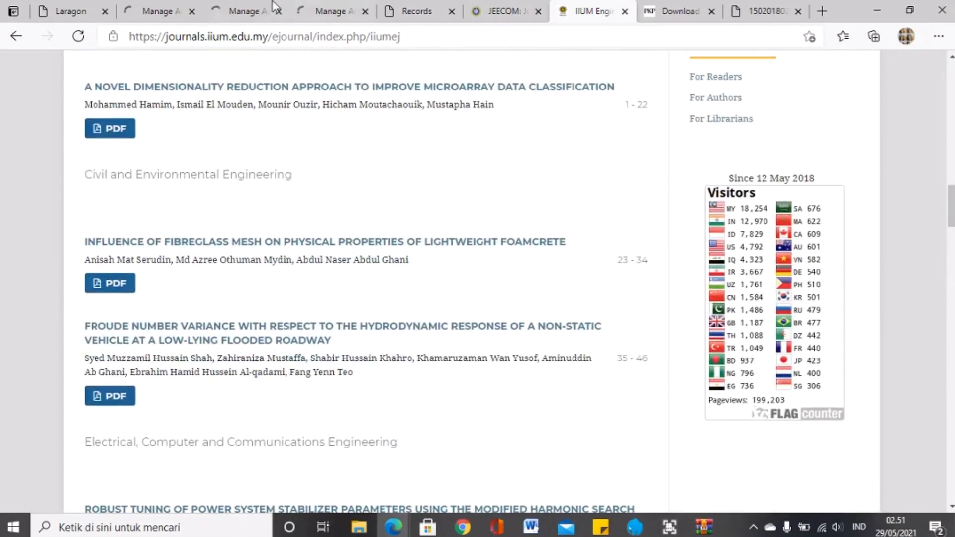
# Step: Recheck the JEECOM and IIUM management pages, then bring up the JEECOM journal website
pyautogui.click(310, 8)
pyautogui.click(230, 6)
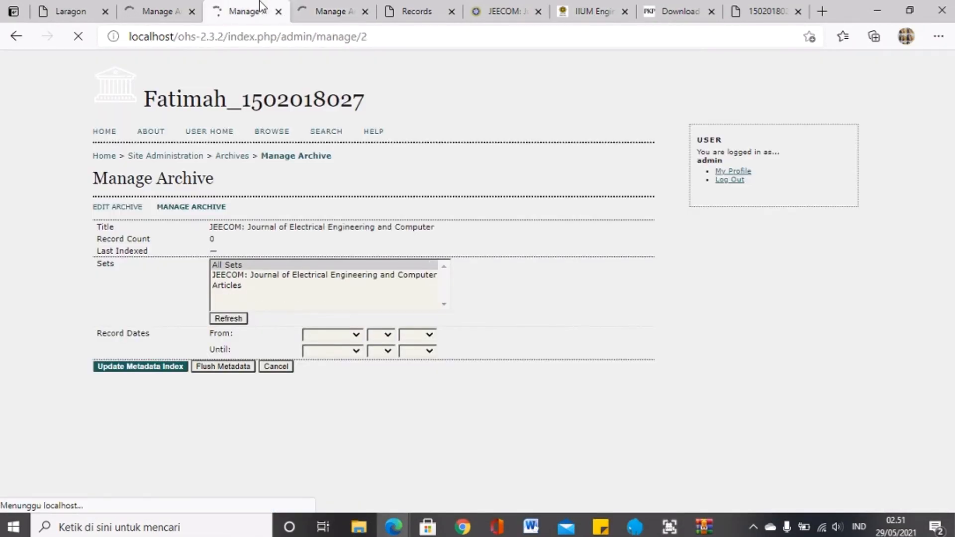
pyautogui.click(309, 7)
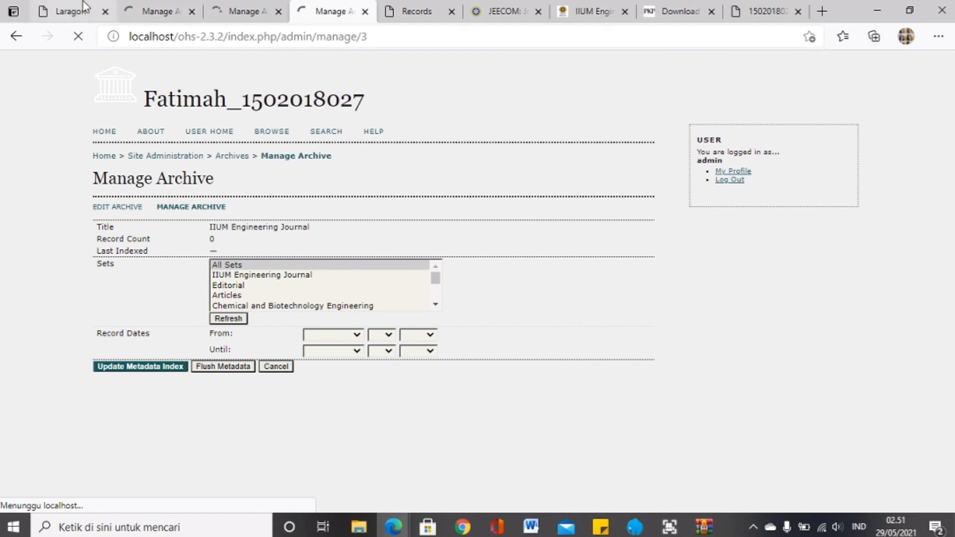
pyautogui.click(491, 4)
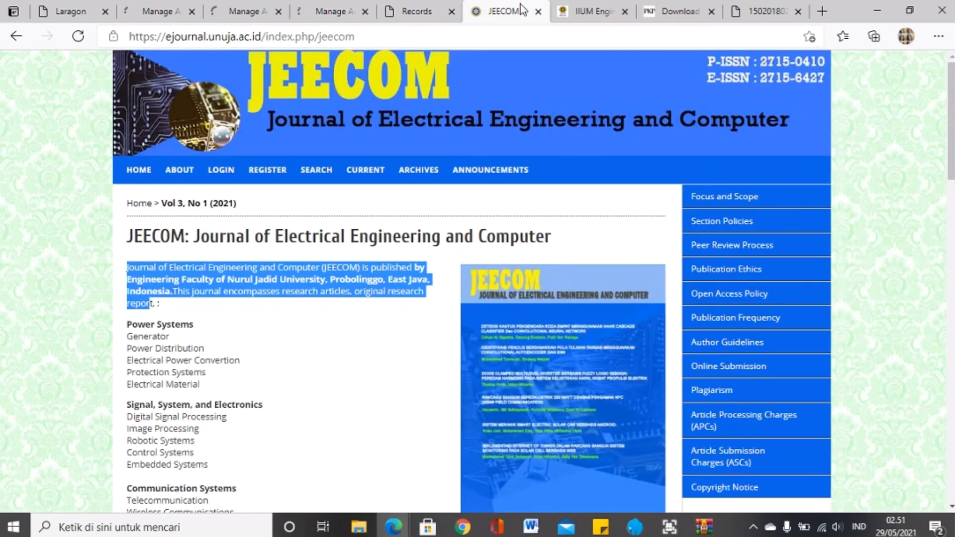
# Step: Move the JEECOM tab left and load localhost/ohs5 from the address suggestions
pyautogui.moveTo(520, 4); pyautogui.dragTo(458, 13)
pyautogui.click(454, 39)
pyautogui.write('localh')
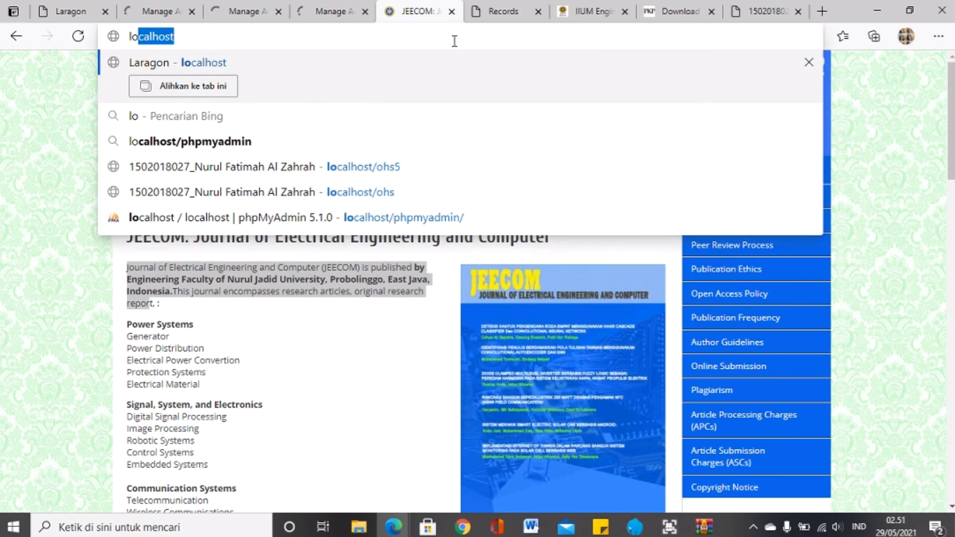
pyautogui.write('ost')
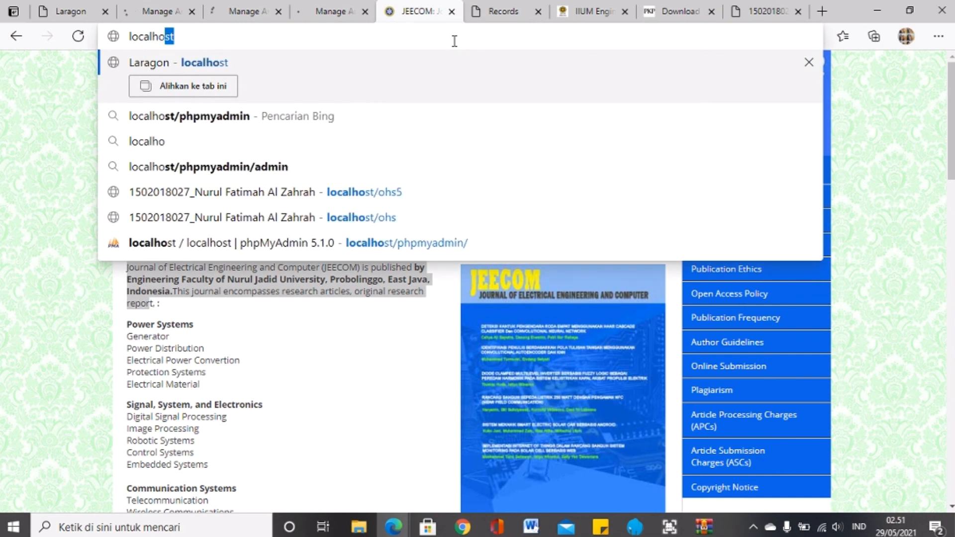
pyautogui.write('/')
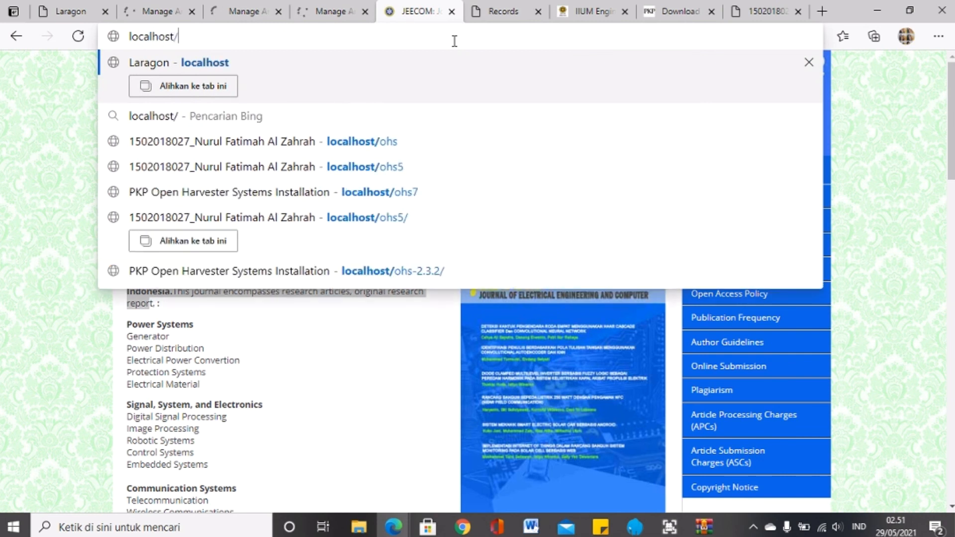
pyautogui.press('Down')
pyautogui.press('Down')
pyautogui.press('Down')
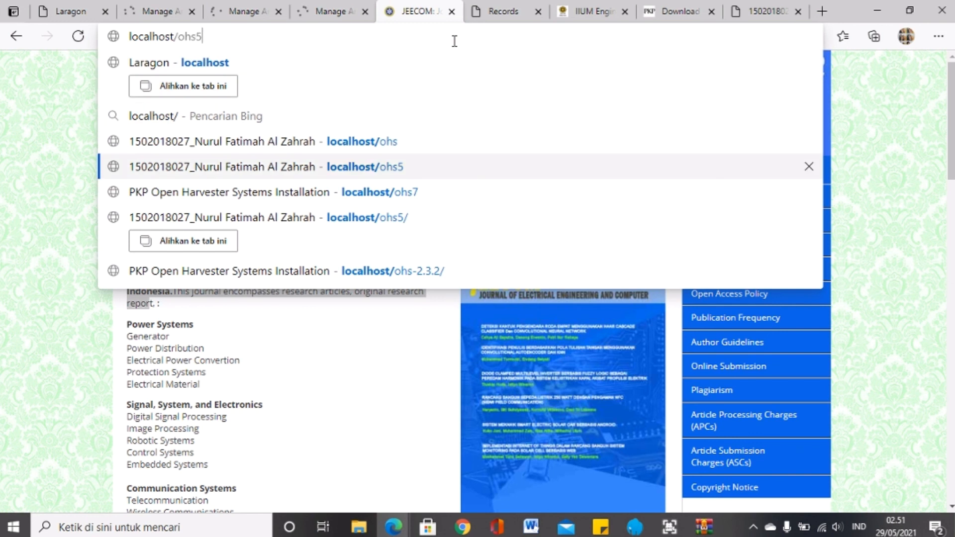
pyautogui.press('Return')
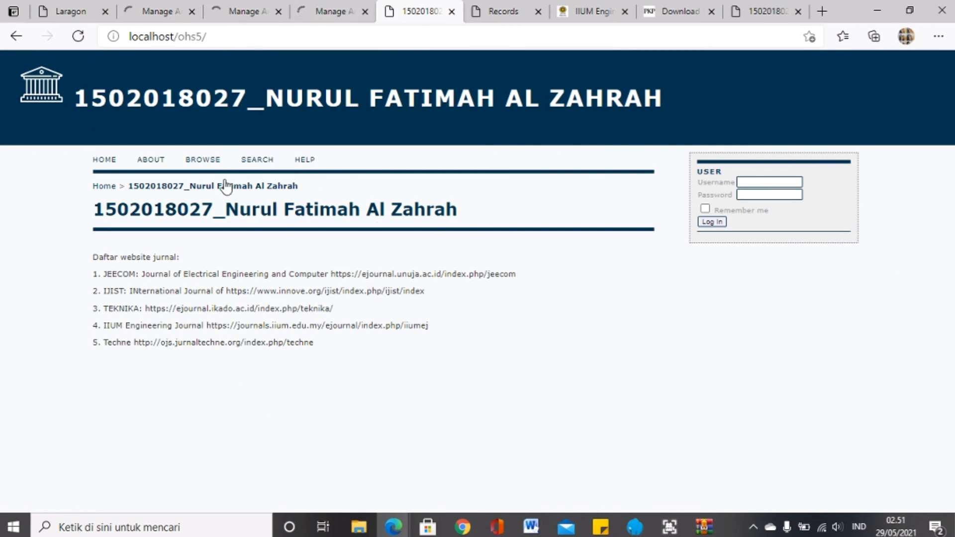
# Step: Open the ohs5 Browse page and scroll through its journal list
pyautogui.click(217, 163)
pyautogui.click(208, 162)
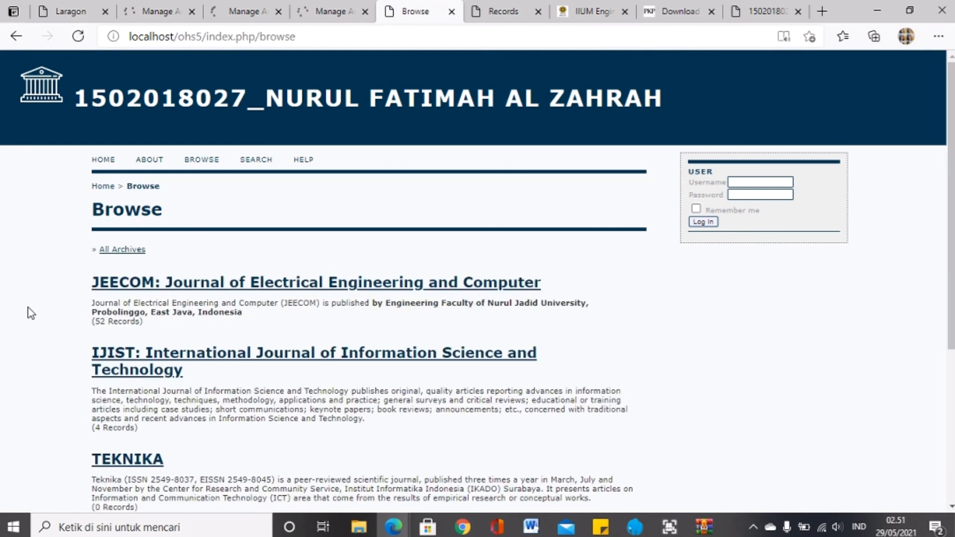
pyautogui.scroll(-5, 28, 311)
pyautogui.scroll(4, 2, 398)
pyautogui.scroll(-4, 1, 405)
pyautogui.scroll(5, 2, 405)
pyautogui.scroll(-5, 2, 406)
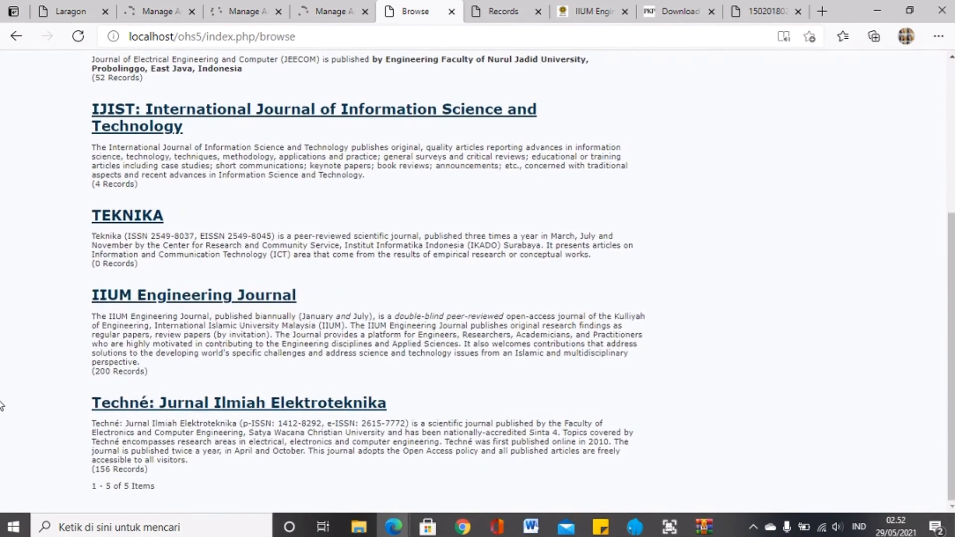
# Step: Open Techné: Jurnal Ilmiah Elektroteknika and scroll through its 156 harvested records
pyautogui.click(211, 408)
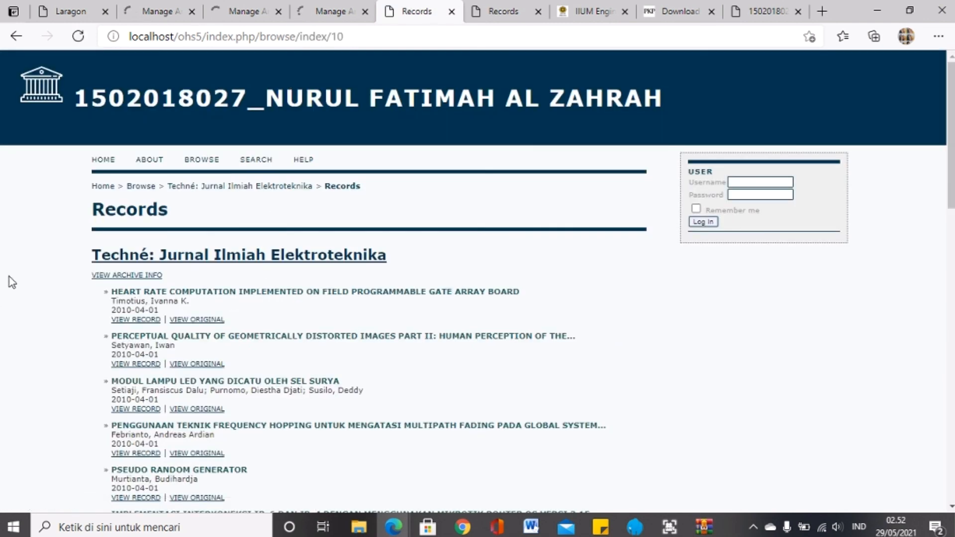
pyautogui.scroll(-12, 65, 239)
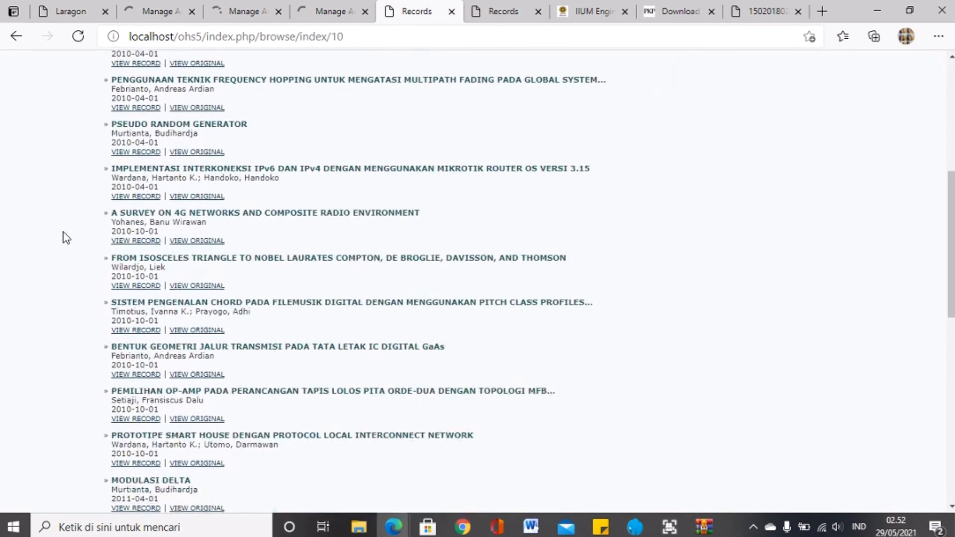
pyautogui.scroll(-5, 65, 242)
pyautogui.scroll(18, 38, 217)
pyautogui.scroll(-5, 43, 227)
pyautogui.scroll(-1, 45, 233)
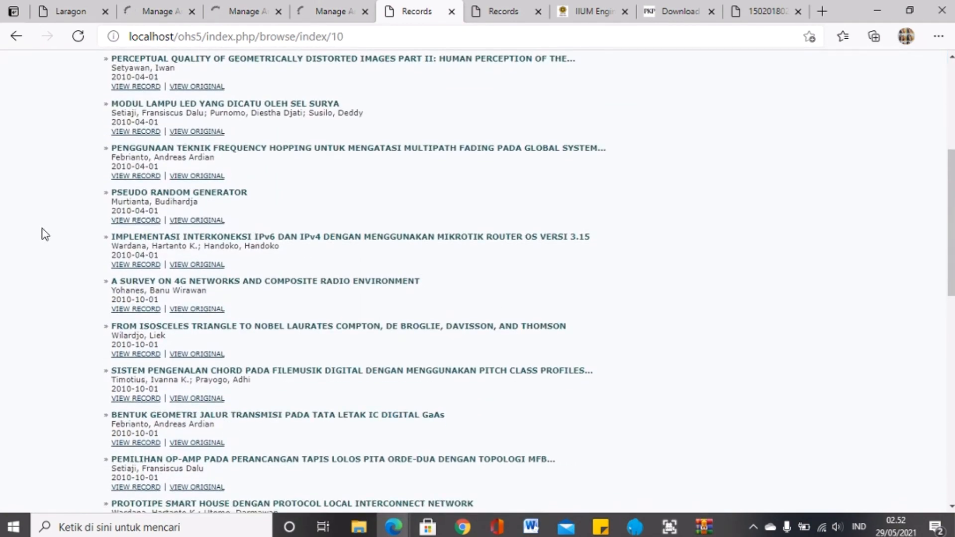
pyautogui.scroll(4, 84, 201)
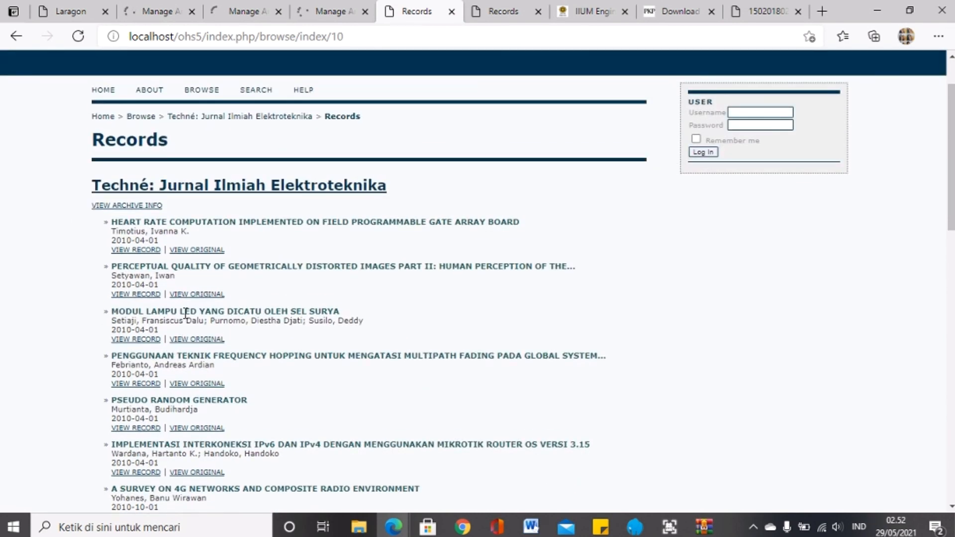
# Step: Open the MODUL LAMPU LED record's Identifier link in a new tab, then return to Techné's records
pyautogui.click(149, 341)
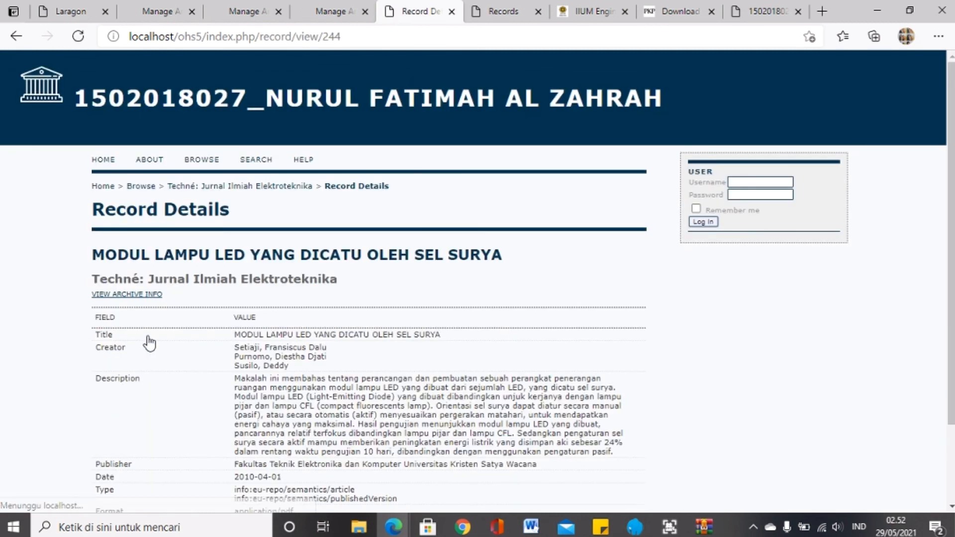
pyautogui.scroll(-2, 359, 312)
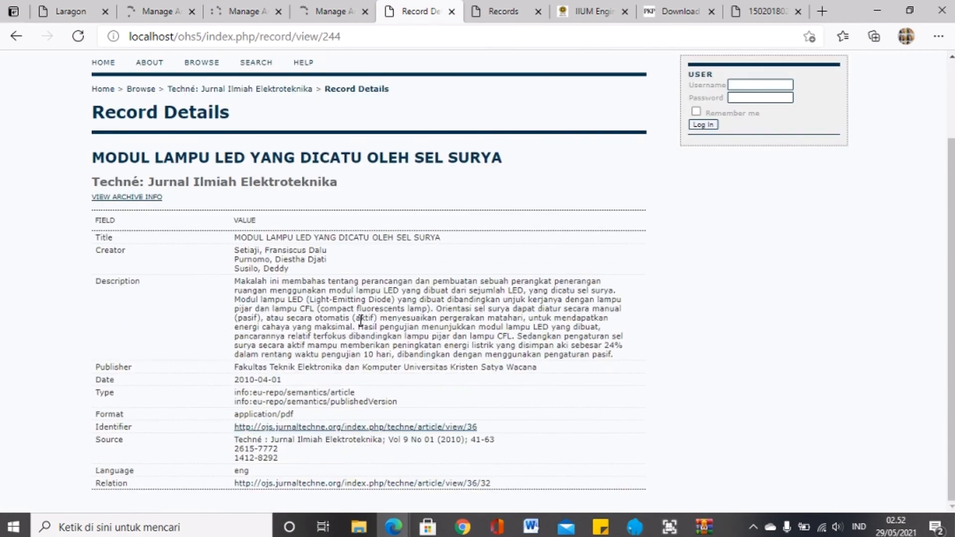
pyautogui.scroll(2, 360, 322)
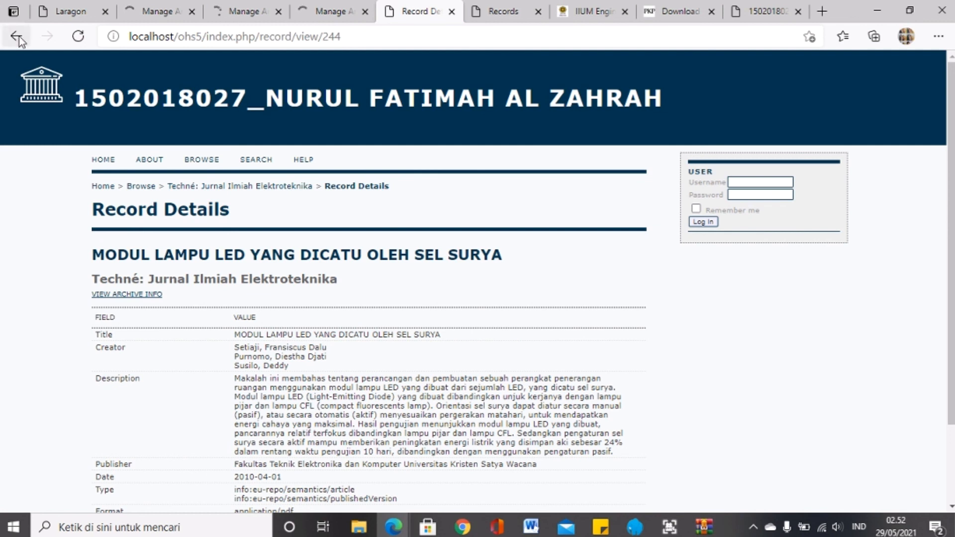
pyautogui.scroll(-2, 358, 333)
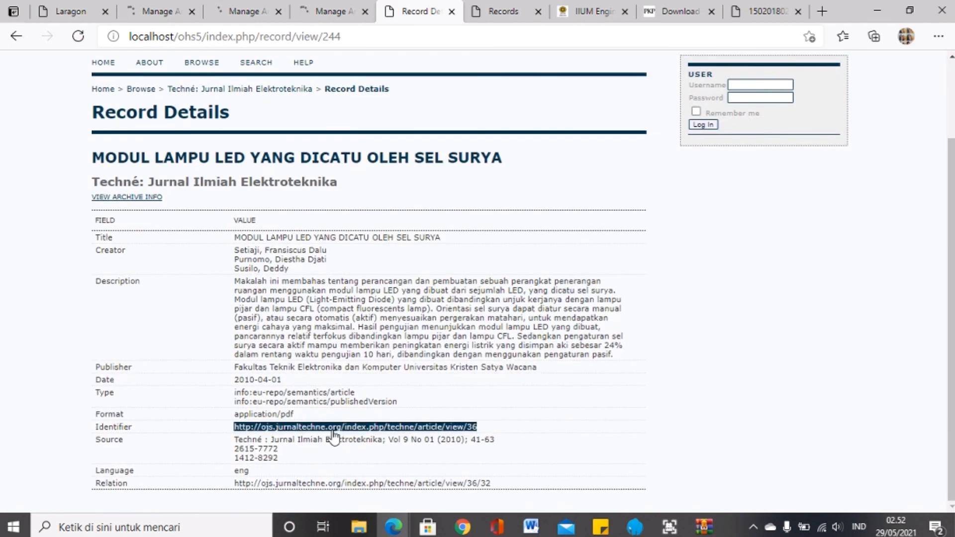
pyautogui.rightClick(282, 427)
pyautogui.click(364, 226)
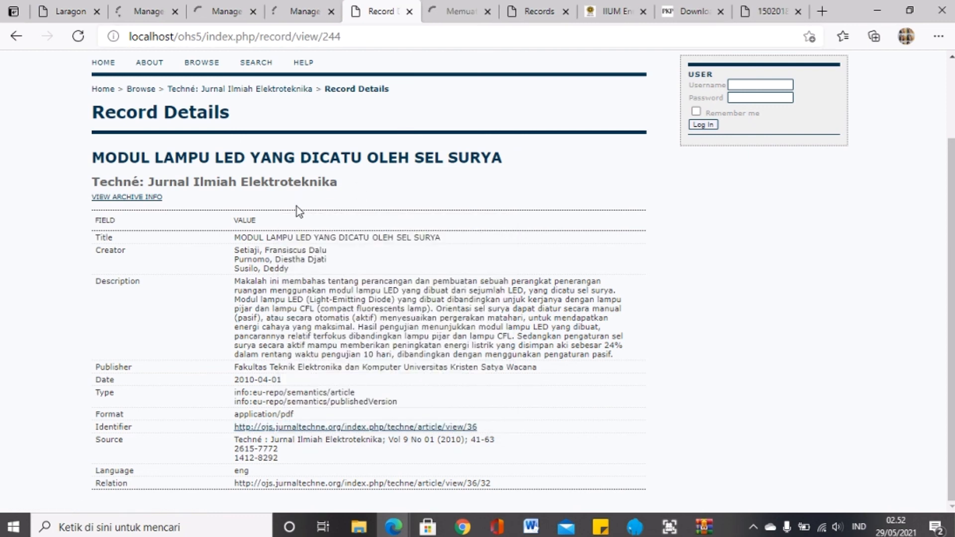
pyautogui.click(17, 37)
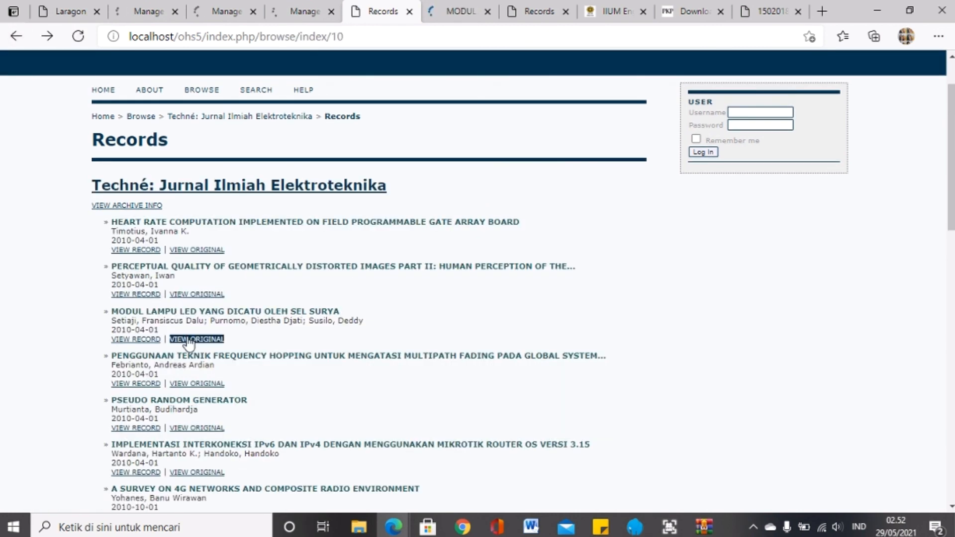
pyautogui.click(188, 339)
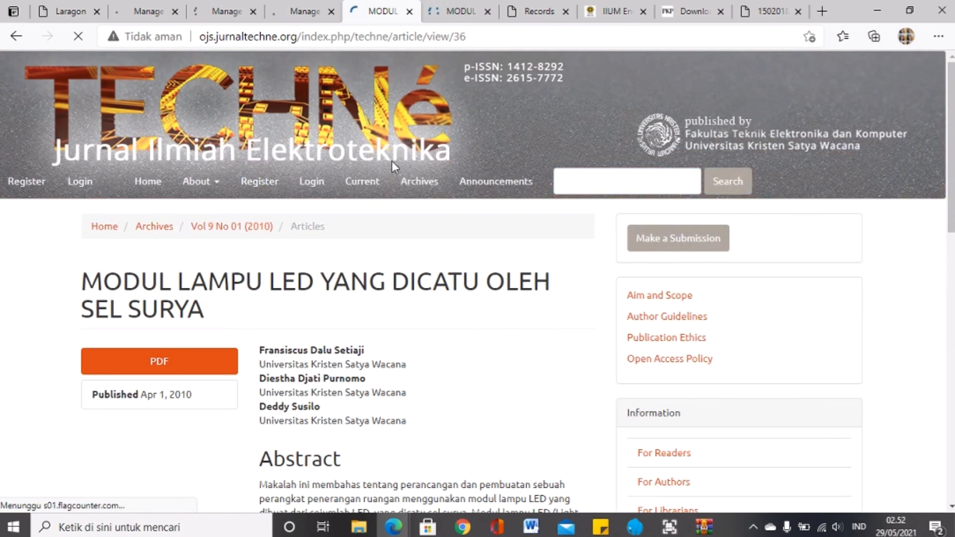
pyautogui.scroll(-4, 30, 298)
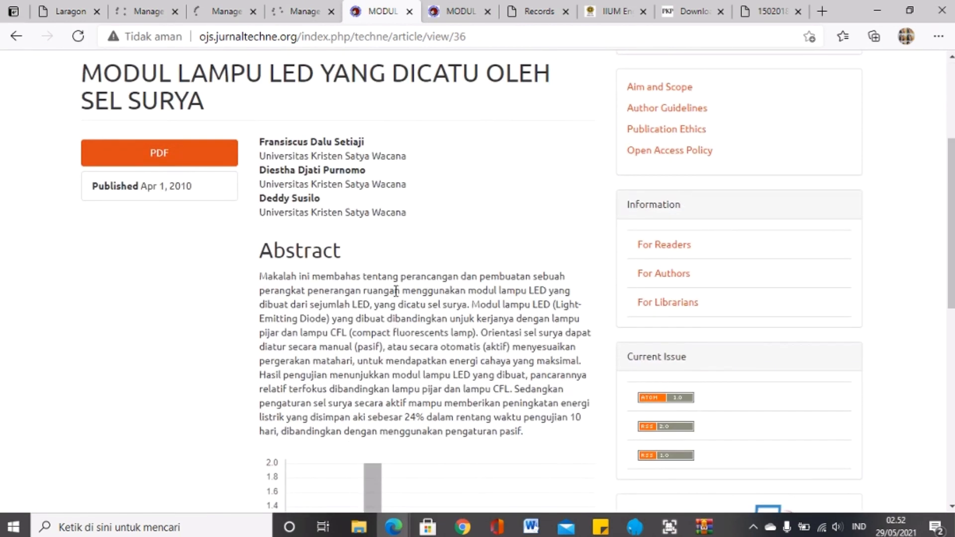
pyautogui.scroll(-6, 394, 283)
pyautogui.scroll(9, 391, 236)
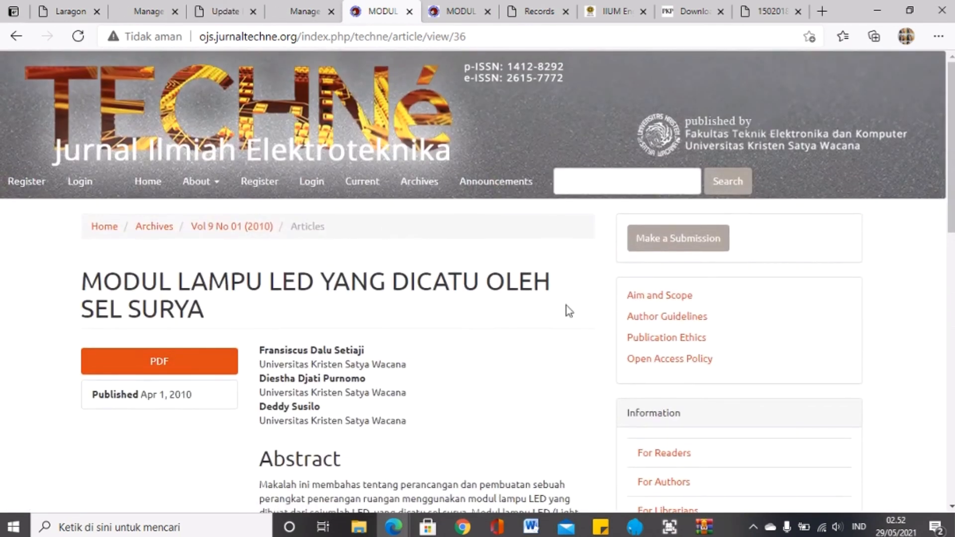
pyautogui.scroll(-7, 357, 301)
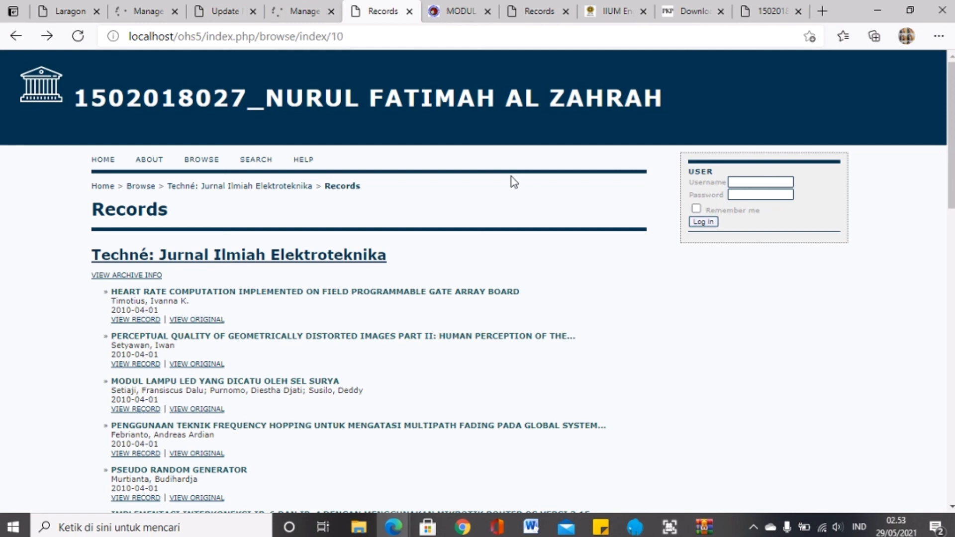
# Step: Glance at the Manage and Records tabs, then bring the Canva 'Sampai sini dulu' slide forward
pyautogui.click(304, 11)
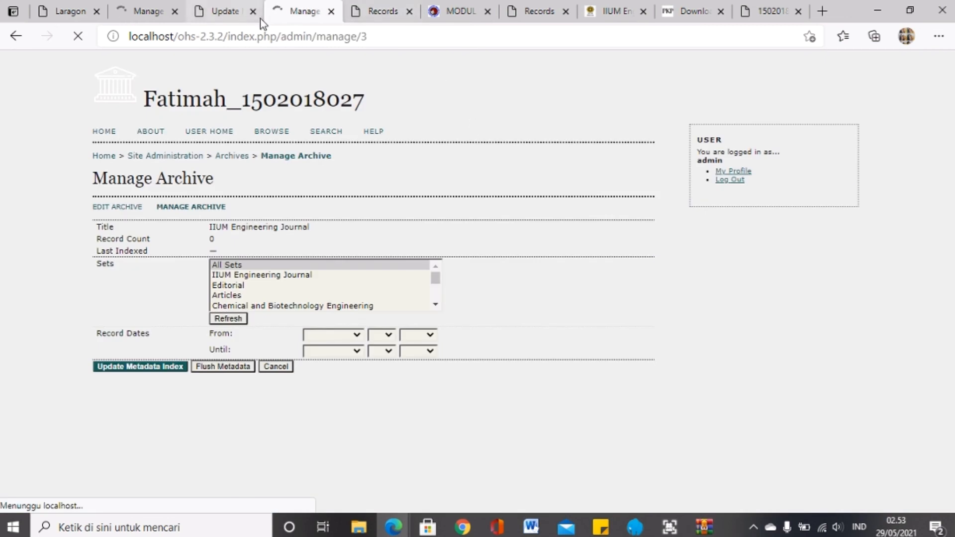
pyautogui.click(380, 10)
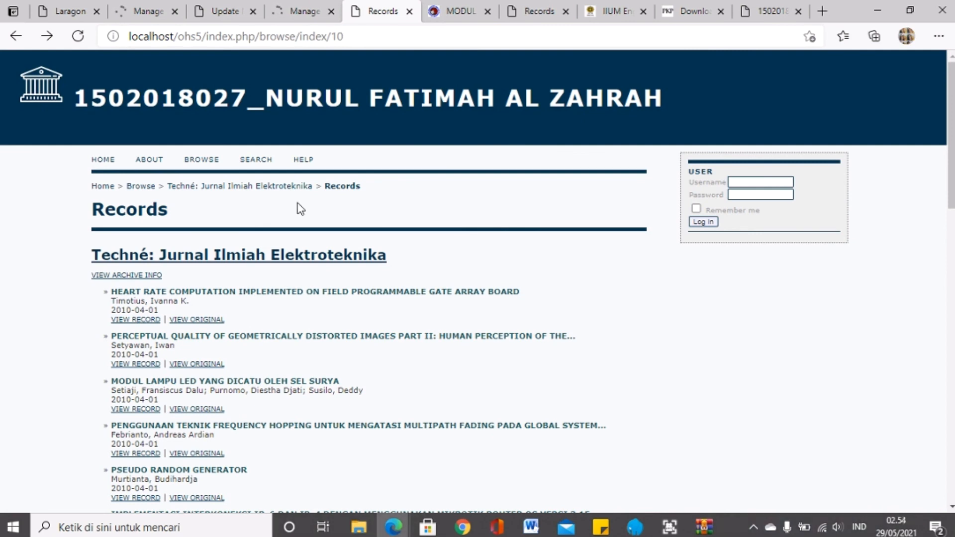
pyautogui.press('super+Tab')
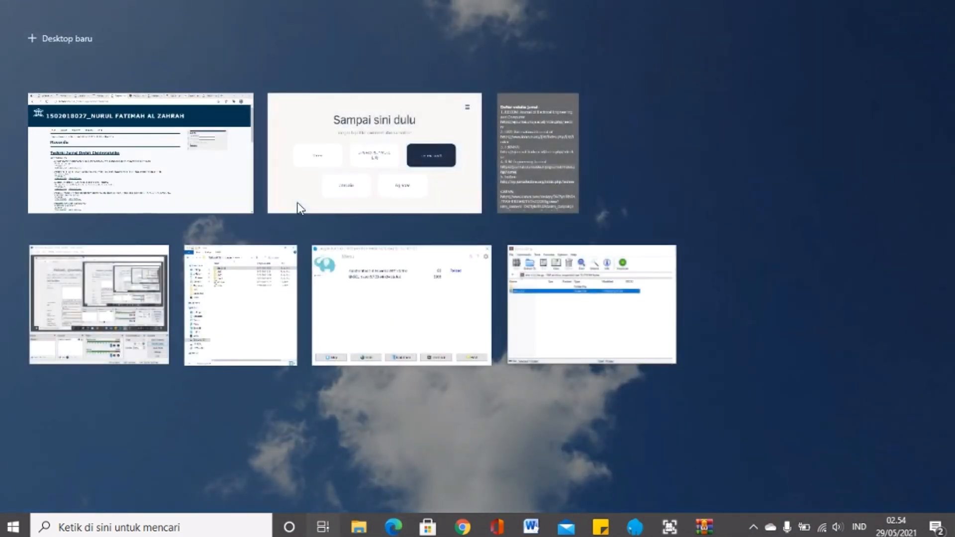
pyautogui.click(322, 188)
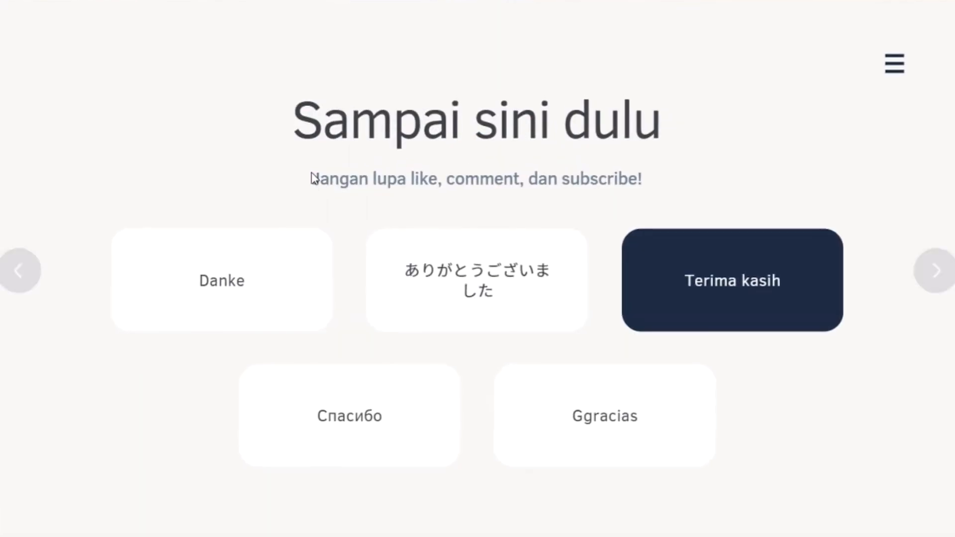